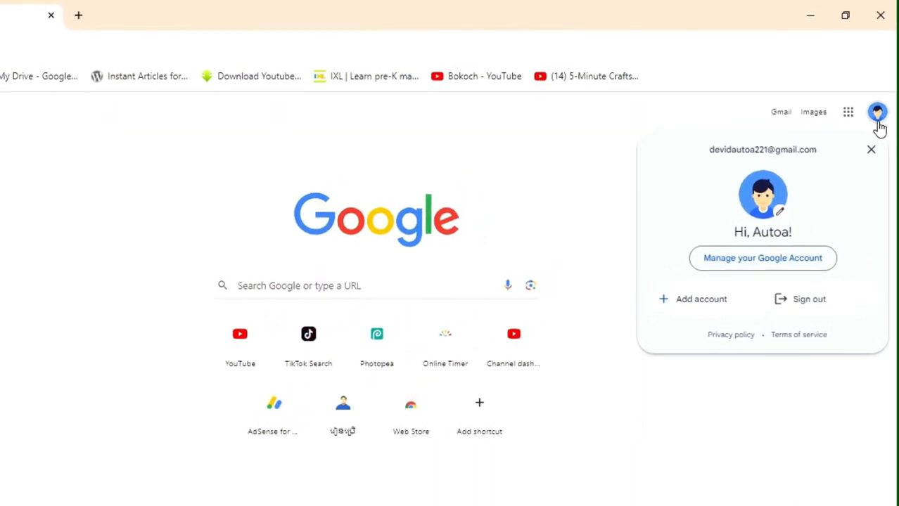
Open Google Docs from the Google apps launcher and create a blank document.
click(877, 123)
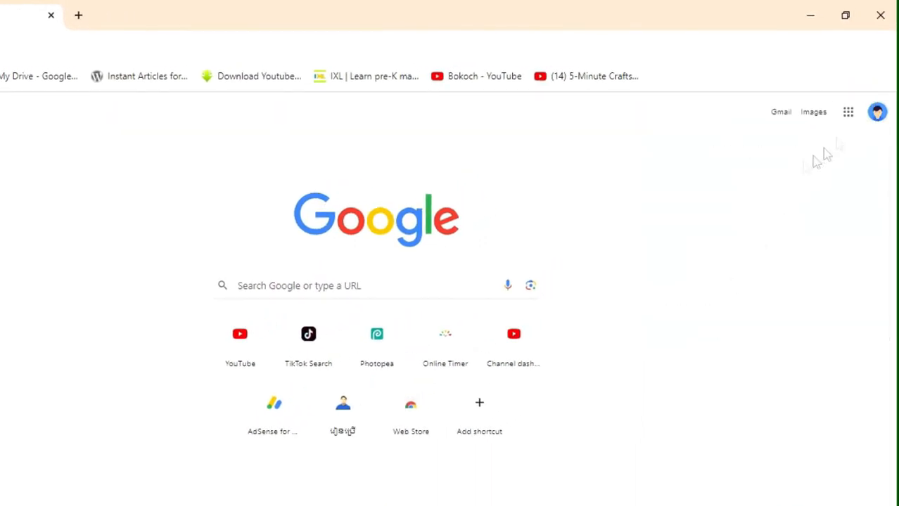
click(848, 112)
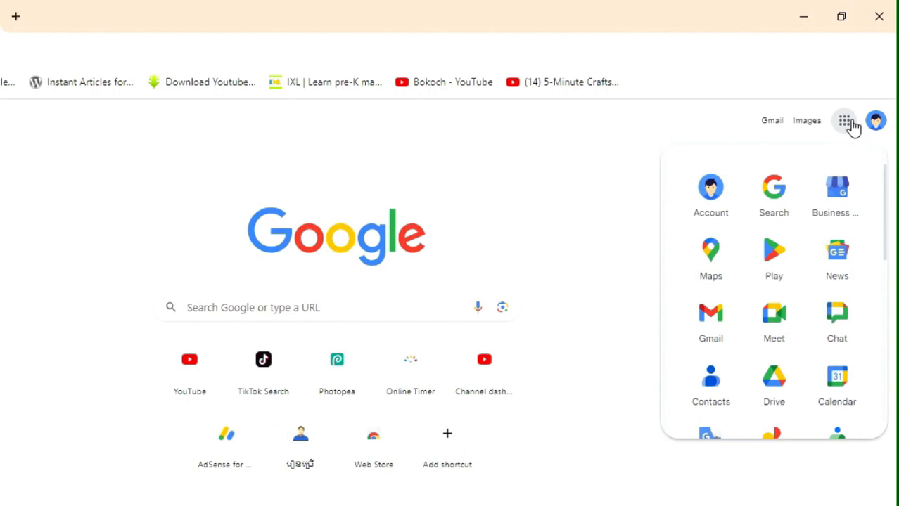
scroll(797, 292, down, 5)
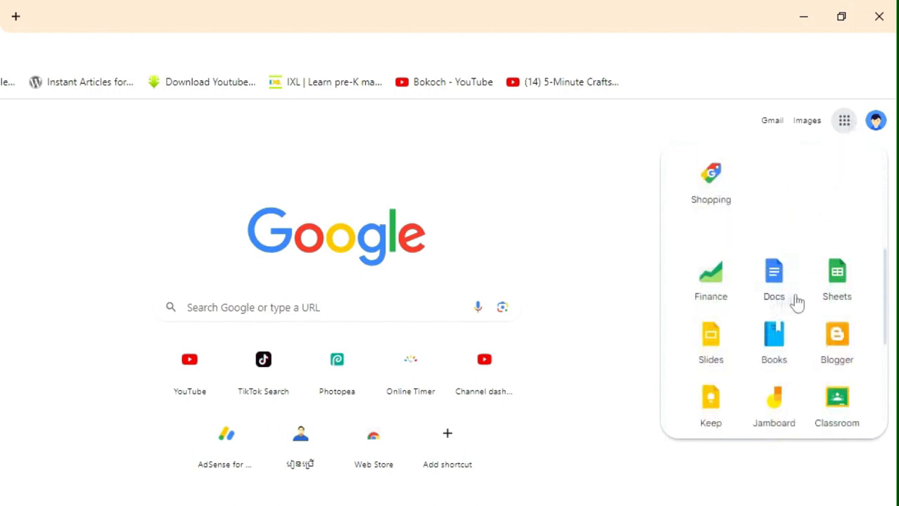
click(795, 290)
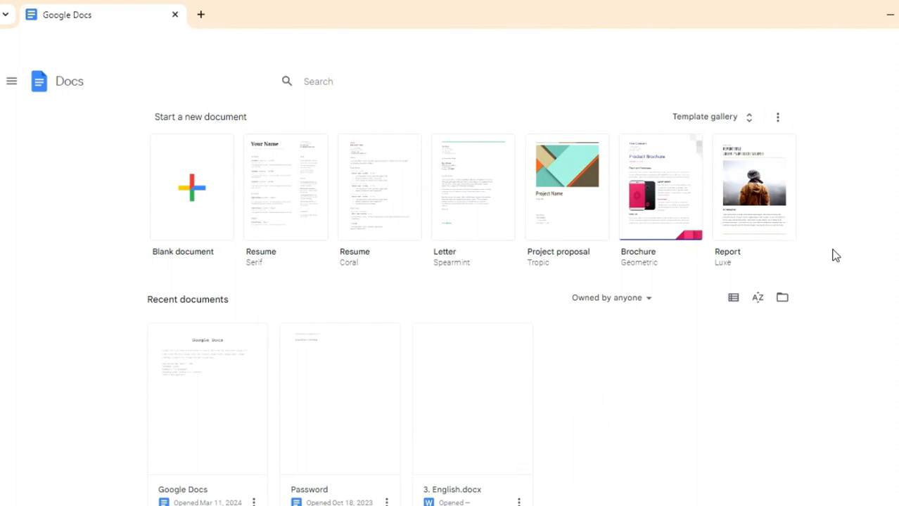
click(187, 213)
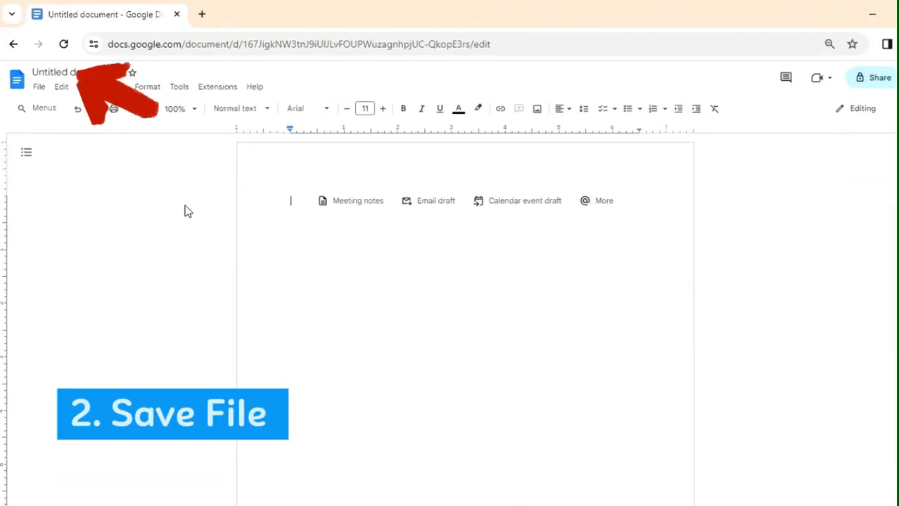
Rename the untitled document as "Google Docs".
click(72, 72)
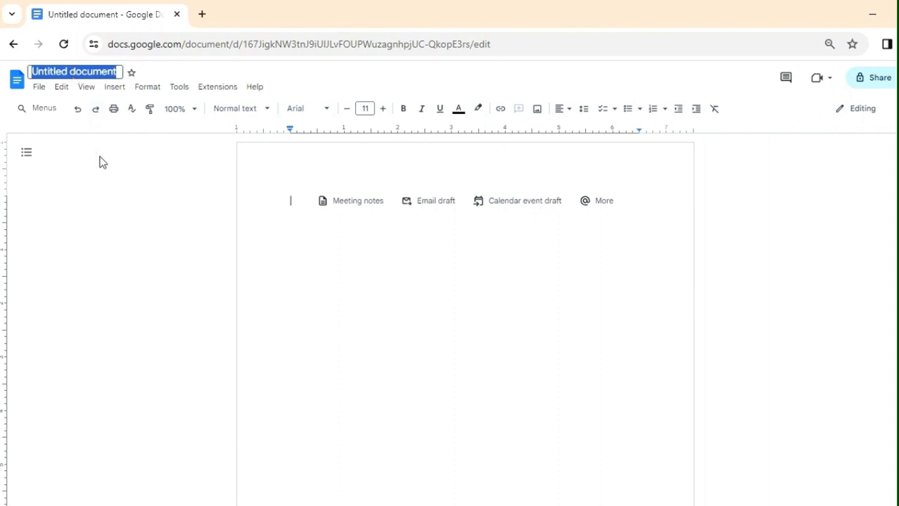
text(Googl)
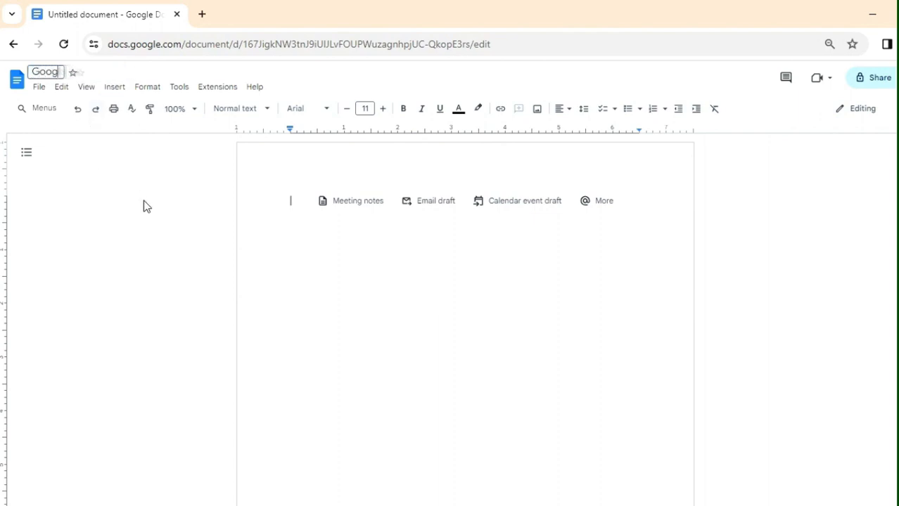
text(e Docs)
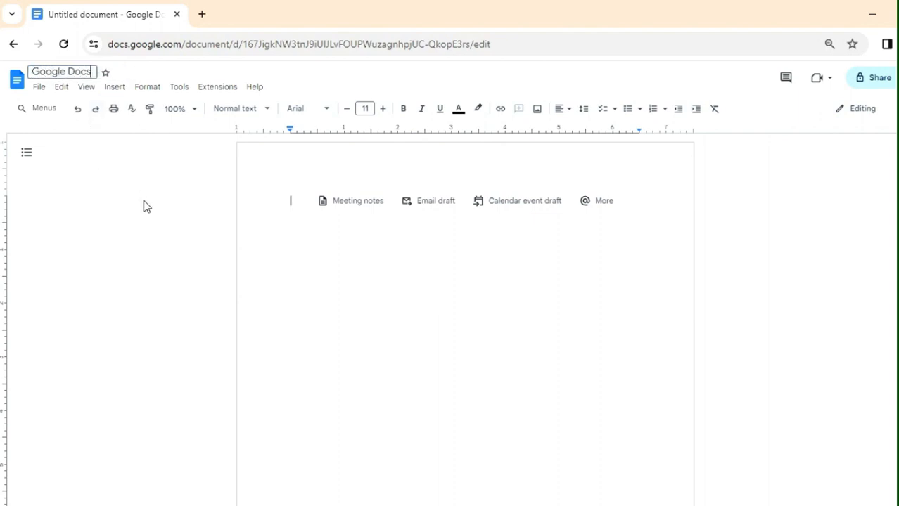
Enter the text "Google Docs" on the first line of the blank page.
click(296, 208)
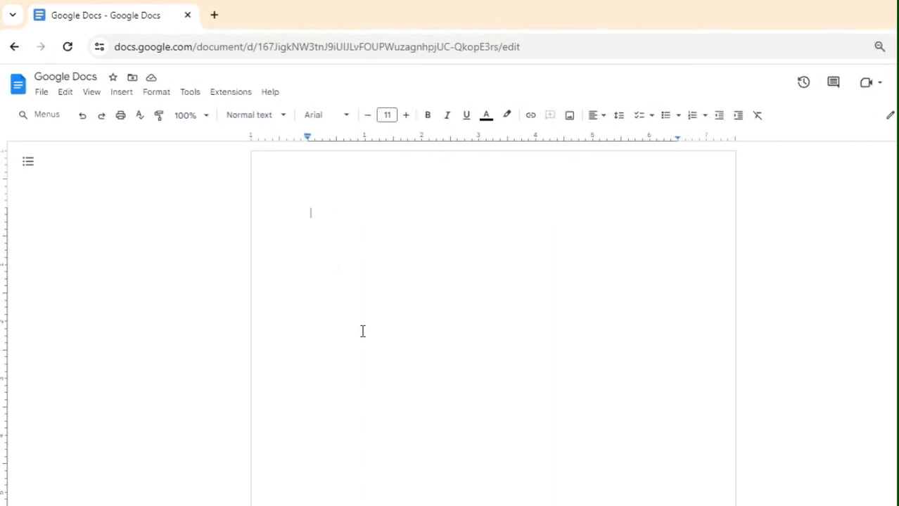
text(Goog)
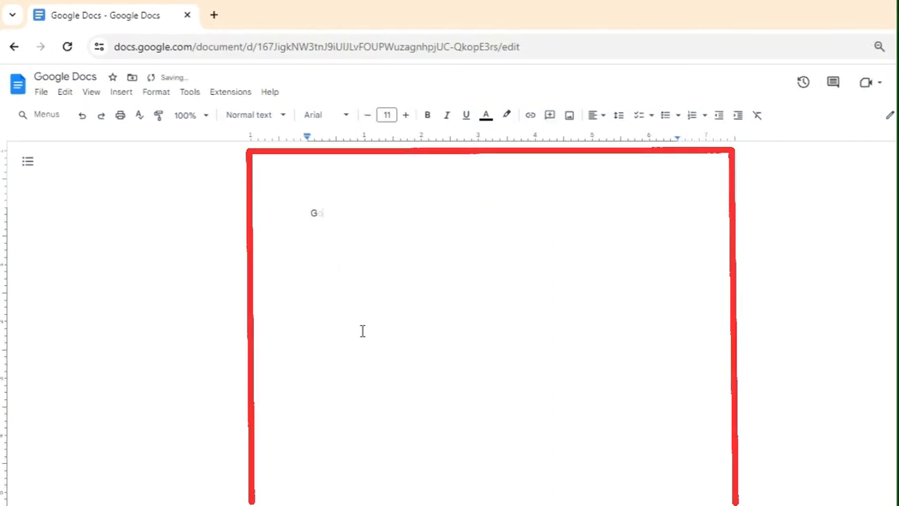
text(le Doc)
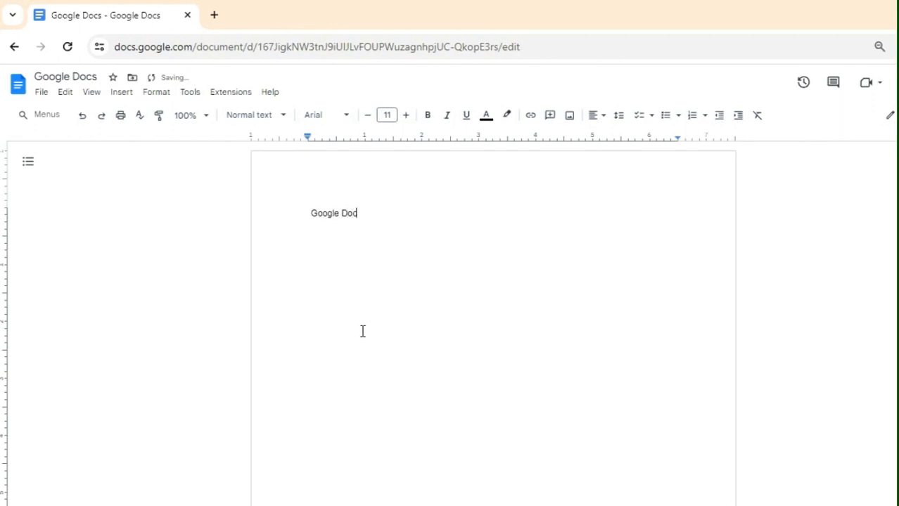
text(s)
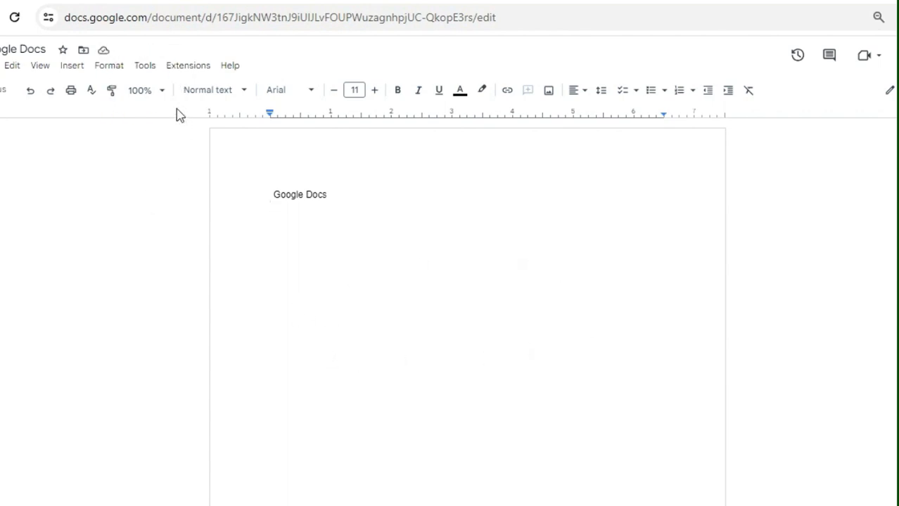
Reduce the document's zoom level using one of the preset percentages.
click(160, 91)
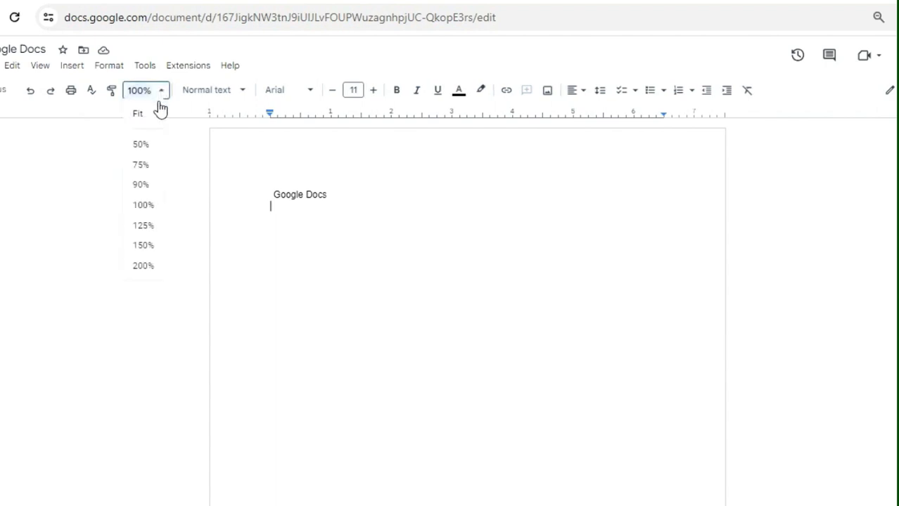
click(142, 146)
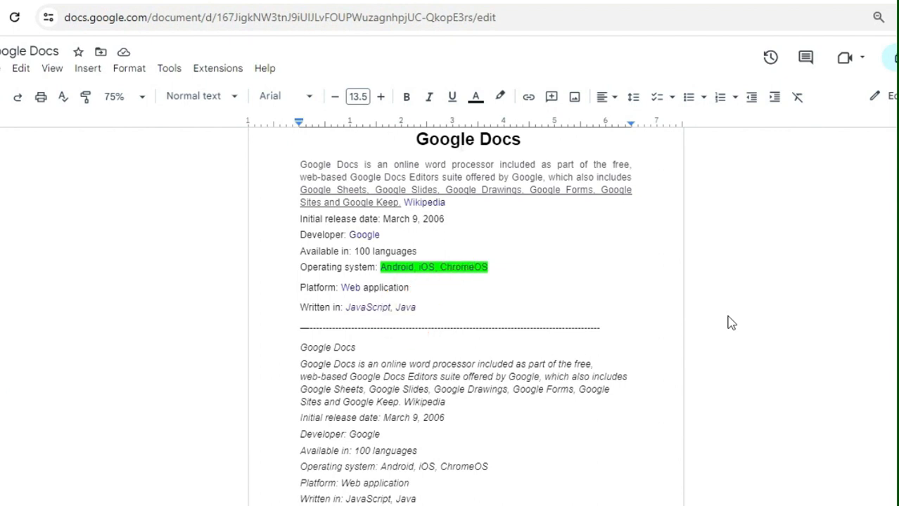
Format the "Google Docs" heading below the dashed line as bold, centred and font size 24.
drag(365, 349, 304, 349)
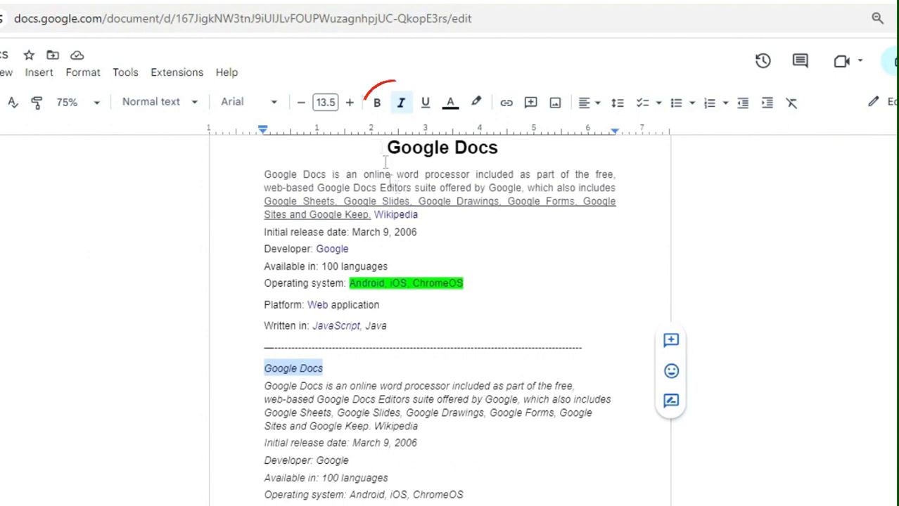
key(ctrl+b)
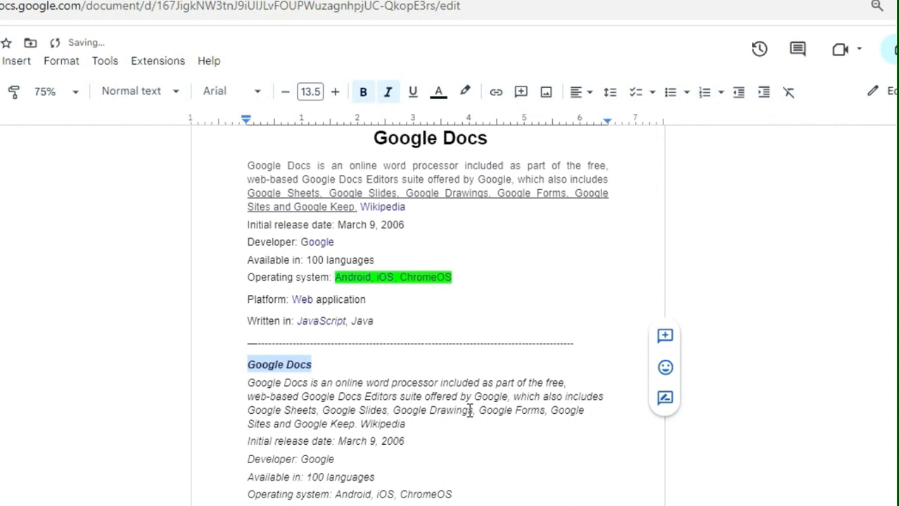
click(588, 93)
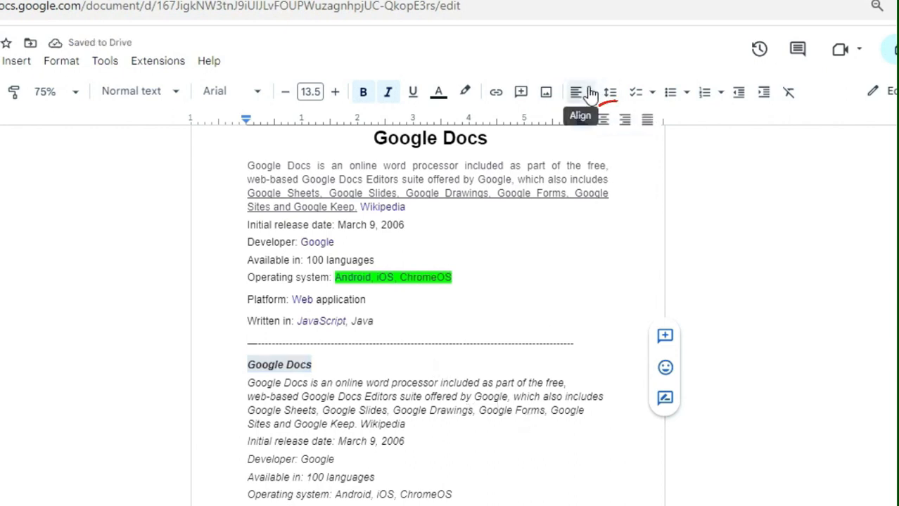
click(603, 120)
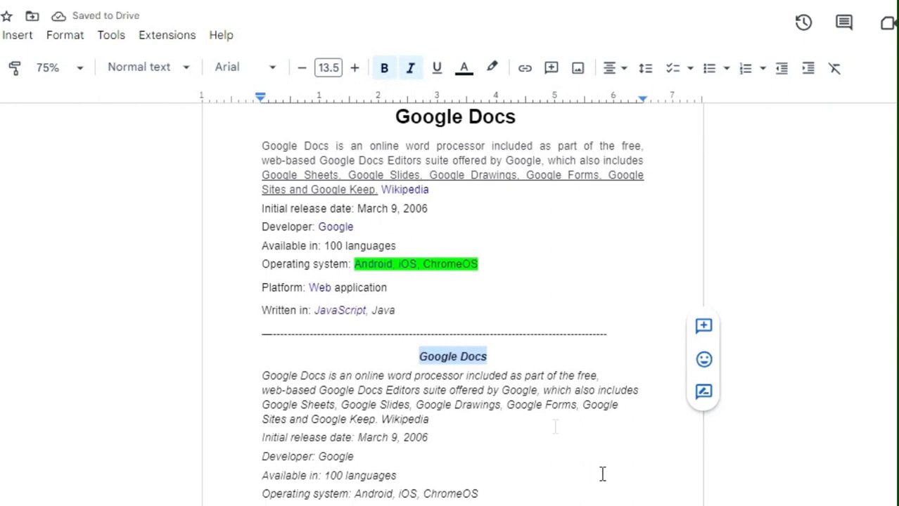
click(327, 67)
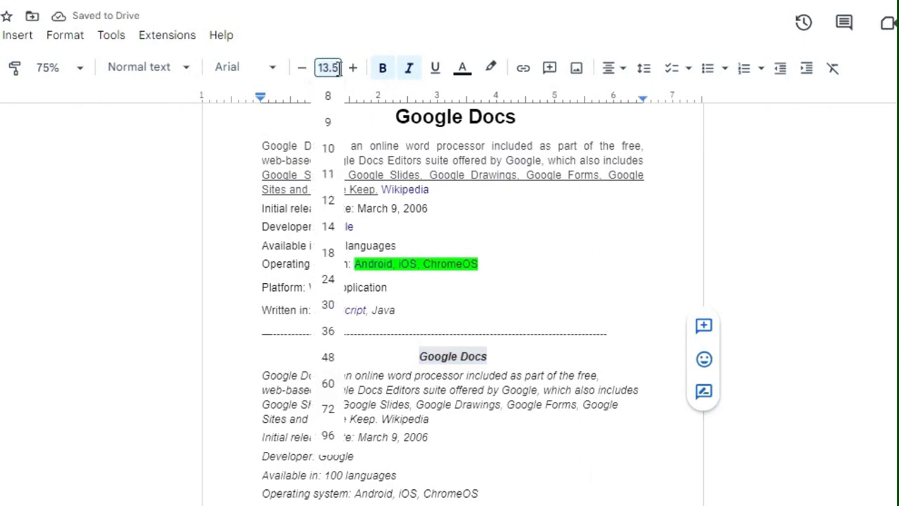
click(331, 280)
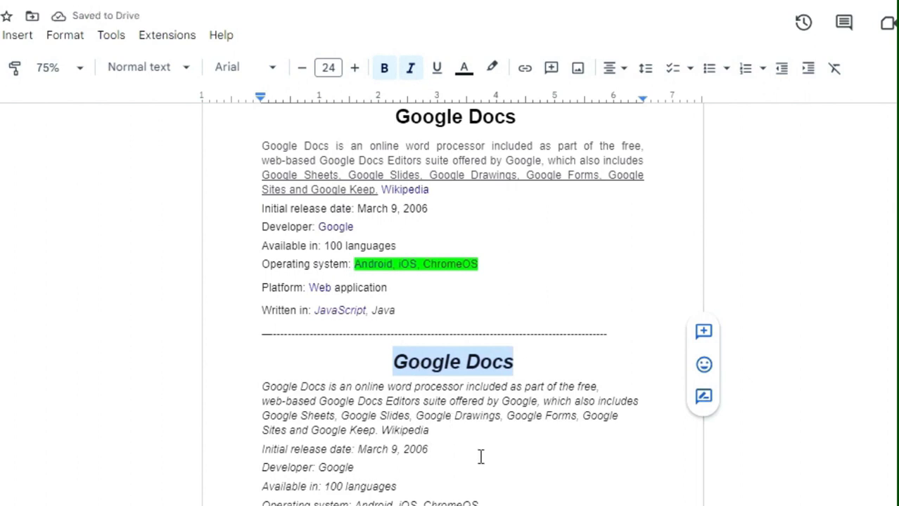
click(457, 449)
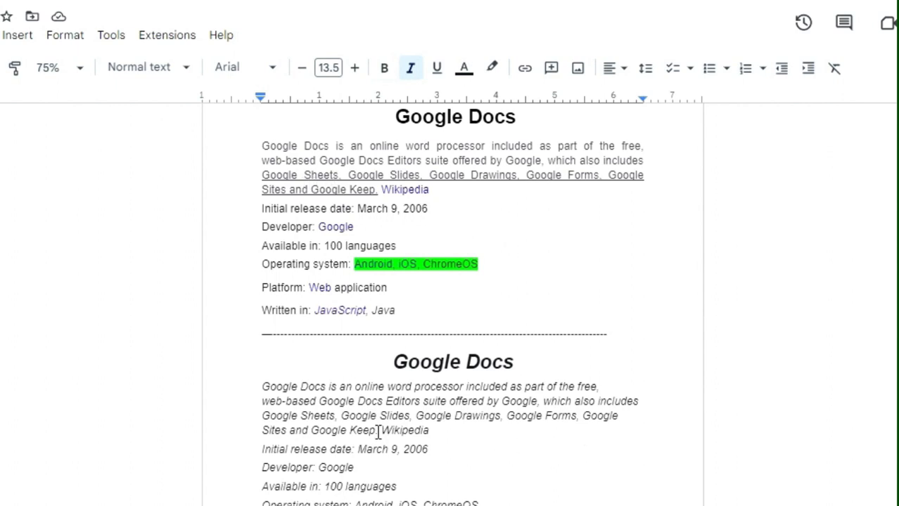
Underline the phrase from "Google Sheets" through "Google Keep" in the paragraph below the dashed line.
drag(375, 431, 266, 414)
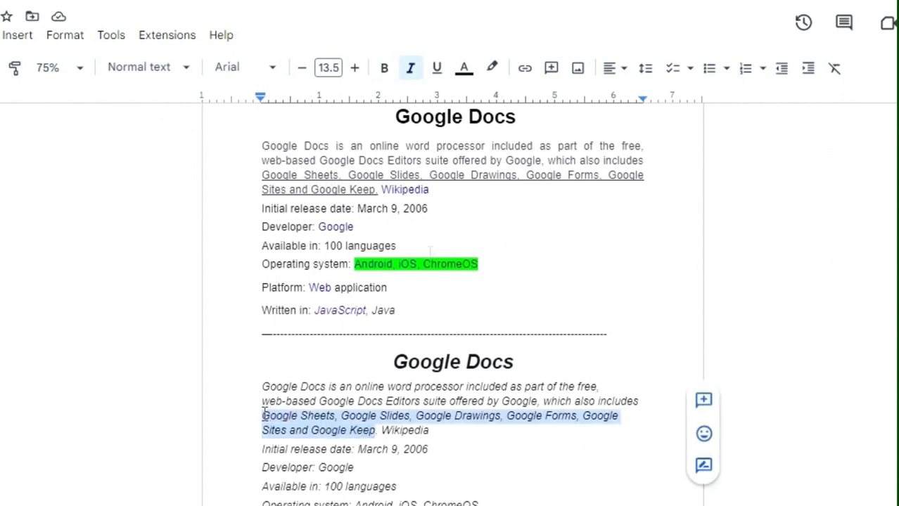
click(436, 68)
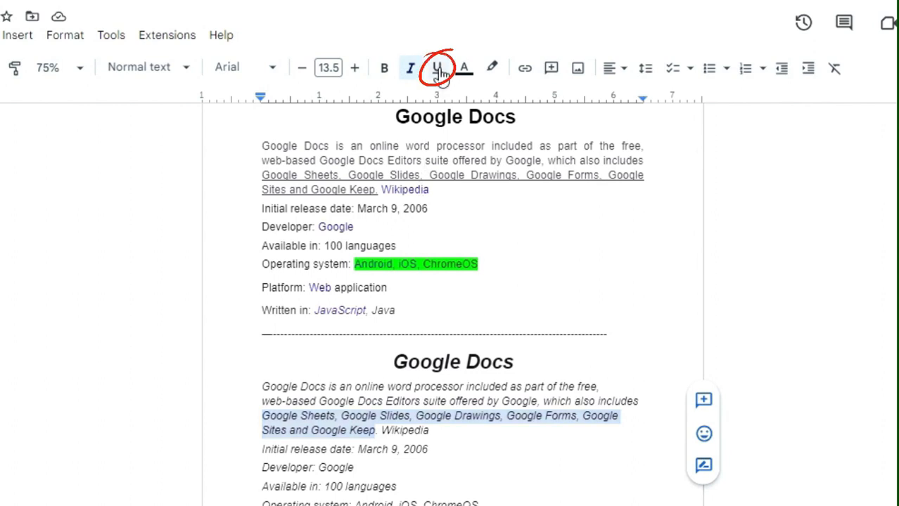
click(478, 436)
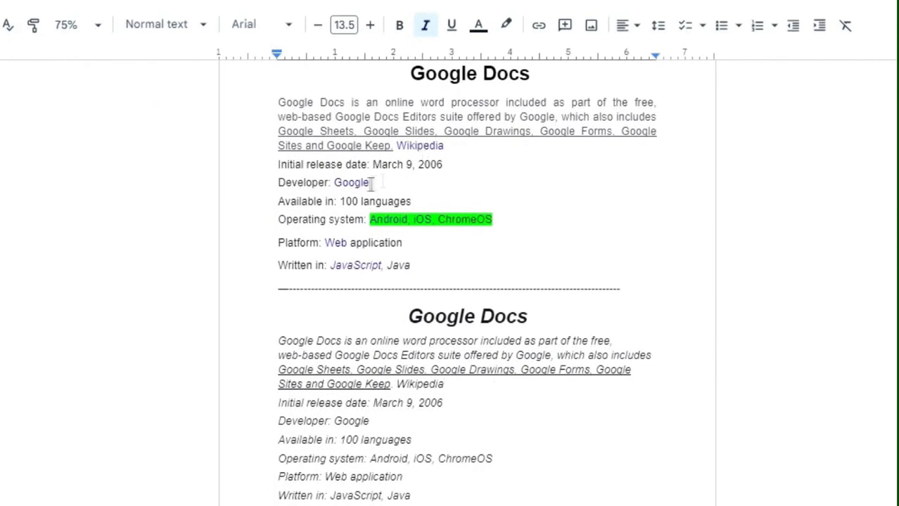
In the lower text block, colour the word "Wikipedia" blue and the developer name "Google" the custom dark blue.
click(393, 385)
drag(456, 386, 399, 384)
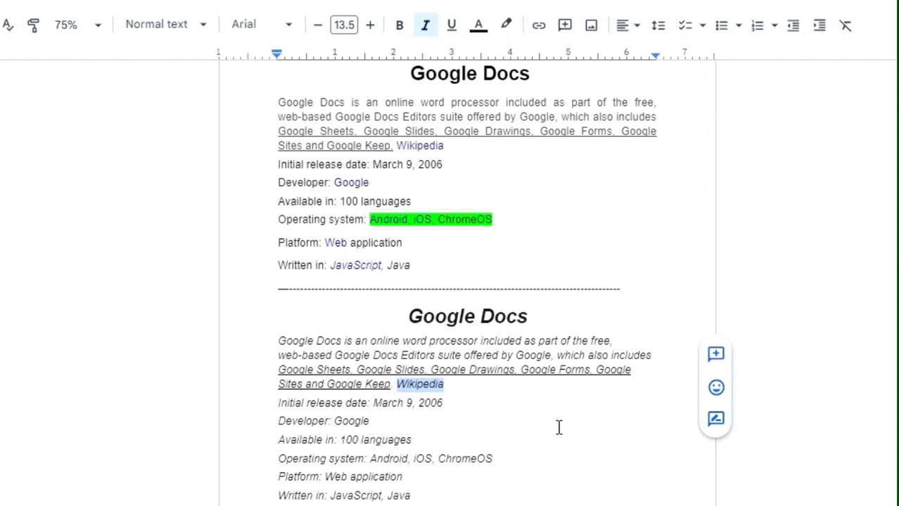
click(479, 27)
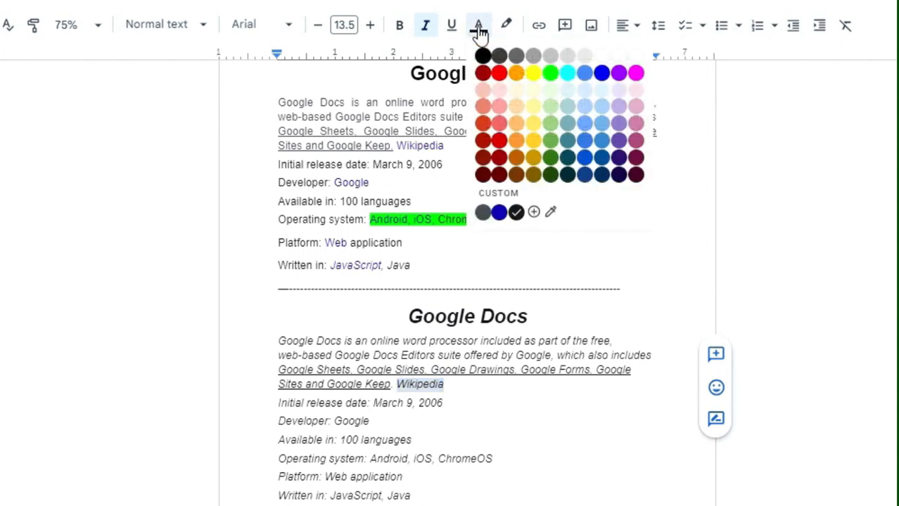
click(602, 73)
double_click(351, 420)
click(478, 27)
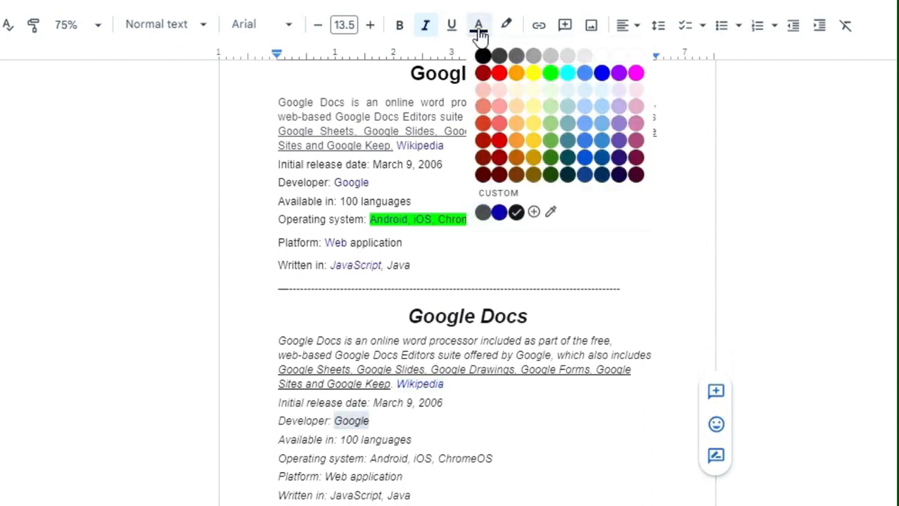
click(499, 213)
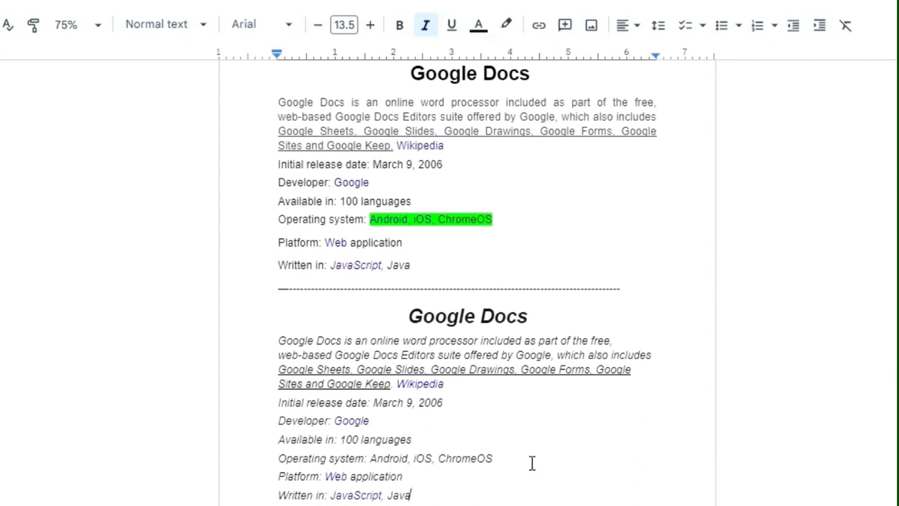
Highlight "Android, iOS, ChromeOS" in the lower operating system line in bright green.
drag(506, 457, 379, 458)
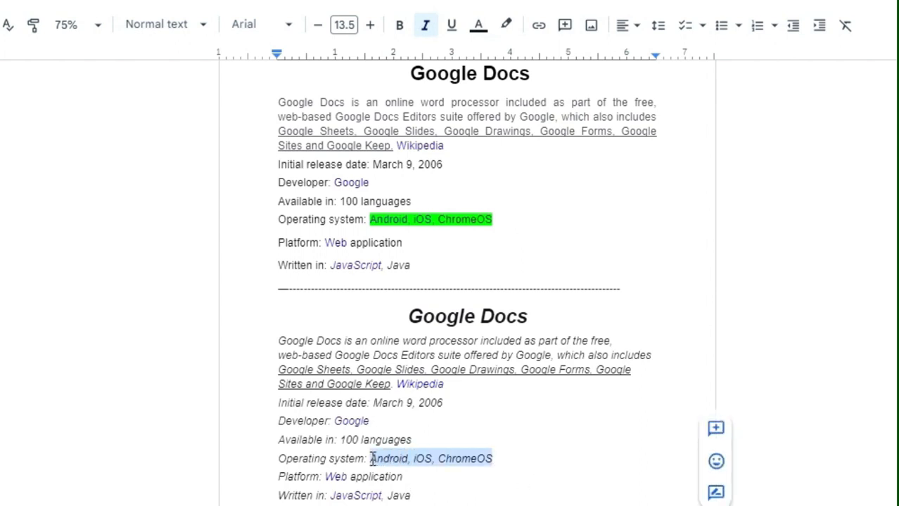
click(507, 25)
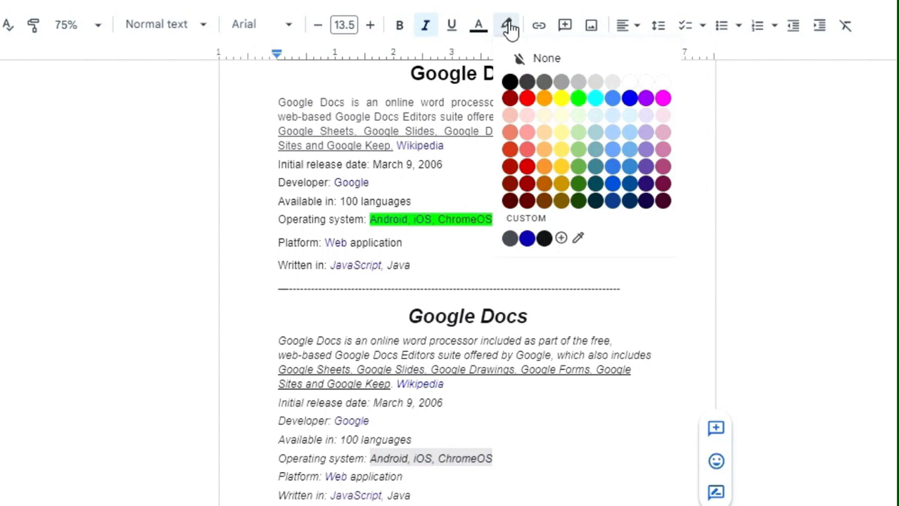
click(584, 102)
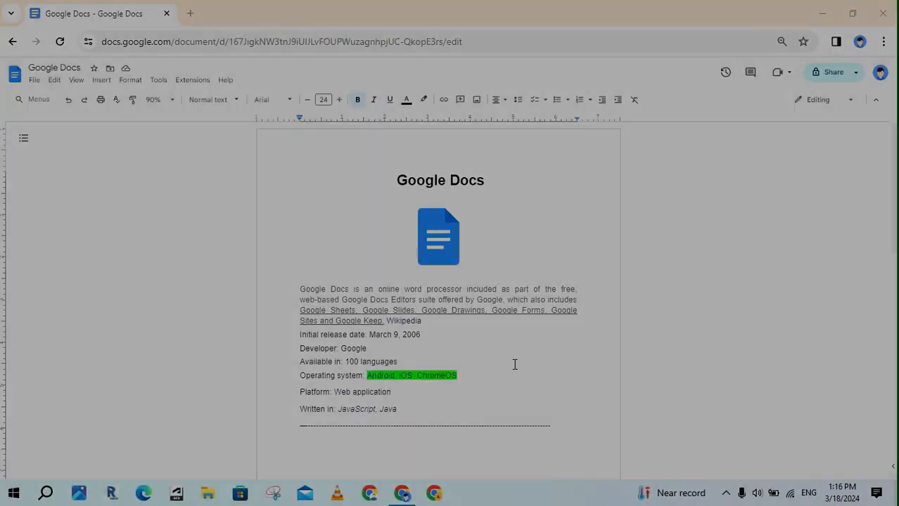
Copy the first page's content, from the "Google Docs" heading through the closing lines, and paste it at the start of the second page.
drag(387, 180, 575, 418)
key(ctrl+c)
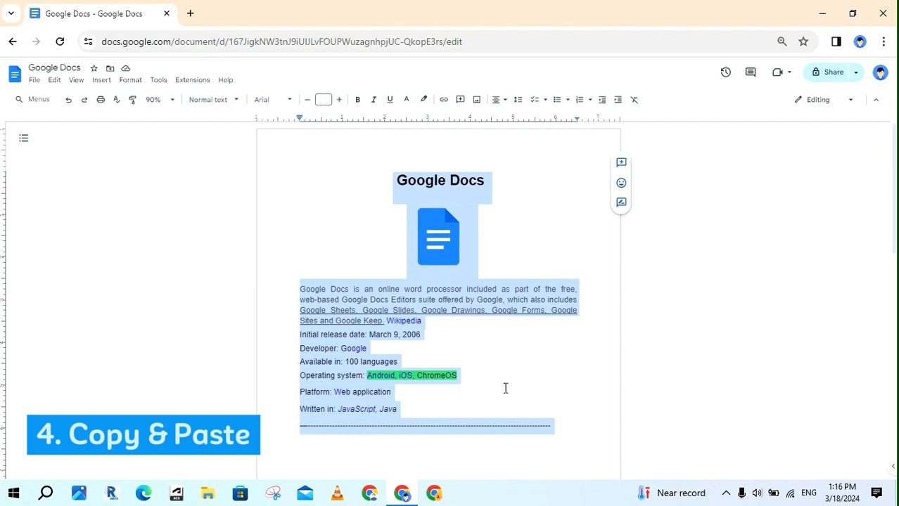
scroll(501, 363, down, 7)
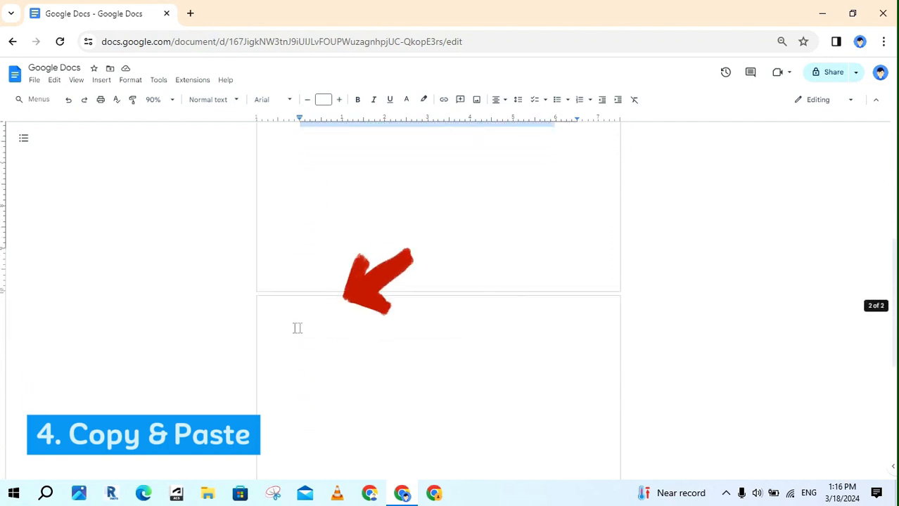
click(300, 329)
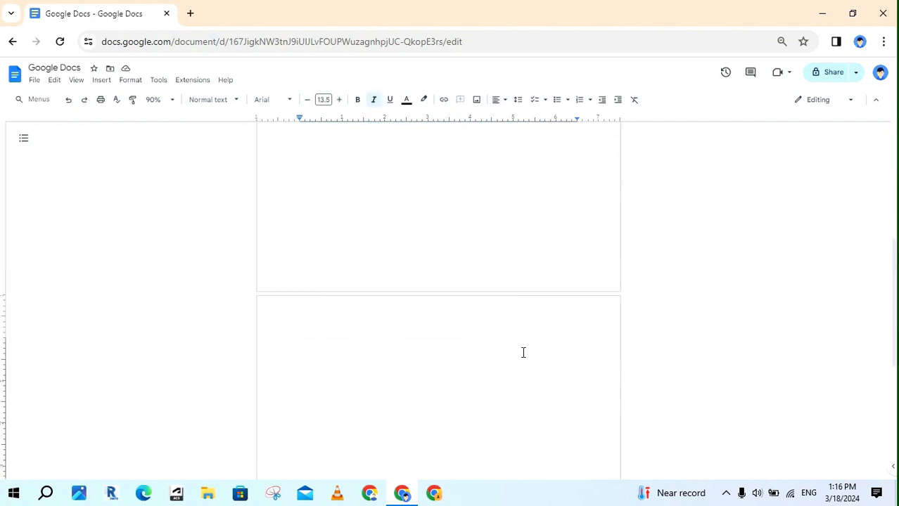
key(ctrl+v)
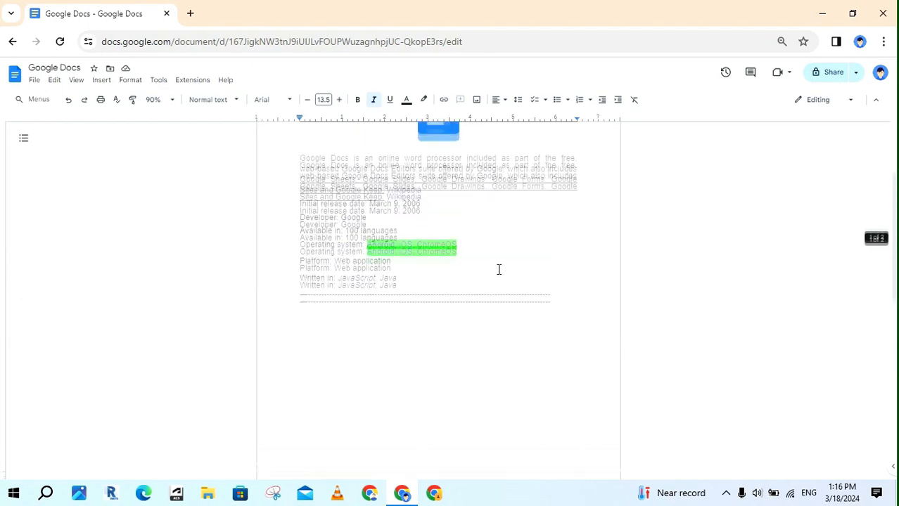
Copy the "Google Docs" heading from the first page, paste it at the start of the second page and start a new line below it.
drag(395, 158, 487, 158)
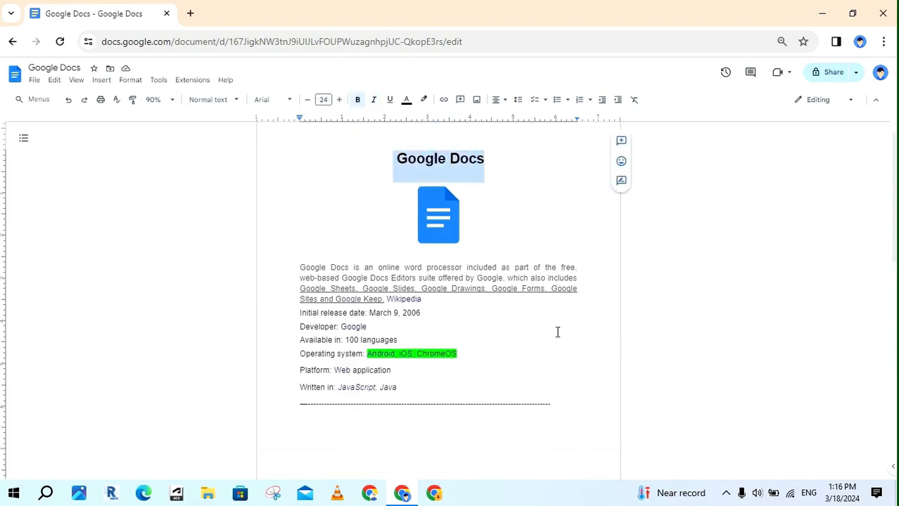
click(56, 82)
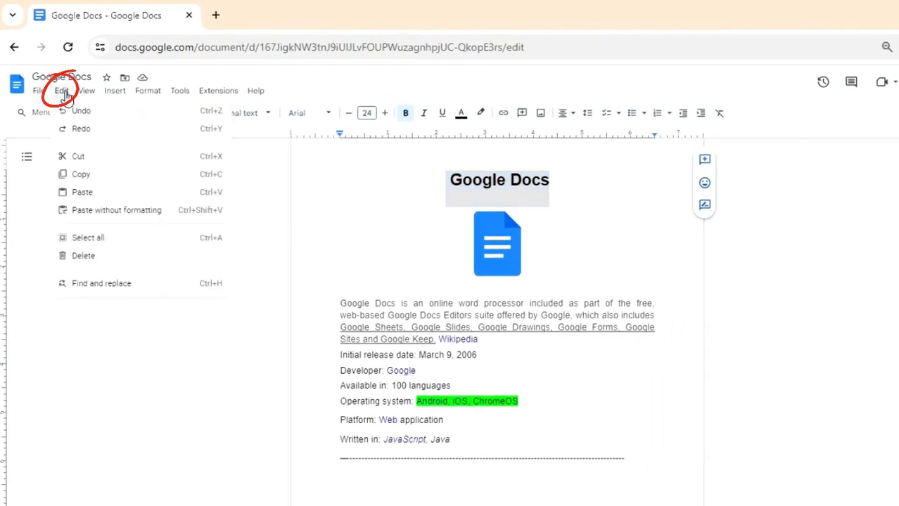
click(121, 176)
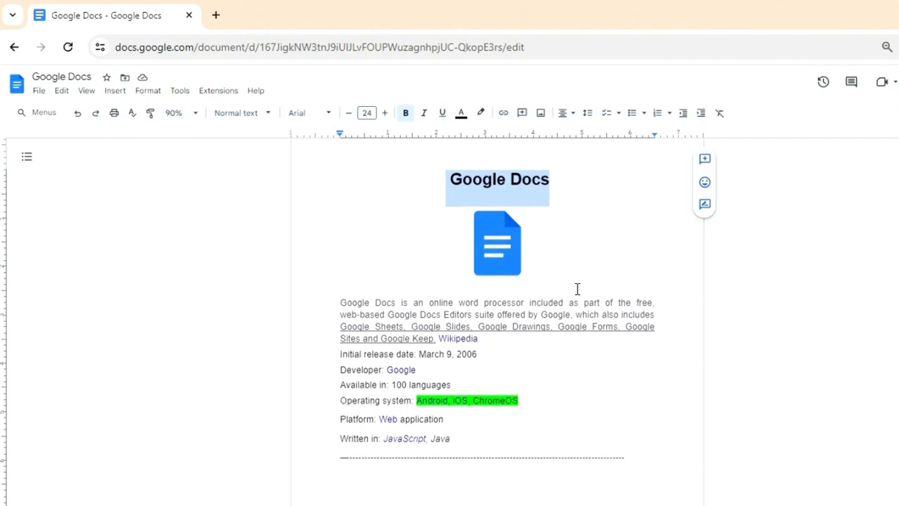
scroll(580, 288, down, 5)
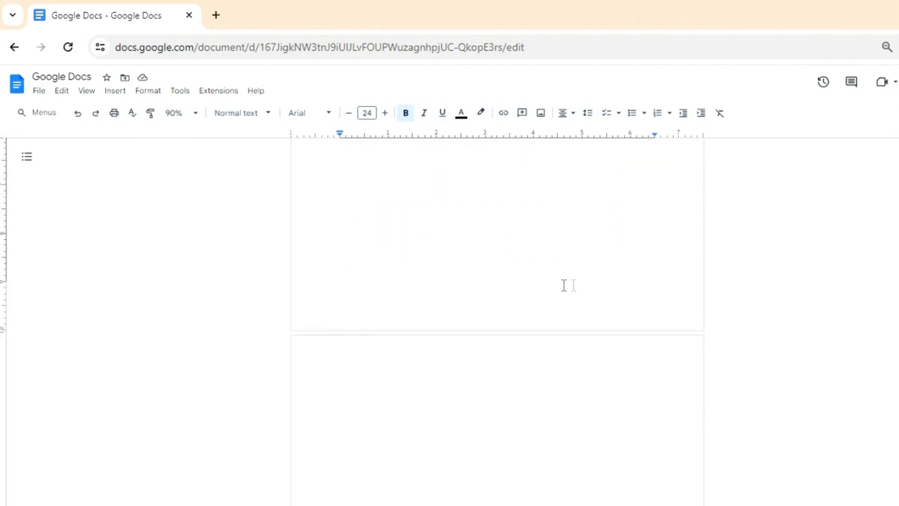
click(334, 369)
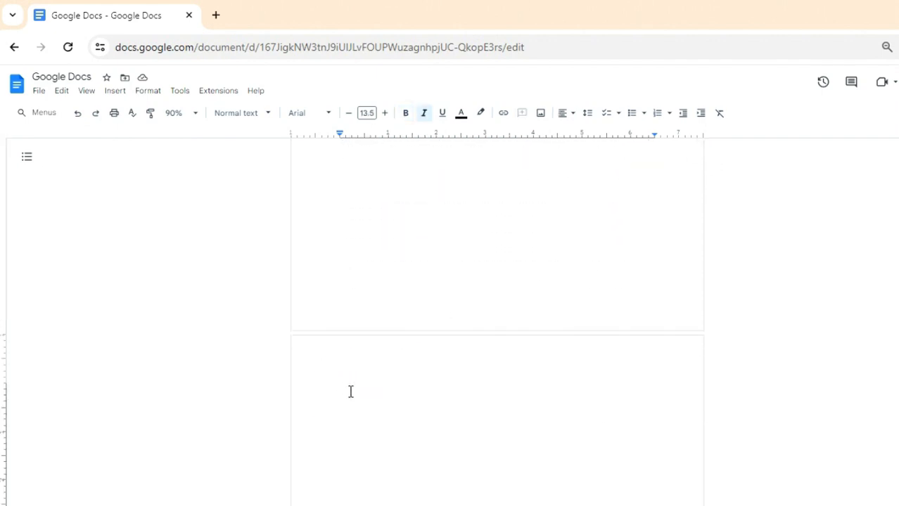
click(61, 91)
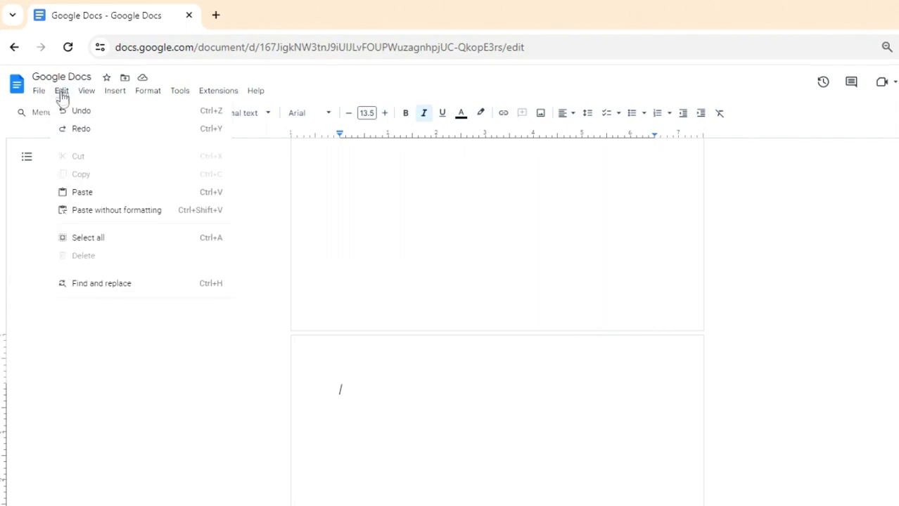
click(144, 195)
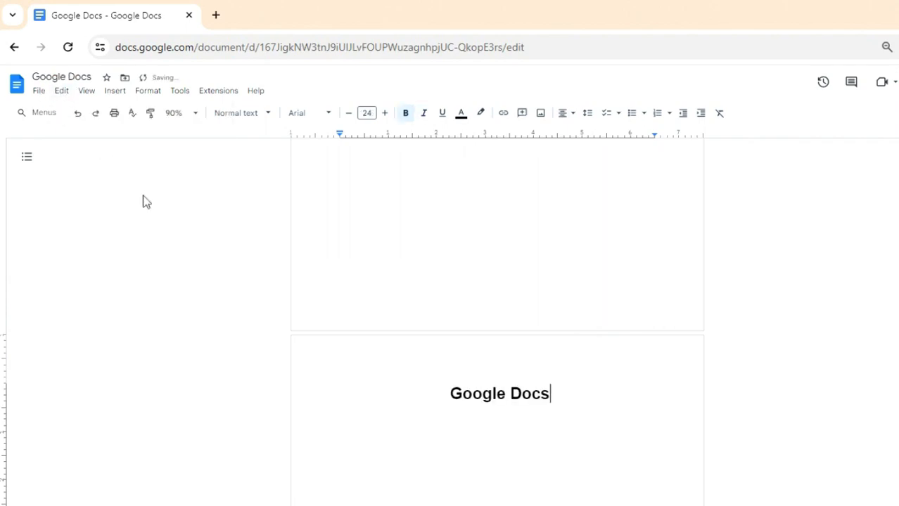
key(Return)
Copy the first page's Google Docs logo, paste it beneath the second page's heading and start a new line below it.
scroll(555, 440, up, 5)
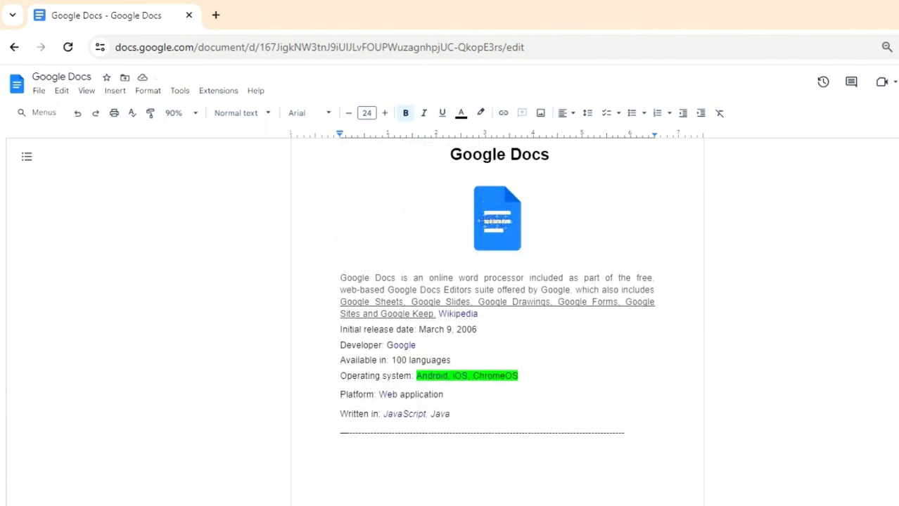
click(489, 215)
right_click(489, 215)
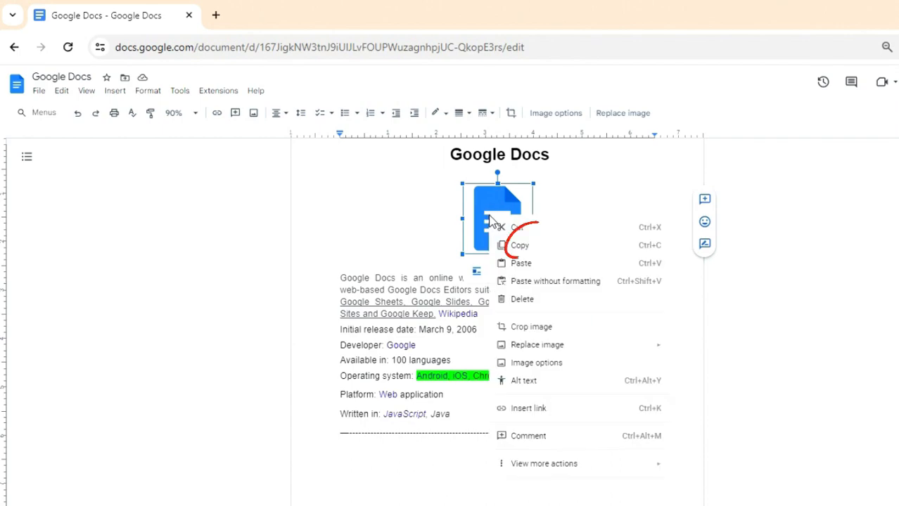
click(552, 248)
scroll(552, 248, down, 5)
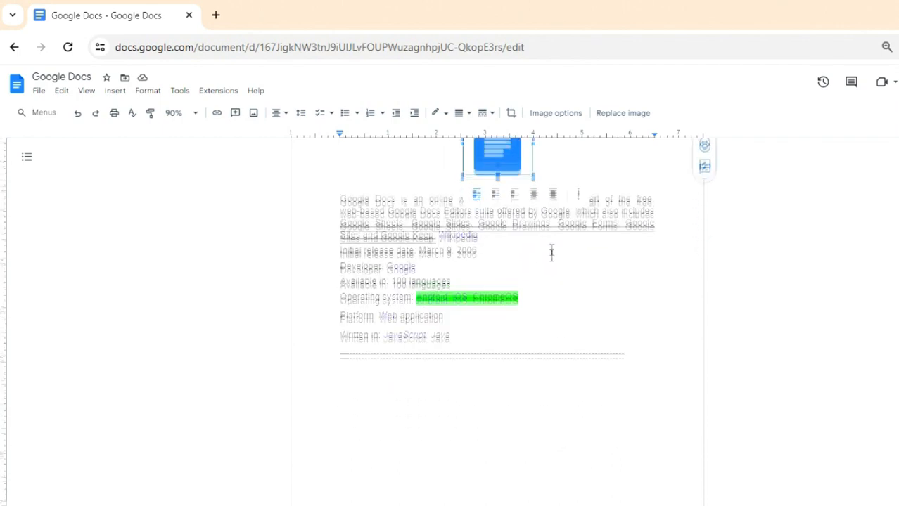
click(379, 434)
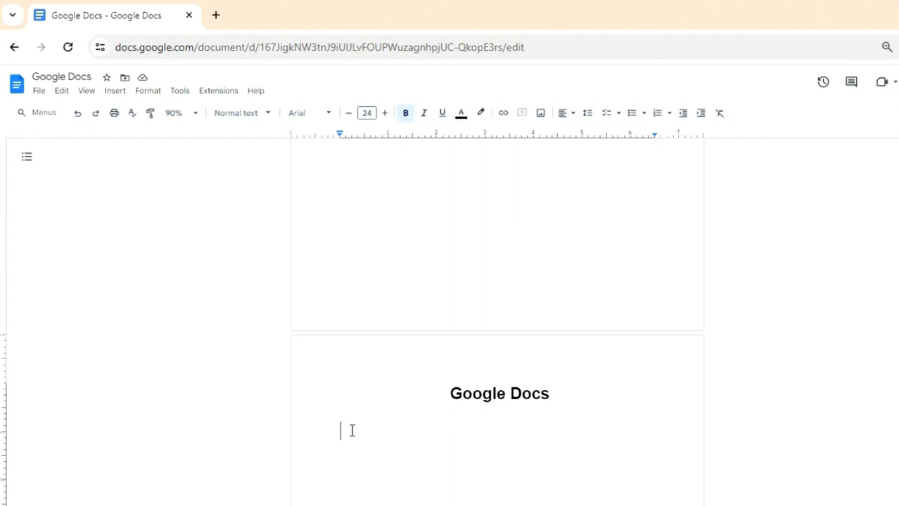
right_click(351, 431)
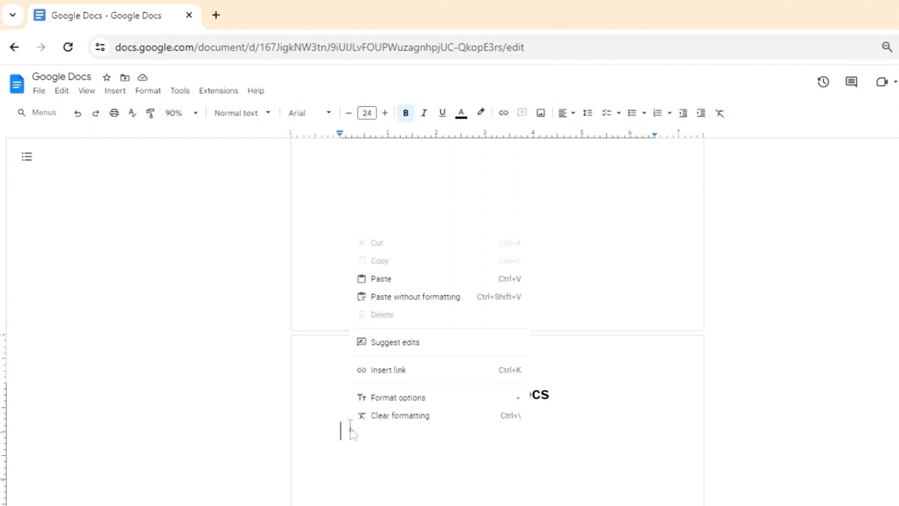
click(404, 280)
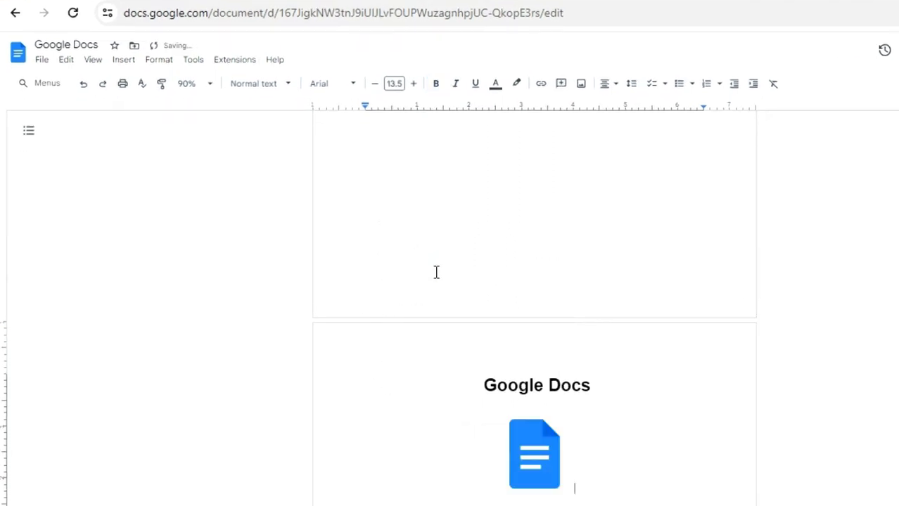
scroll(643, 413, down, 1)
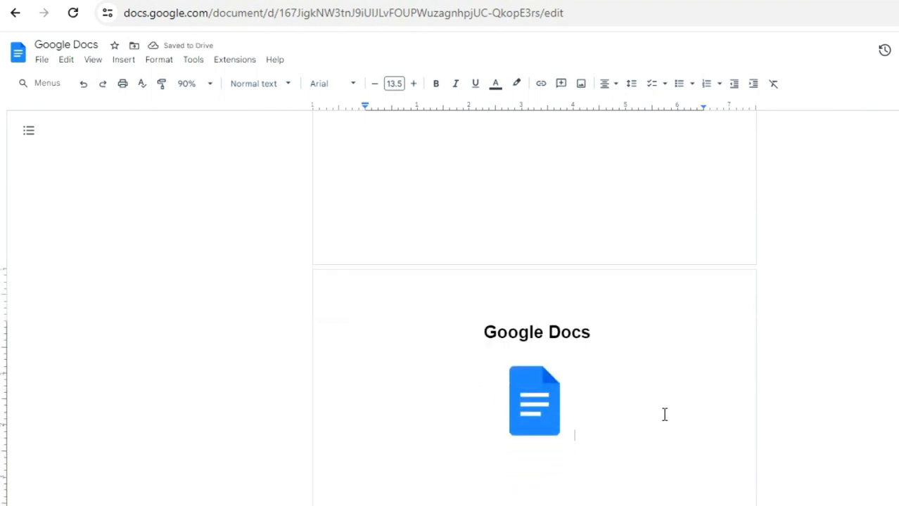
key(Return)
Copy the first page's text from the introductory paragraph through the dashed line and paste it below the second page's logo.
key(ctrl+v)
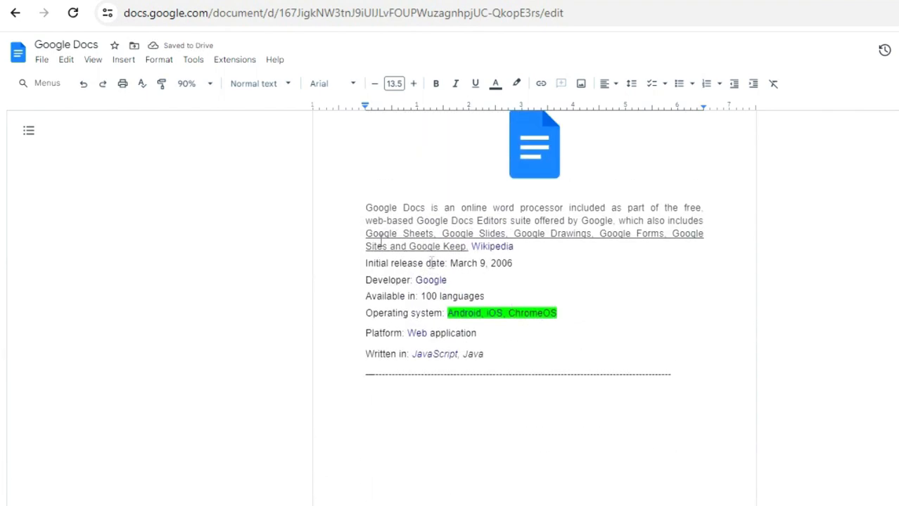
drag(360, 208, 686, 367)
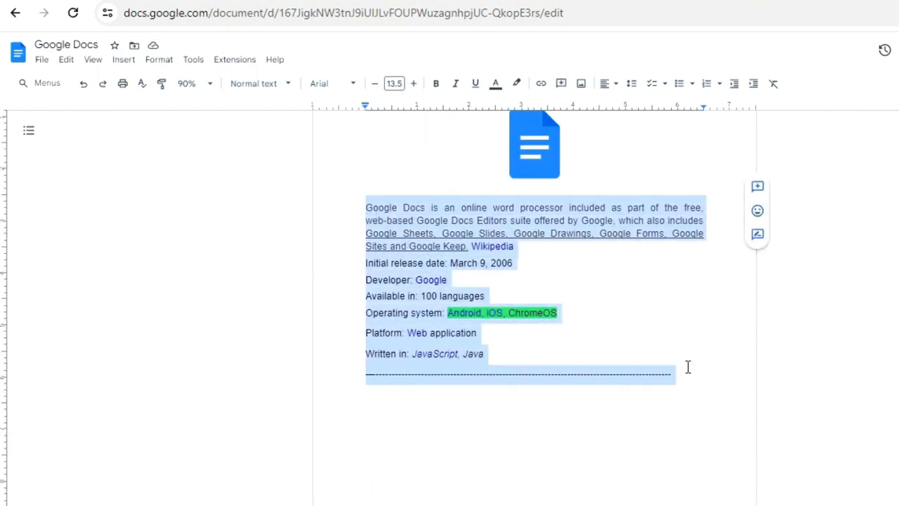
key(ctrl+c)
scroll(641, 310, down, 5)
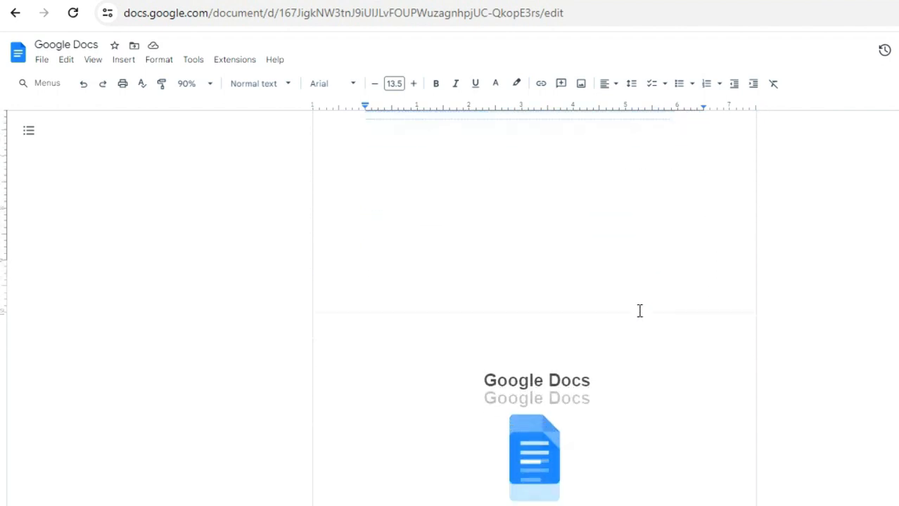
click(353, 378)
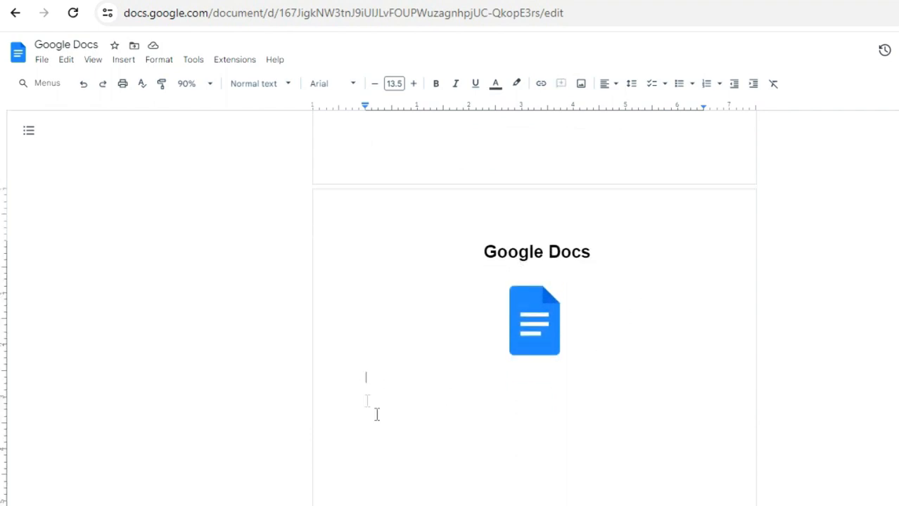
key(ctrl+v)
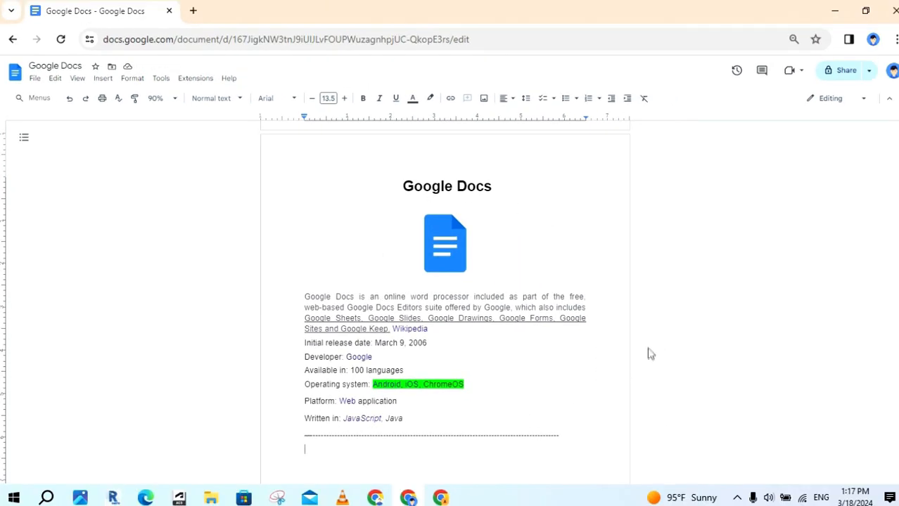
Insert a page break on the empty line below the dashed line at the end of the first page's content.
scroll(651, 351, up, 6)
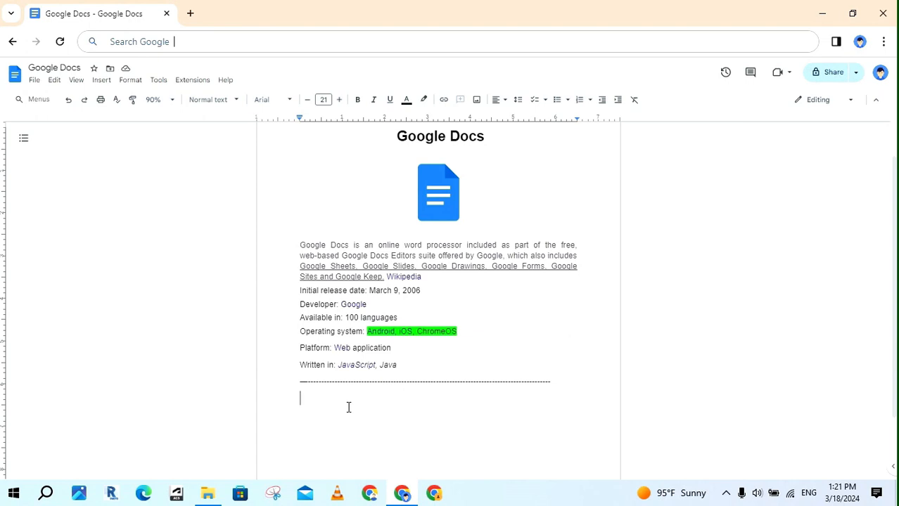
click(101, 81)
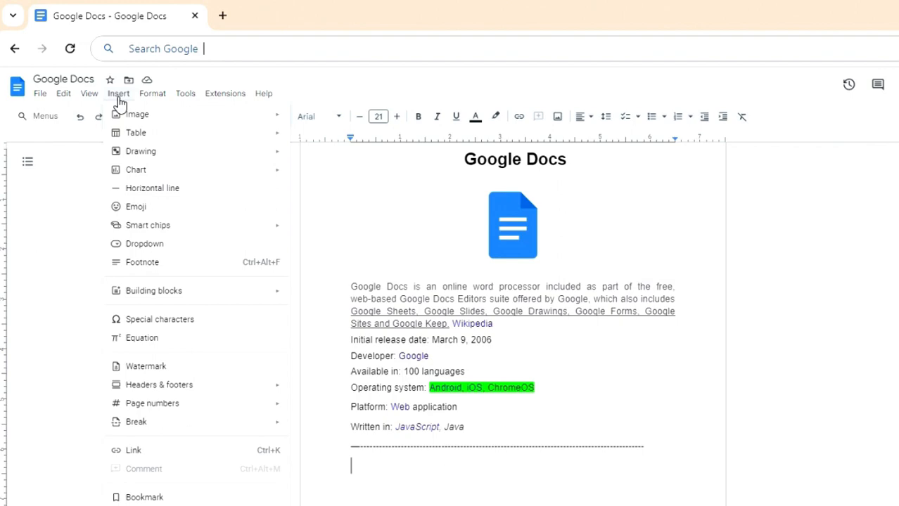
mouse_move(184, 425)
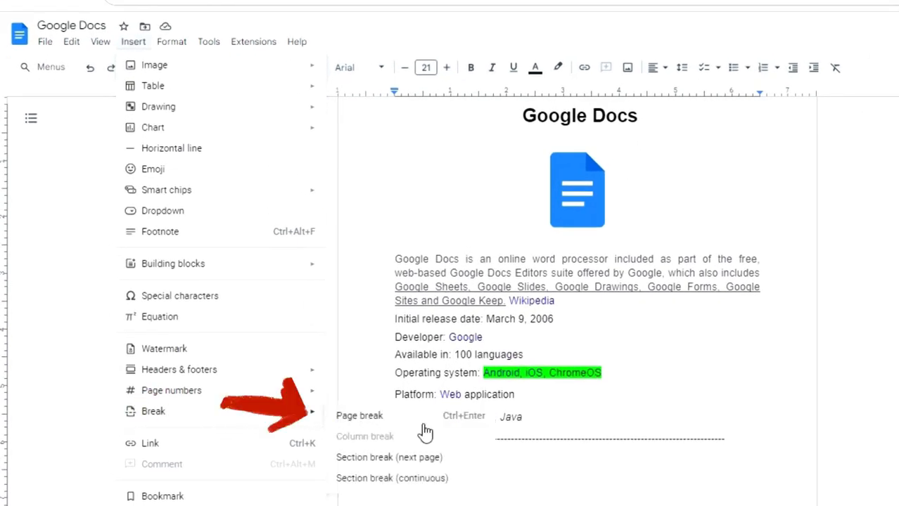
click(426, 422)
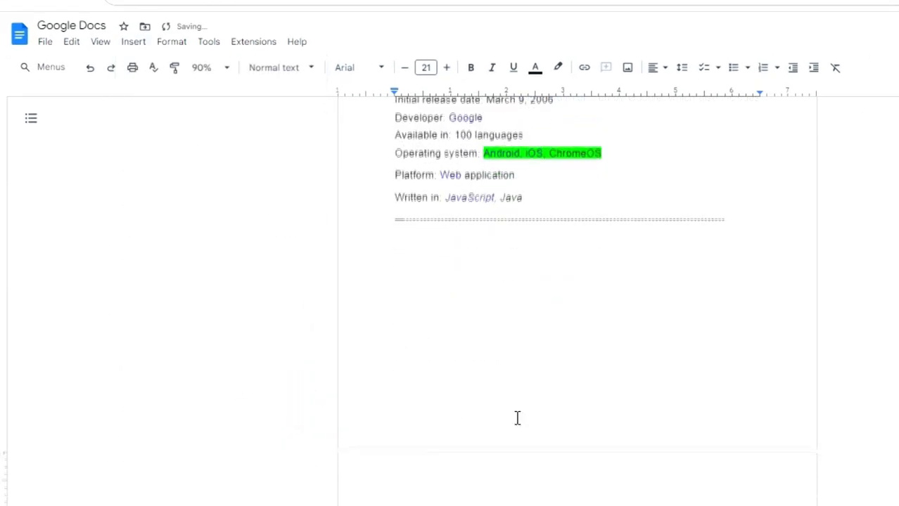
scroll(523, 437, down, 3)
scroll(446, 419, down, 1)
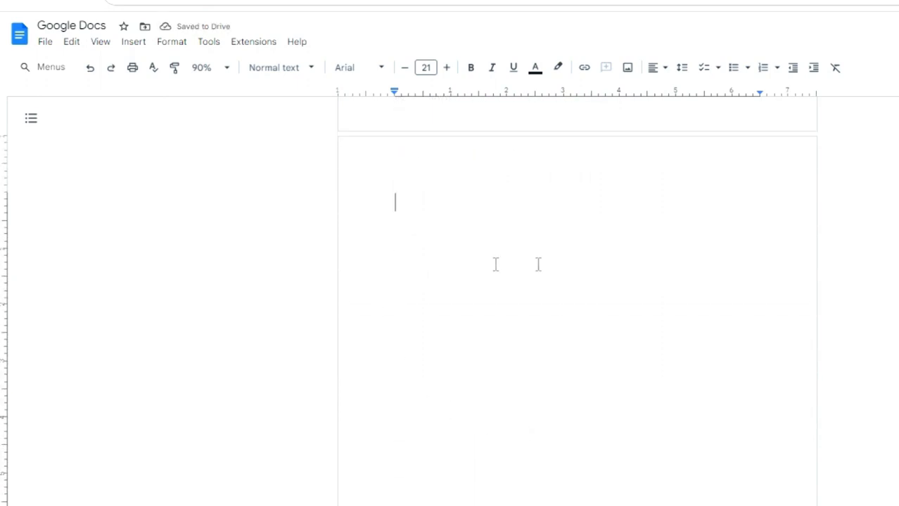
scroll(747, 446, down, 1)
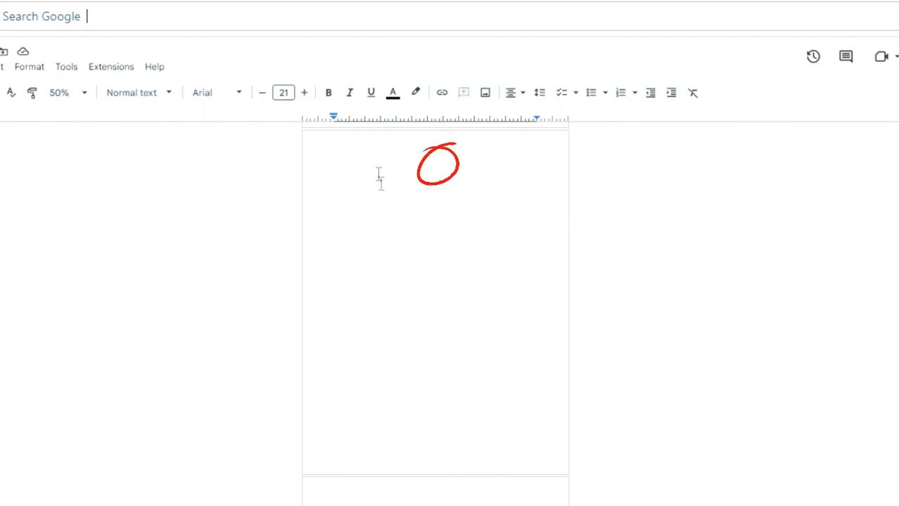
Remove the blank page between the Google Docs page and the Google Sheets page.
key(ctrl+Return)
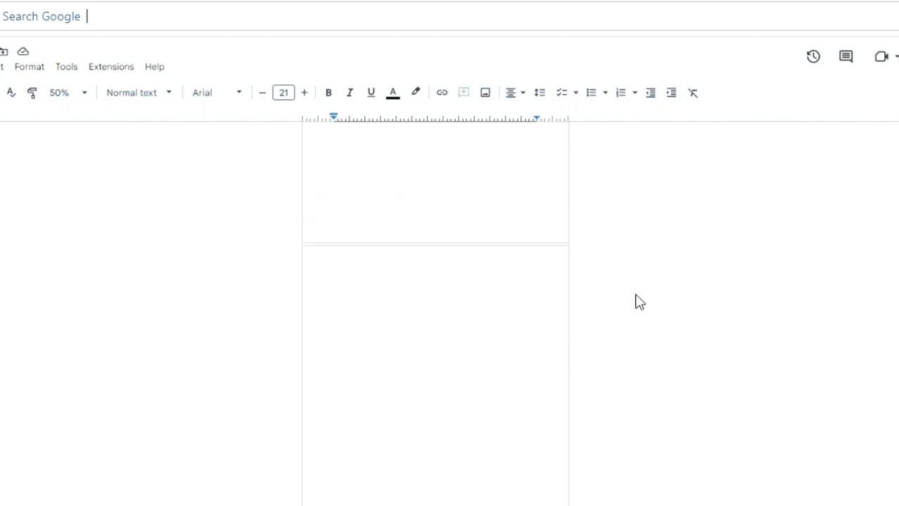
key(BackSpace)
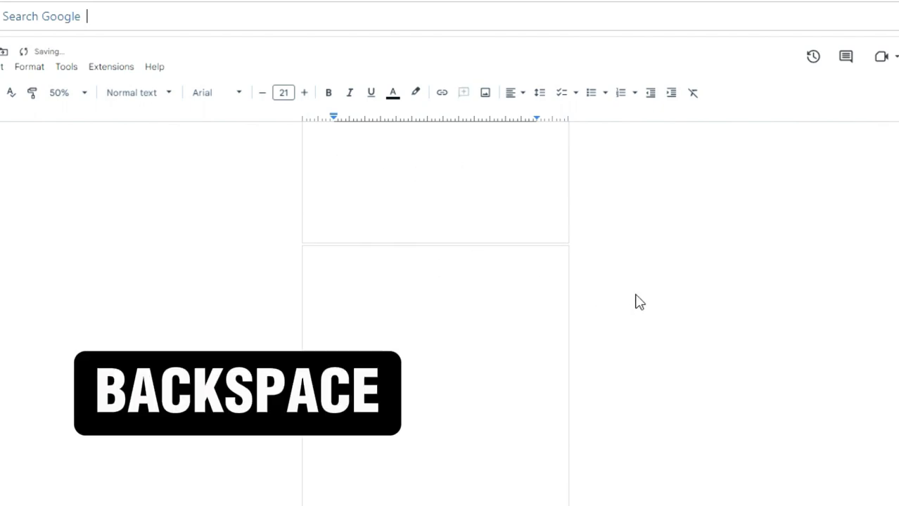
key(ctrl+v)
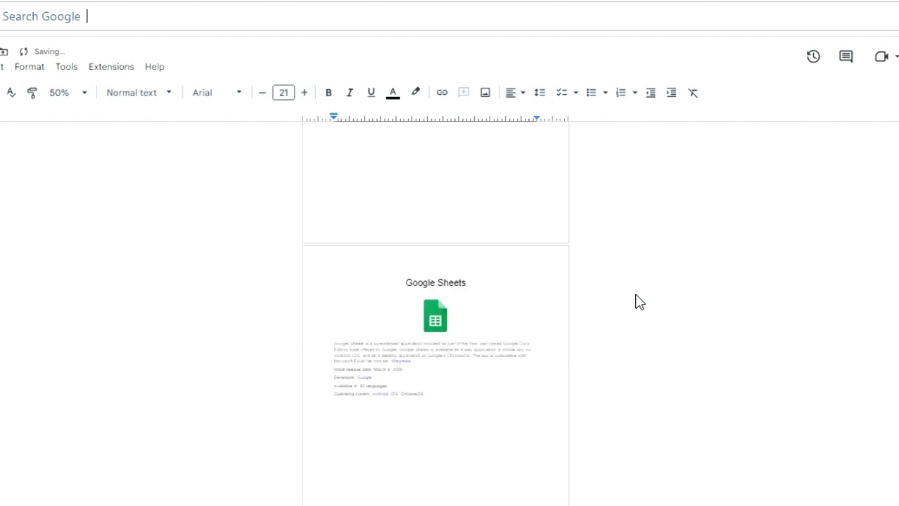
scroll(637, 303, up, 3)
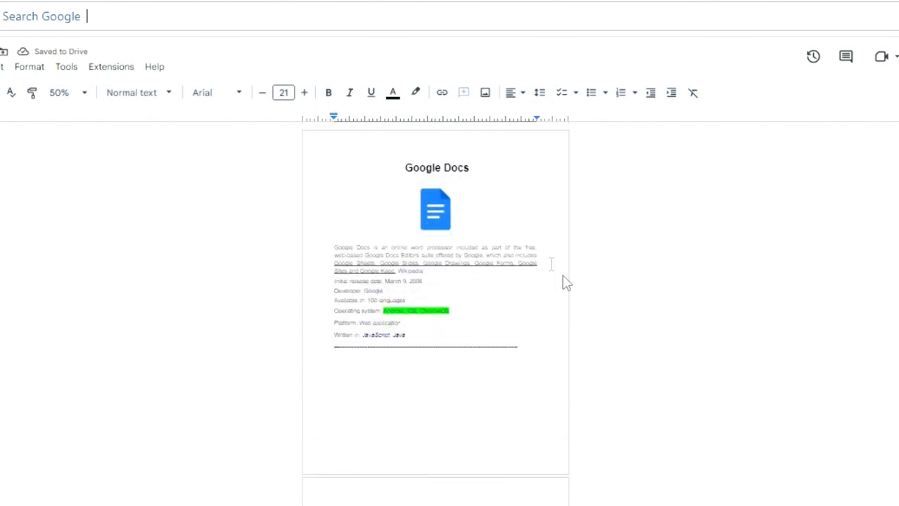
Delete the Google Docs logo below the heading on the first page.
scroll(570, 283, down, 3)
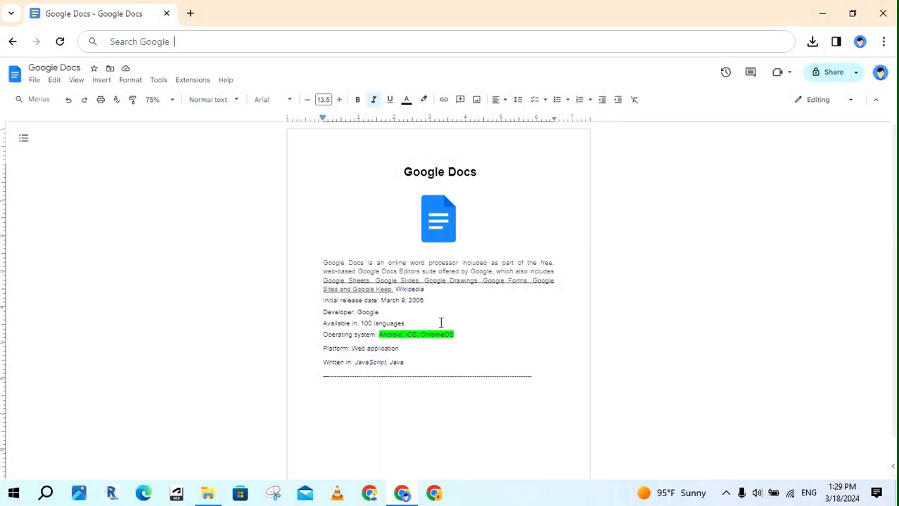
click(443, 239)
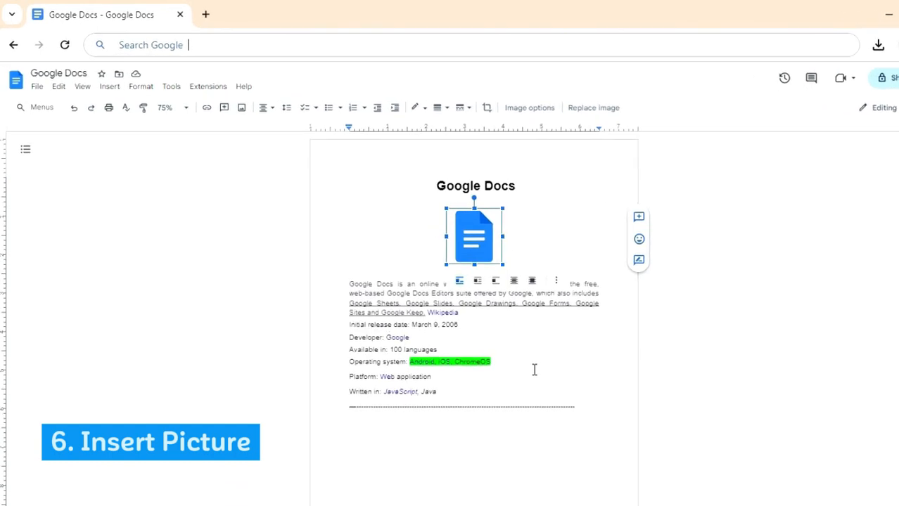
key(Delete)
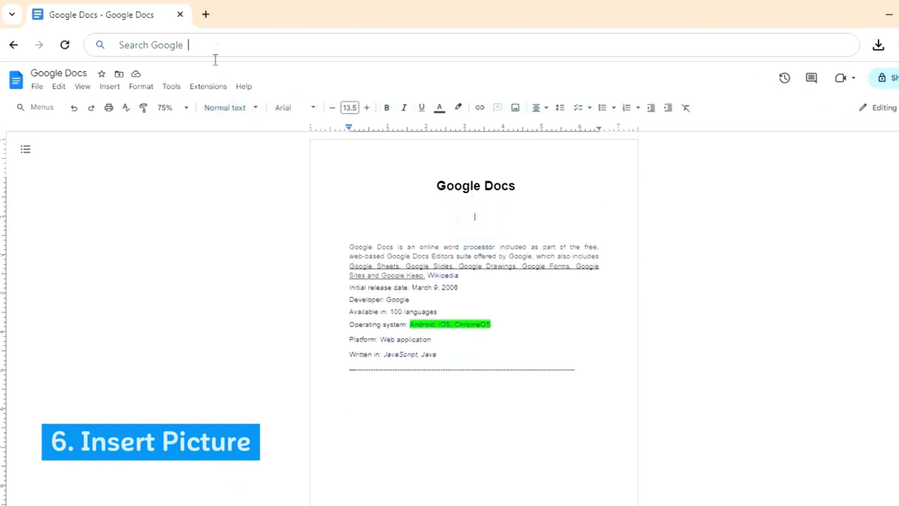
Open a new browser tab and search Google for "google docs".
click(205, 14)
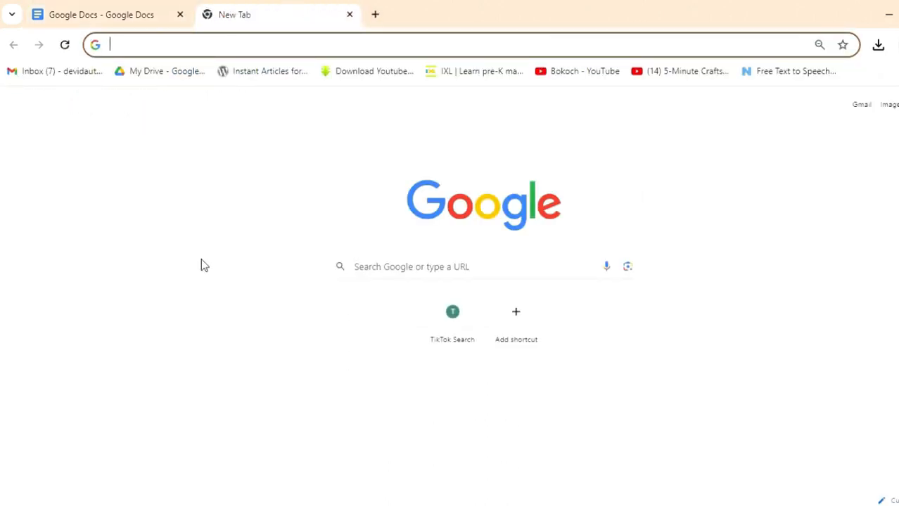
text(google docs)
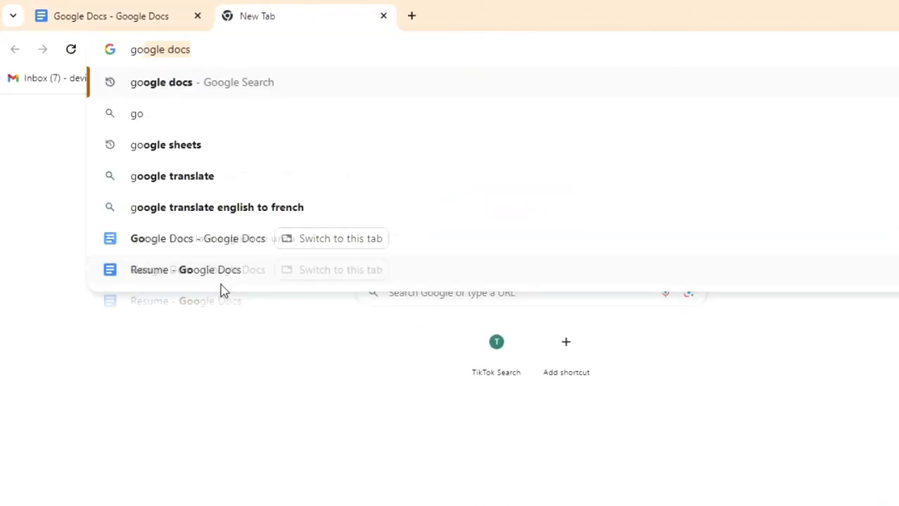
key(Return)
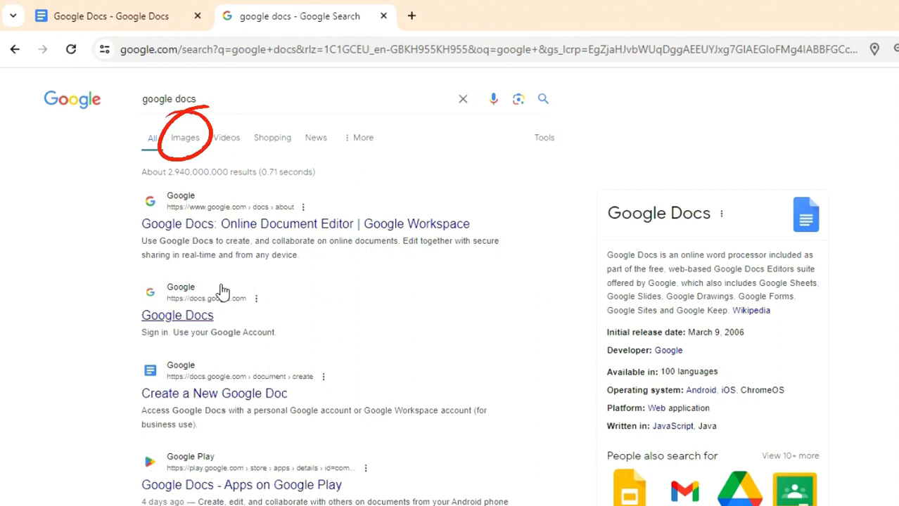
Copy the blue Google Docs logo from The Keyword, the first result in the image search for "google docs".
click(192, 145)
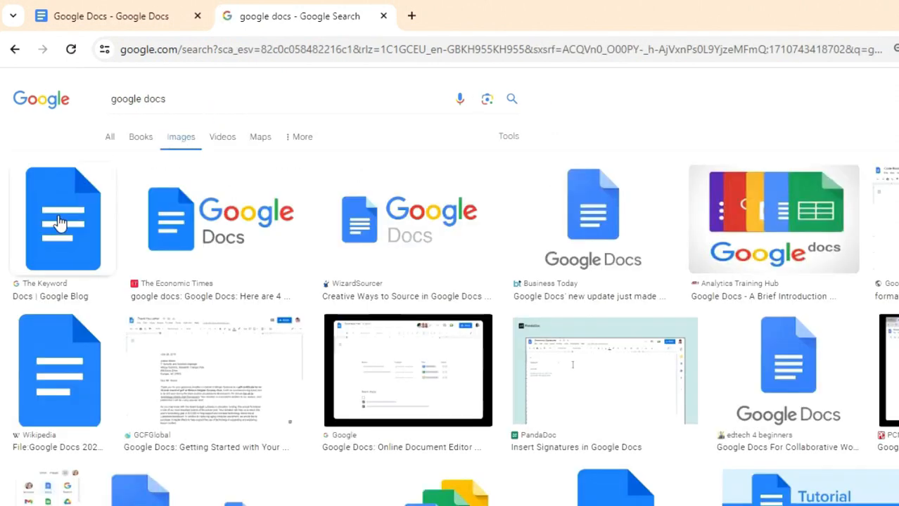
click(56, 218)
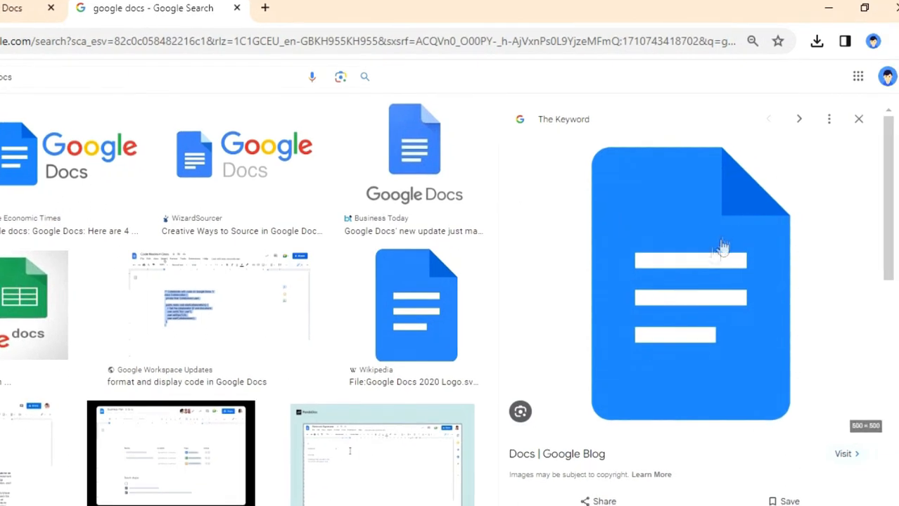
right_click(668, 232)
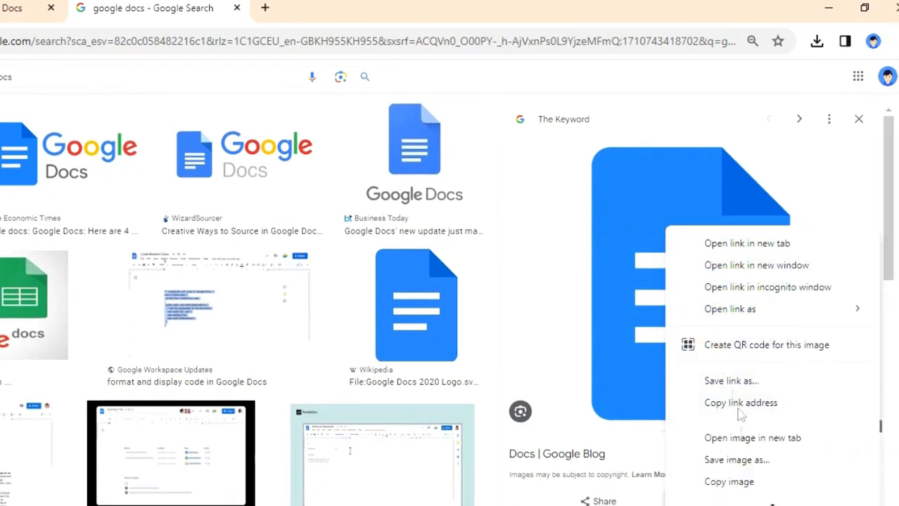
click(743, 484)
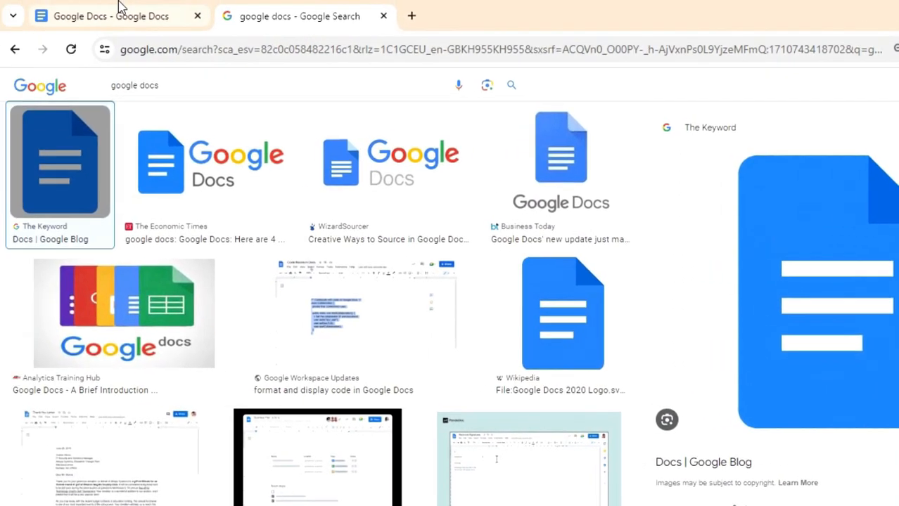
Return to the Google Docs document and paste the copied logo on the empty line below the heading.
click(113, 21)
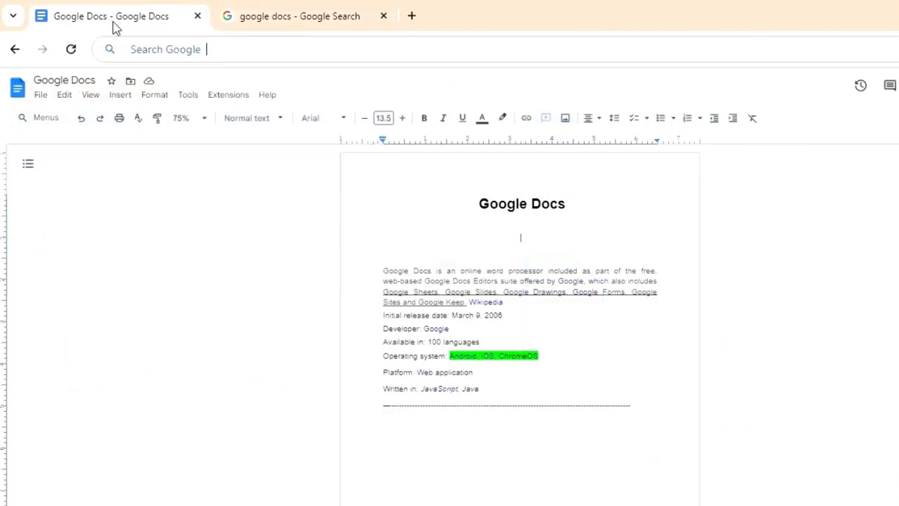
click(486, 239)
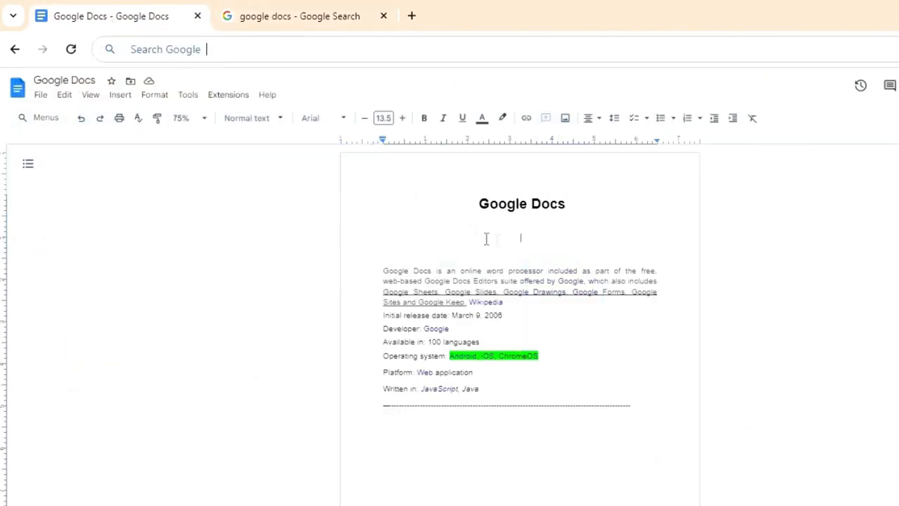
right_click(533, 242)
click(568, 291)
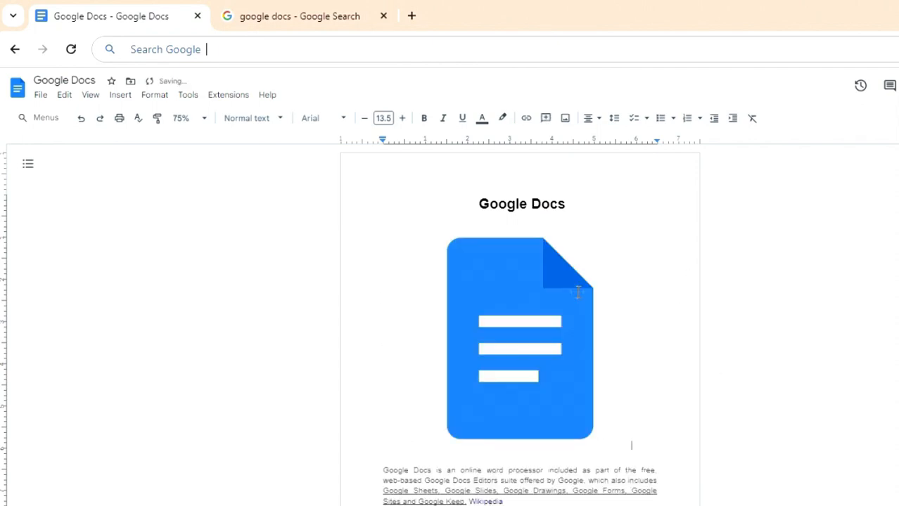
Shrink the pasted logo proportionally to about 1.4 inches wide below the Google Docs heading.
click(584, 289)
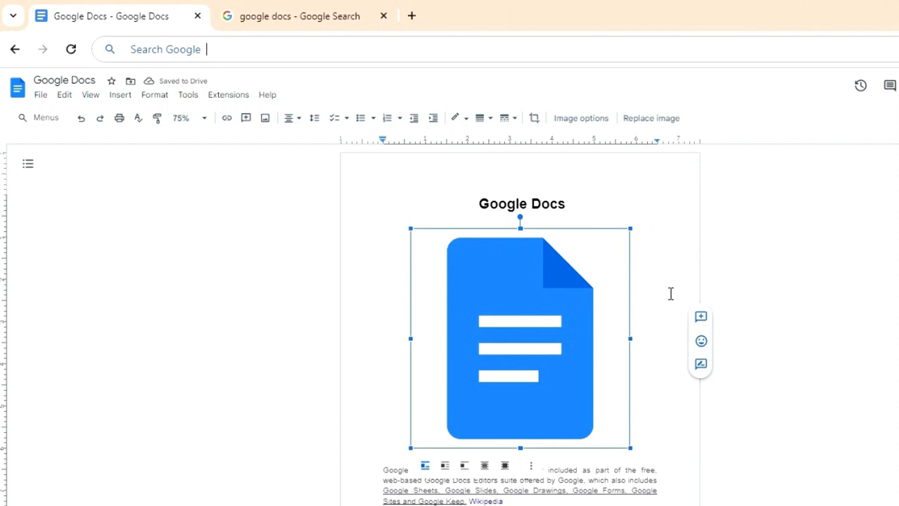
drag(628, 233, 459, 392)
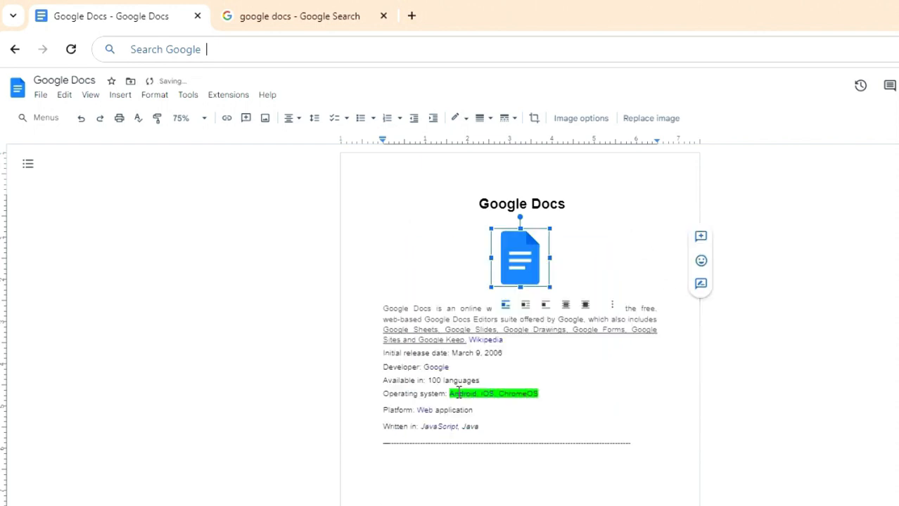
click(521, 426)
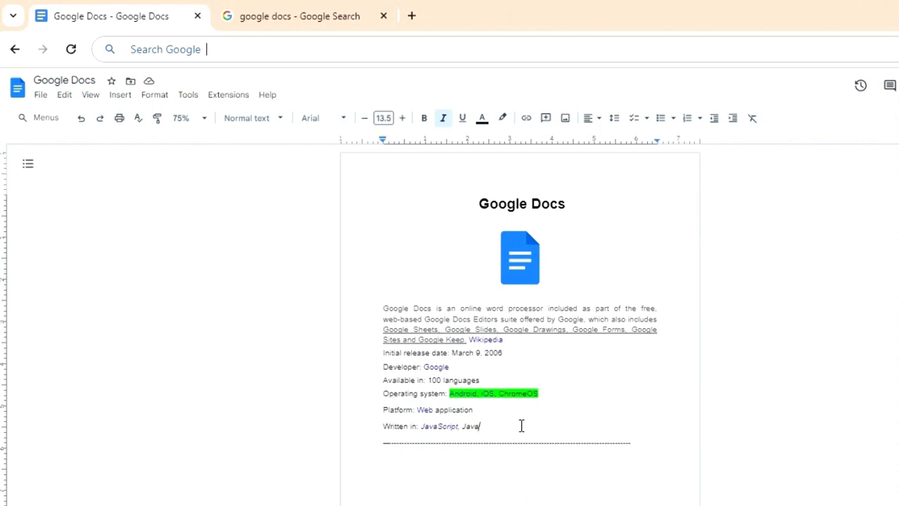
Set the logo to appear in front of text and move it over the start of the first paragraph.
click(520, 266)
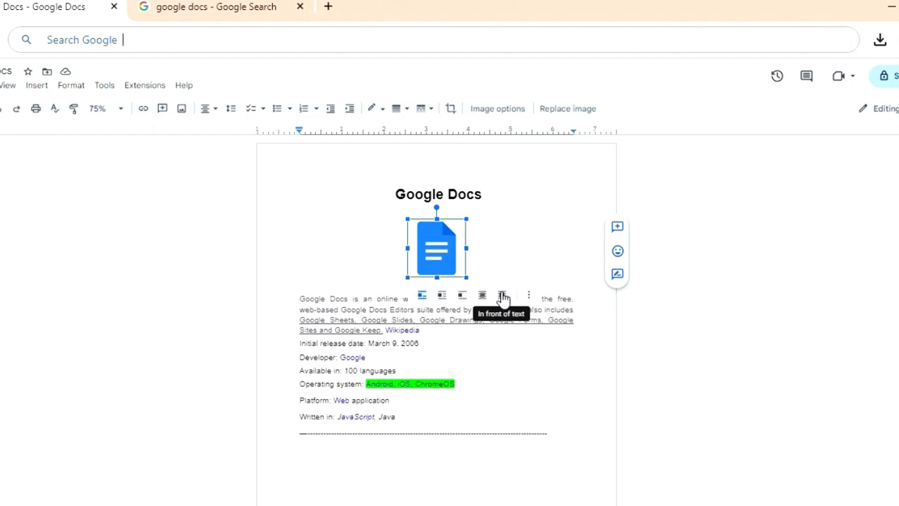
click(502, 297)
drag(440, 246, 329, 299)
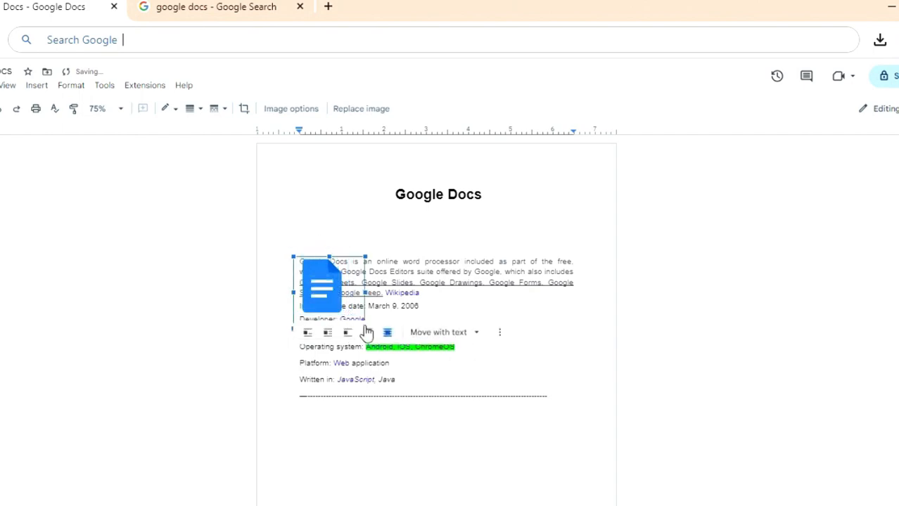
click(515, 377)
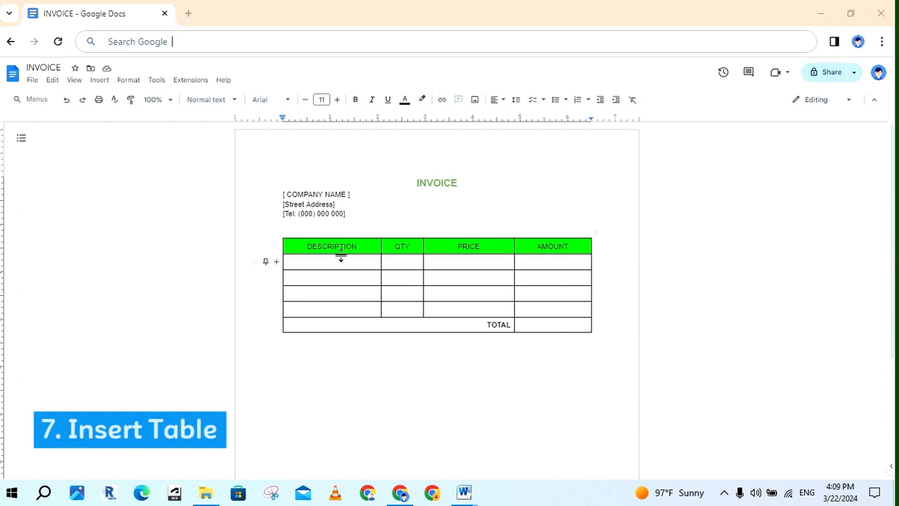
click(345, 246)
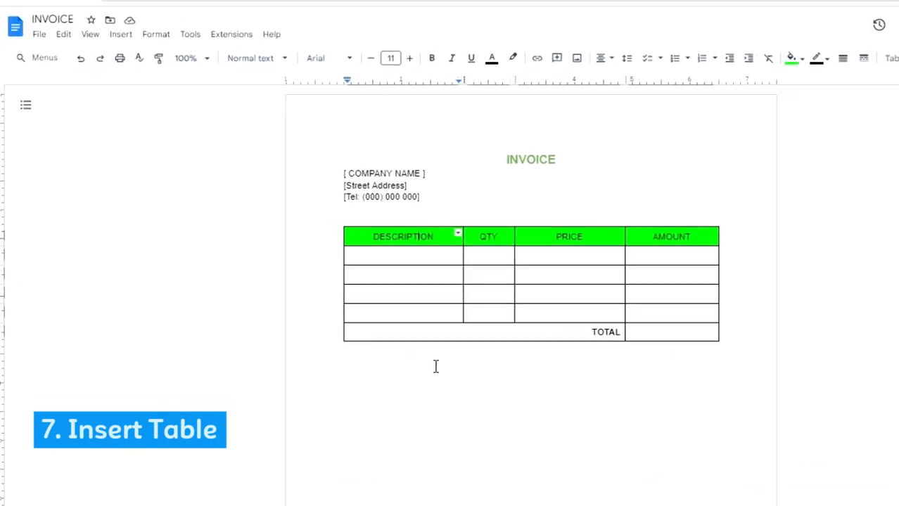
drag(372, 237, 657, 353)
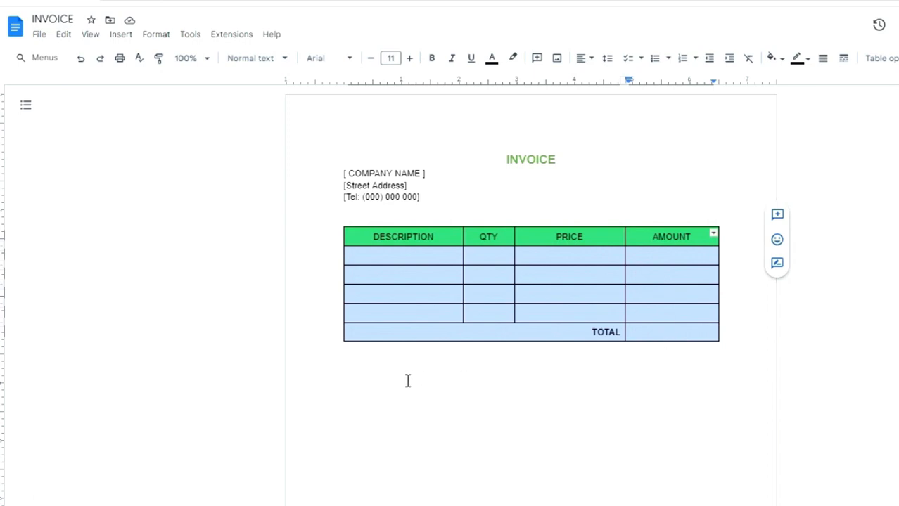
Insert a table with 4 columns and 5 rows below the existing invoice table, leaving an empty line between them.
click(380, 377)
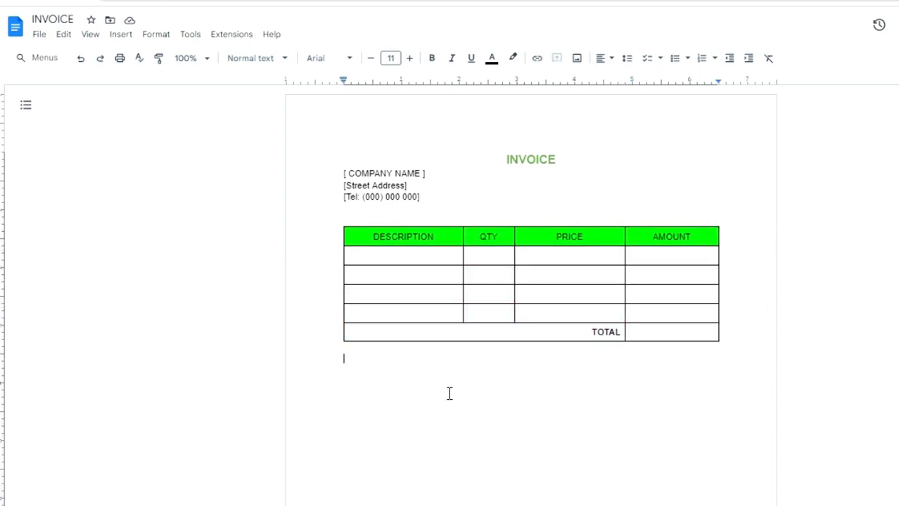
key(Return)
click(122, 35)
mouse_move(210, 83)
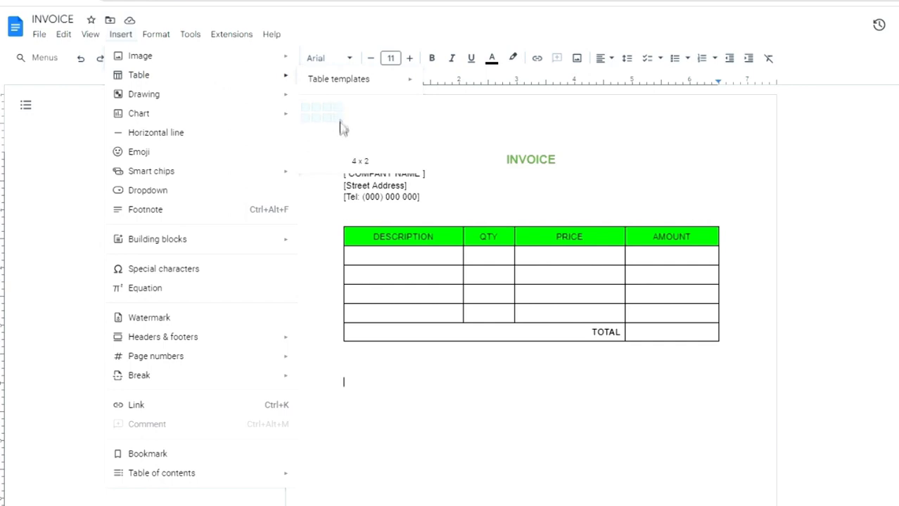
click(339, 158)
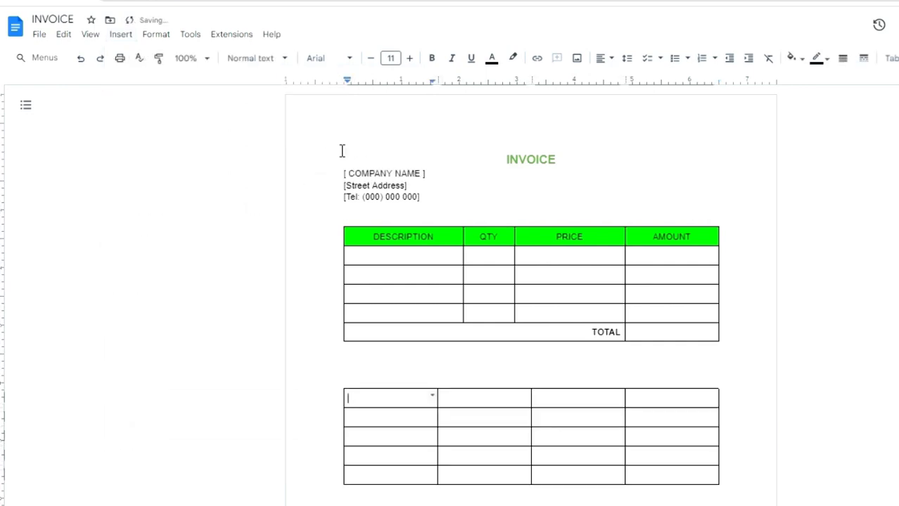
Fill the new table's header row with DESCRIPTION, QTY, PRICE and AMOUNT.
scroll(608, 481, down, 2)
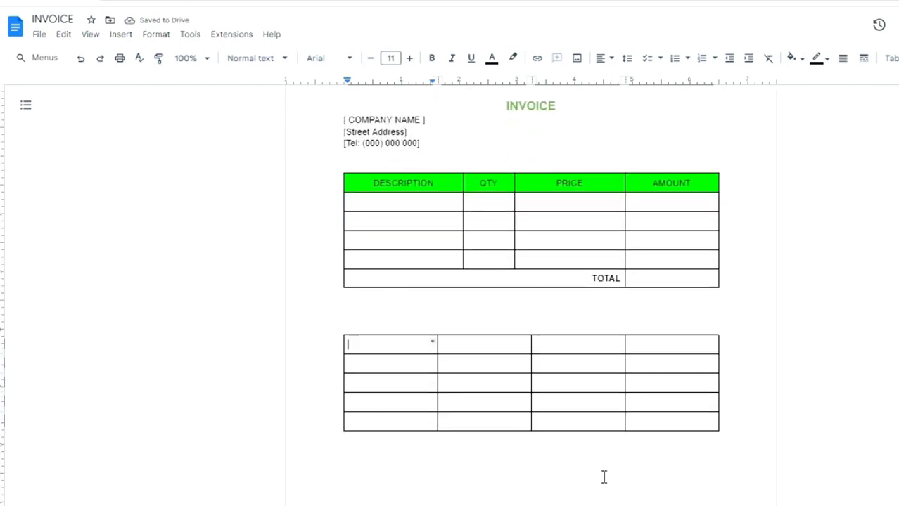
text(DESCRIPTION)
key(Tab)
text(QTY)
key(Tab)
text(PRICE)
key(Tab)
text(AMOUNT)
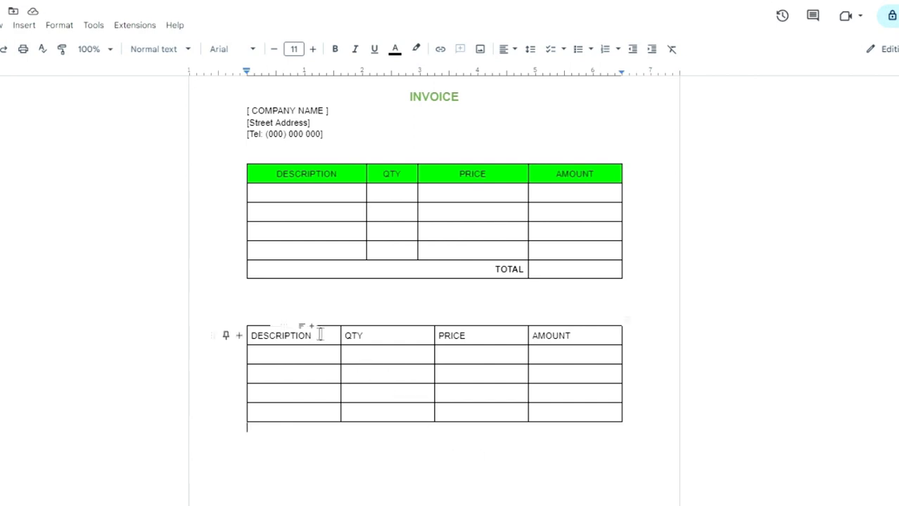
Center-align the header texts in the new table's first row.
drag(321, 333, 543, 341)
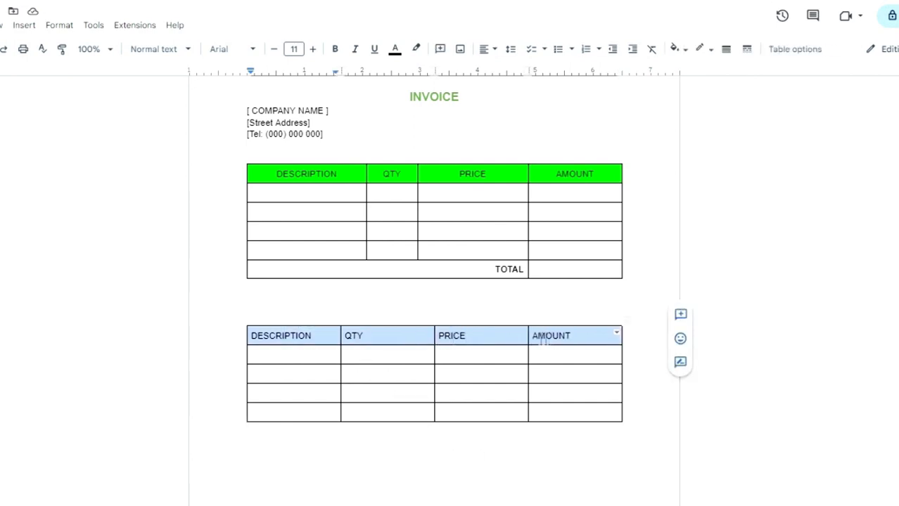
click(491, 49)
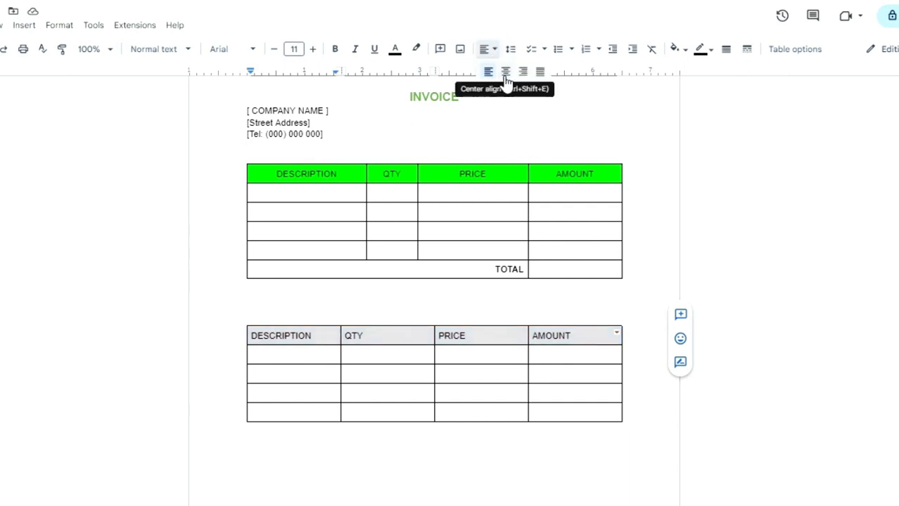
click(506, 72)
click(432, 470)
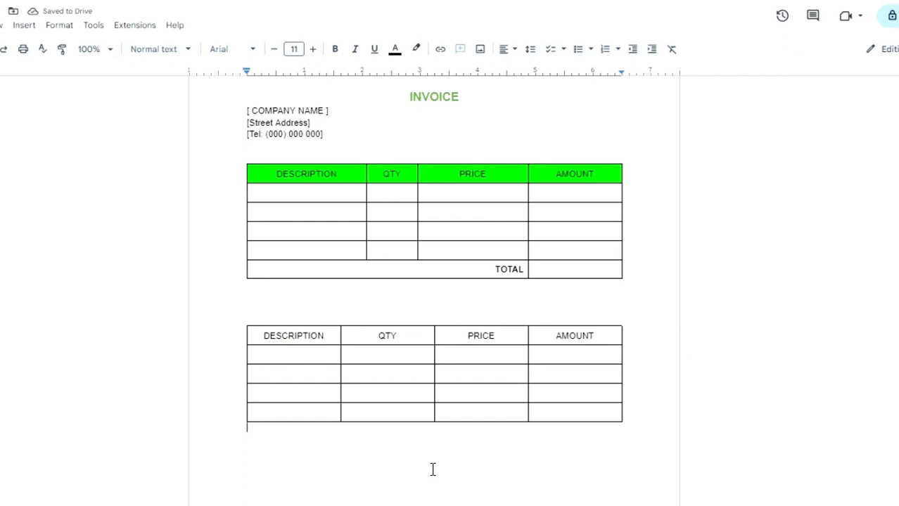
Fill the new table's header row with the bright green background color.
drag(273, 335, 575, 335)
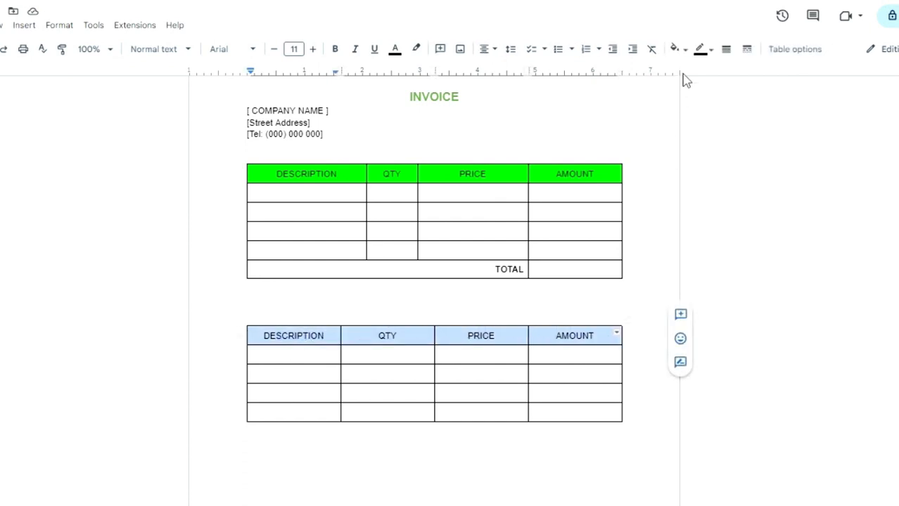
click(679, 55)
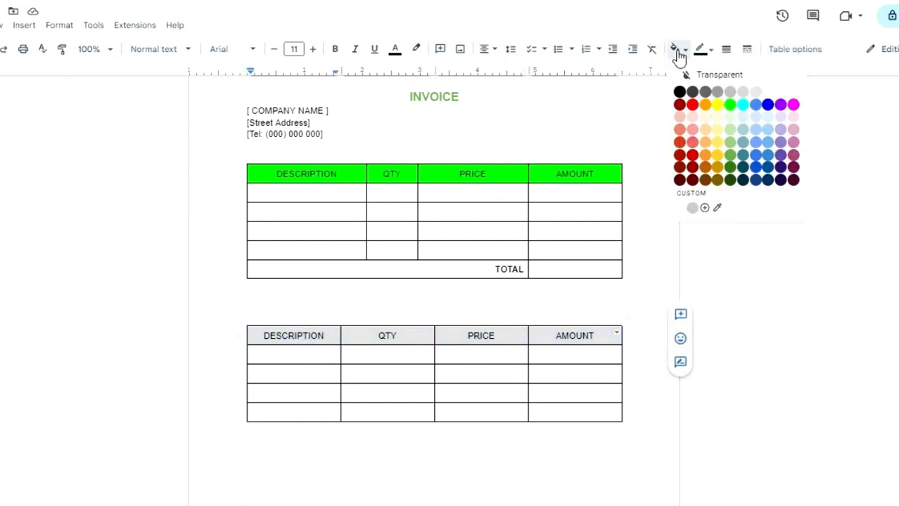
click(729, 105)
click(295, 467)
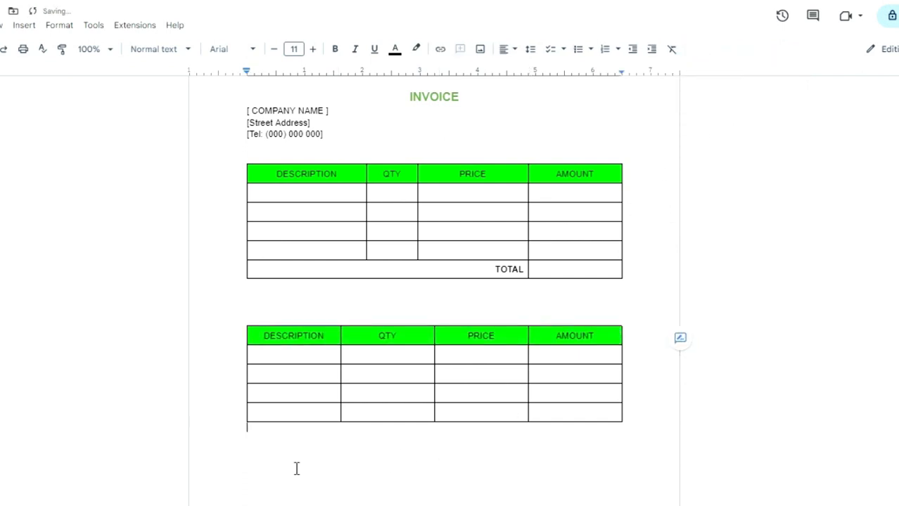
click(380, 273)
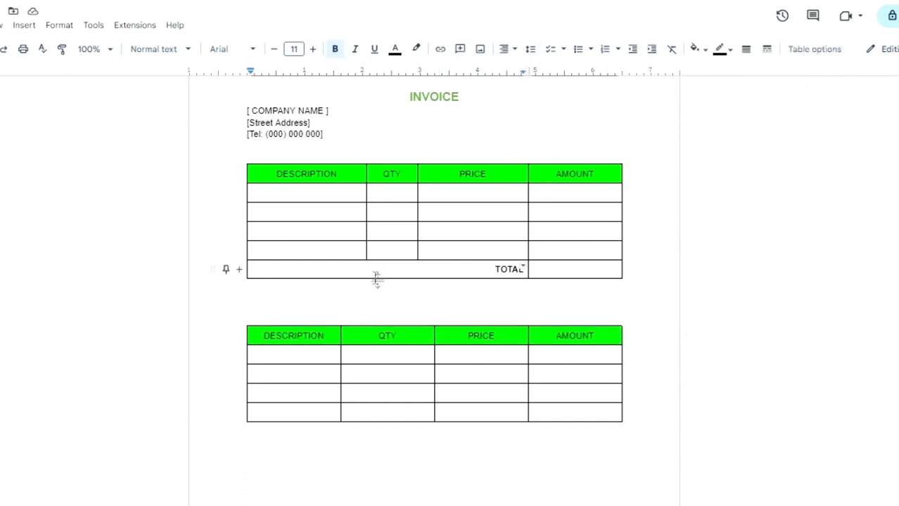
click(348, 441)
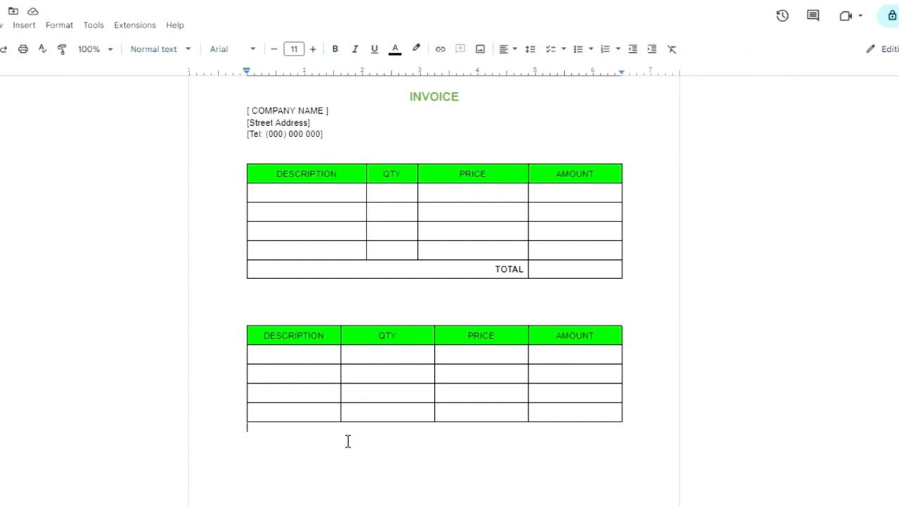
Merge the first three cells in the last row of the new table.
drag(225, 413, 486, 412)
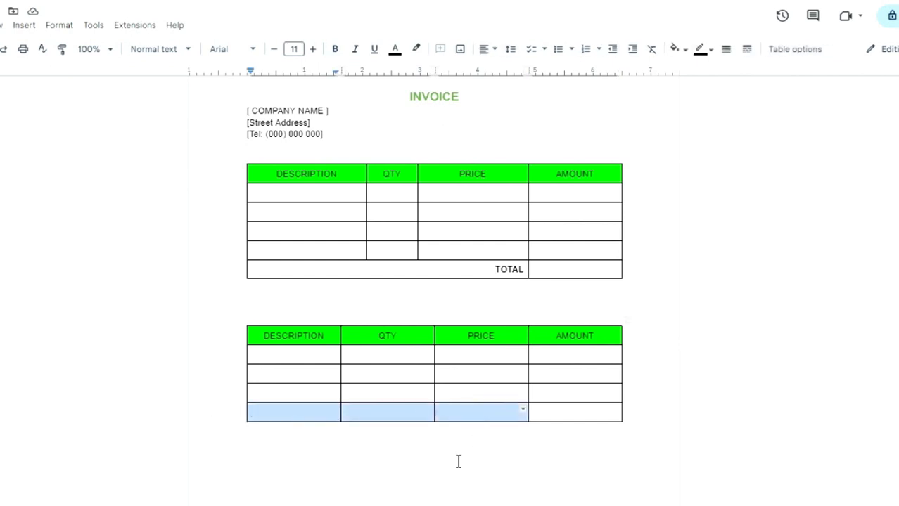
right_click(459, 414)
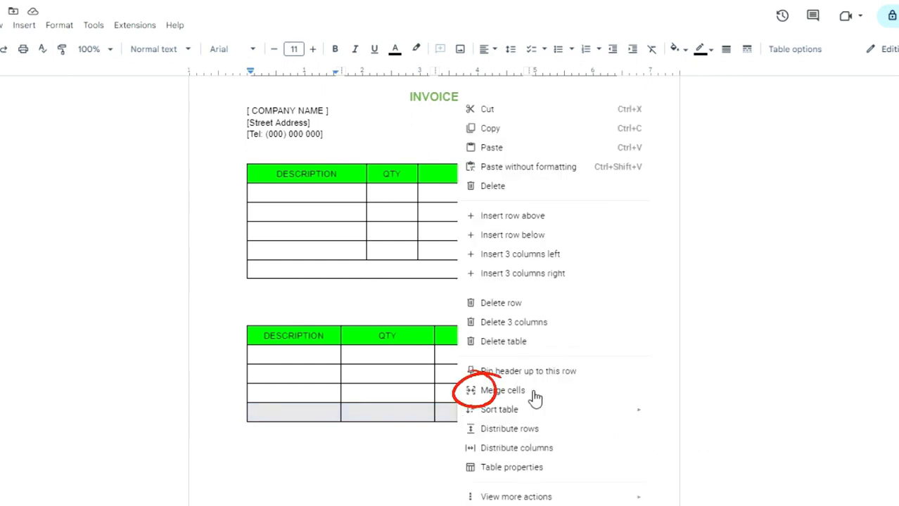
click(502, 390)
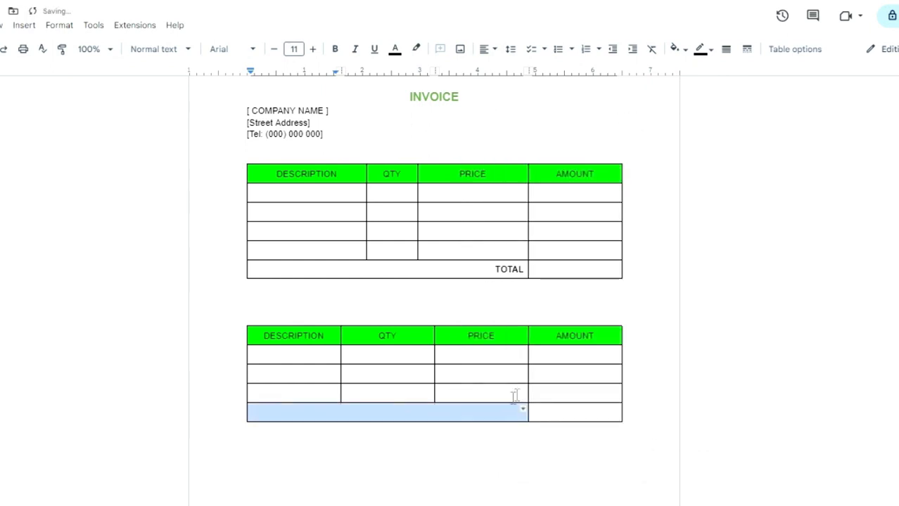
click(398, 444)
Enter TOTAL in the merged cell of the new table's last row and right-align it.
click(508, 412)
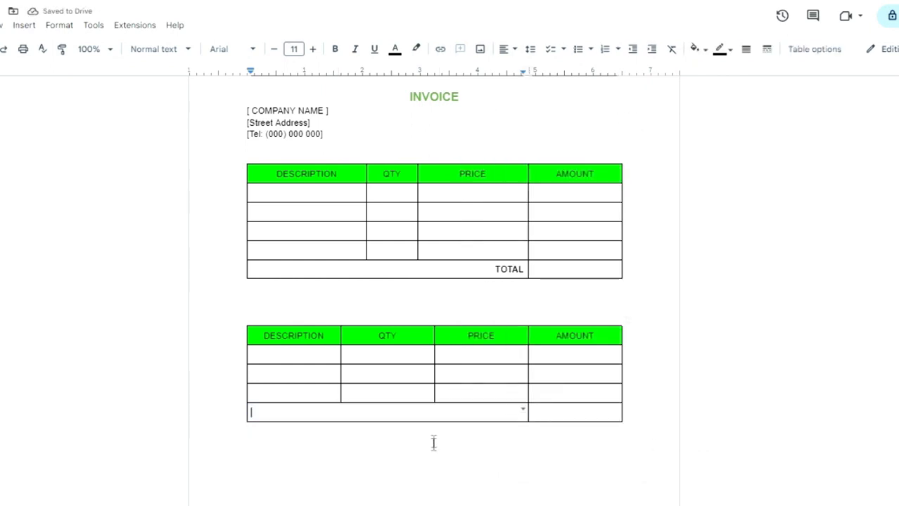
text(TOTAL)
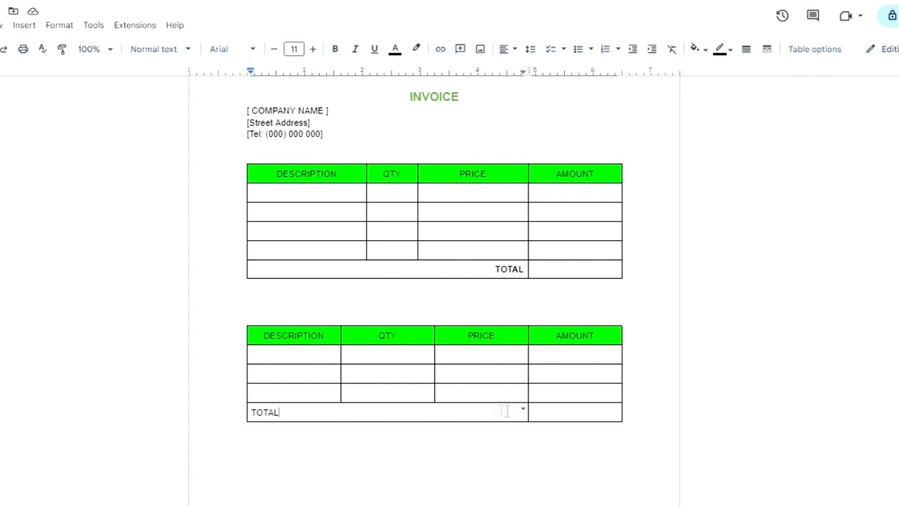
drag(305, 412, 226, 412)
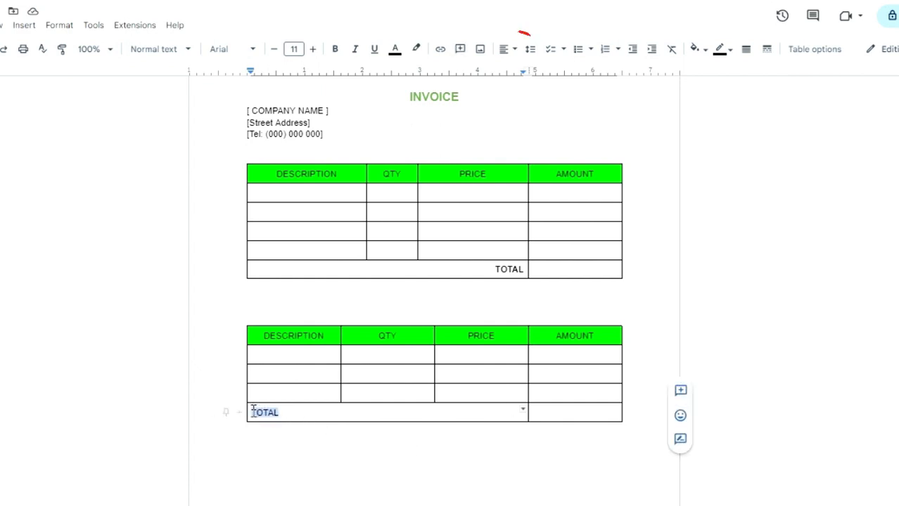
click(509, 50)
click(538, 72)
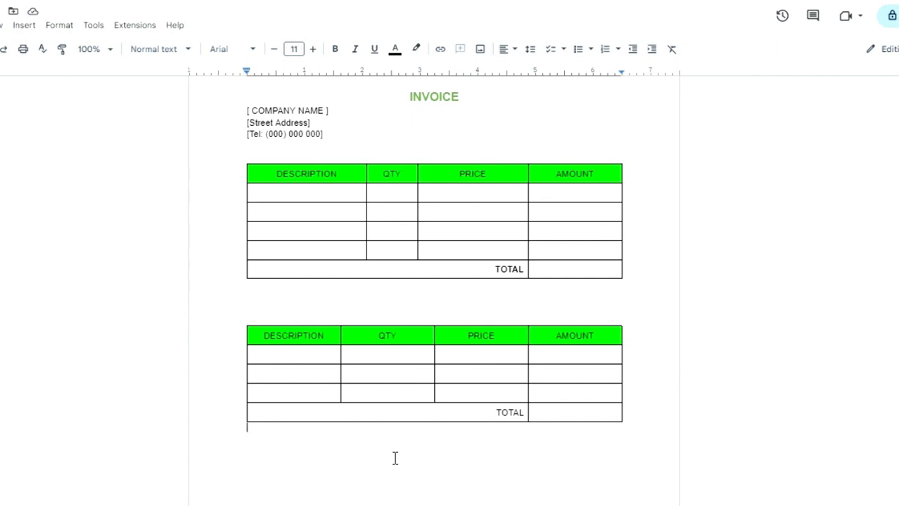
Widen the lower table's DESCRIPTION column, narrow its QTY column, and insert two rows below its second body row.
drag(340, 359, 365, 359)
drag(434, 361, 415, 356)
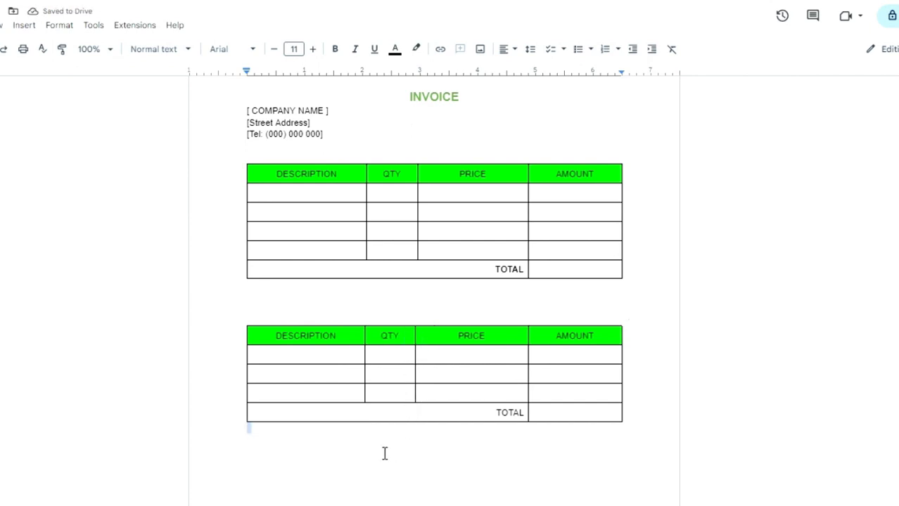
drag(329, 375, 581, 387)
right_click(285, 376)
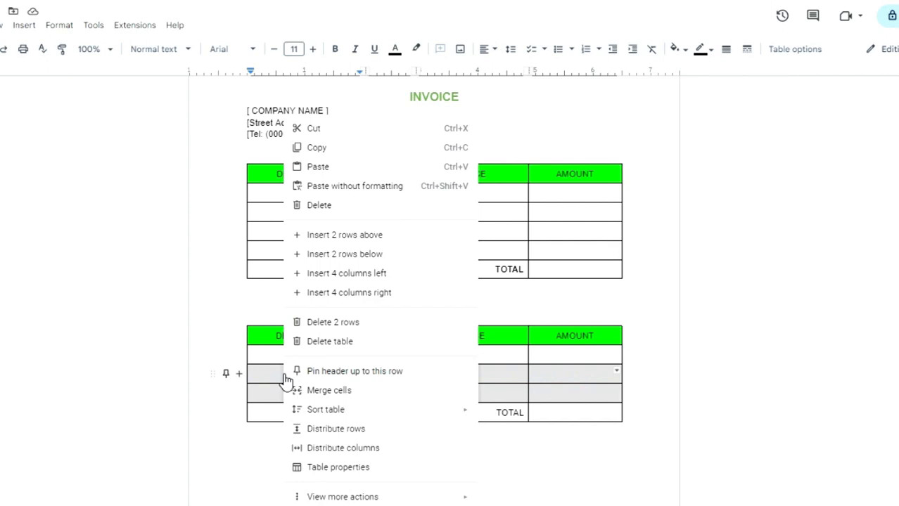
click(344, 254)
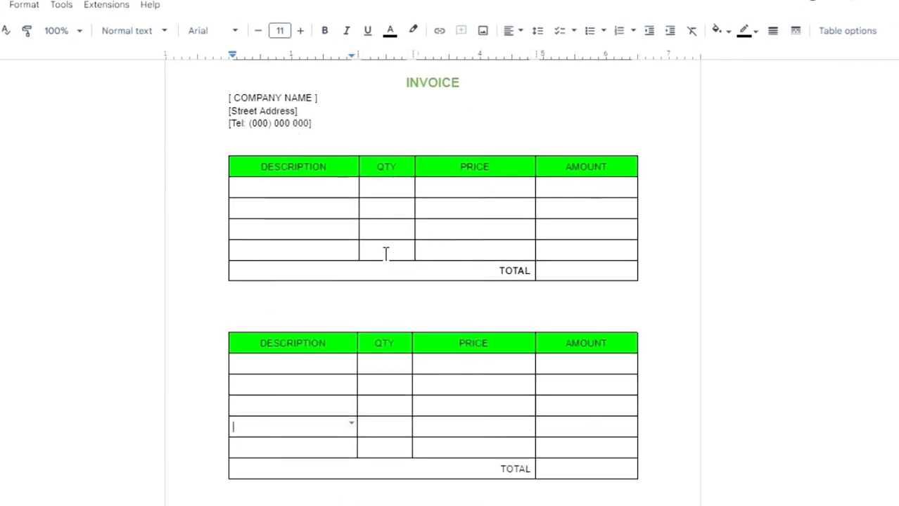
Delete the three empty rows directly above the TOTAL row in the lower table.
click(261, 405)
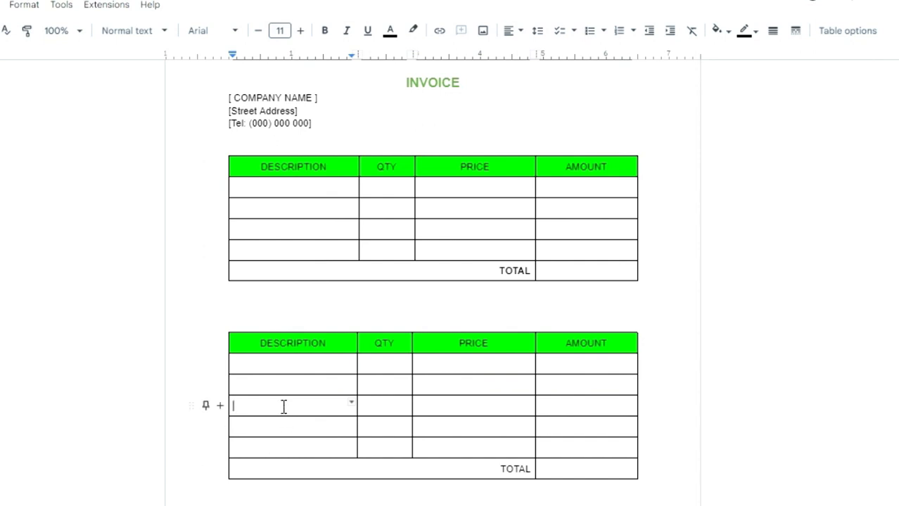
drag(283, 408, 585, 443)
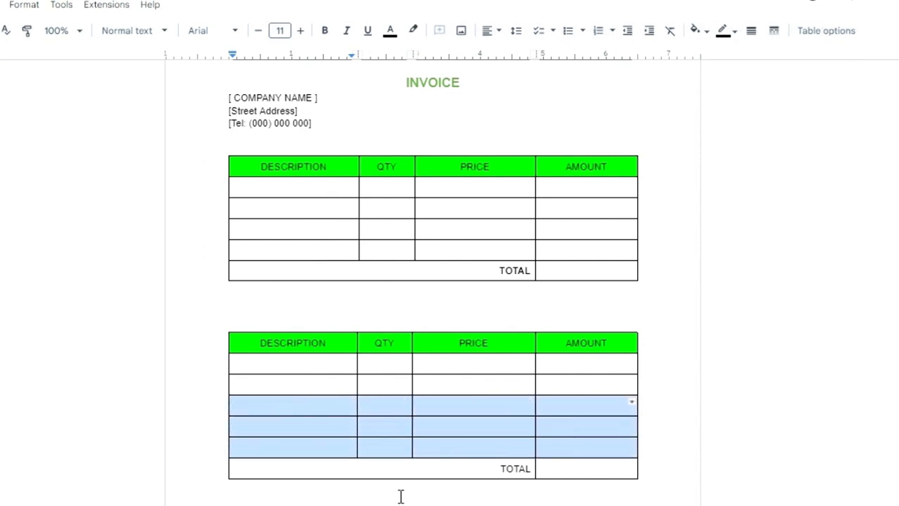
right_click(317, 410)
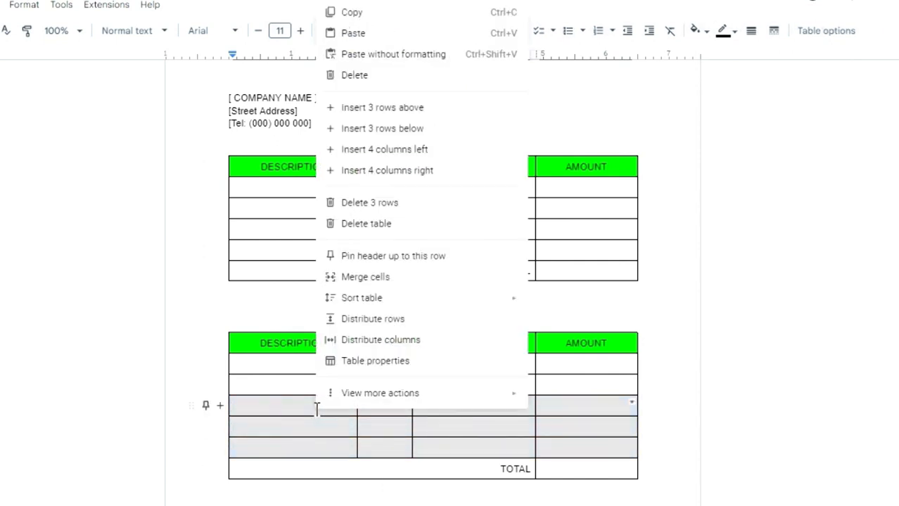
click(426, 204)
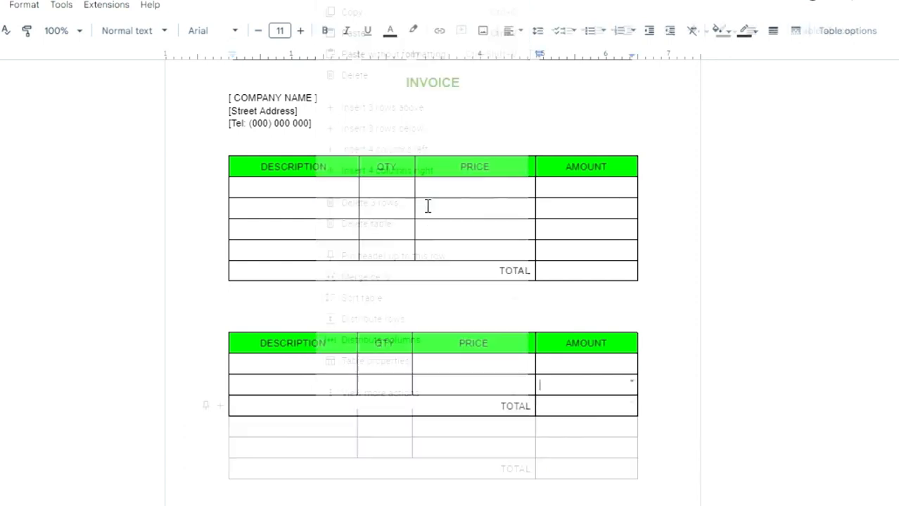
Delete the entire upper invoice table.
click(308, 164)
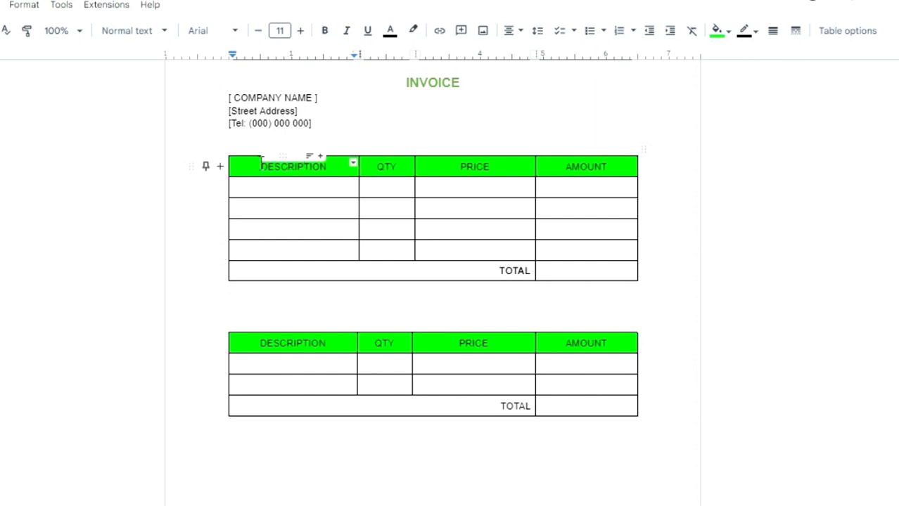
drag(258, 165, 598, 265)
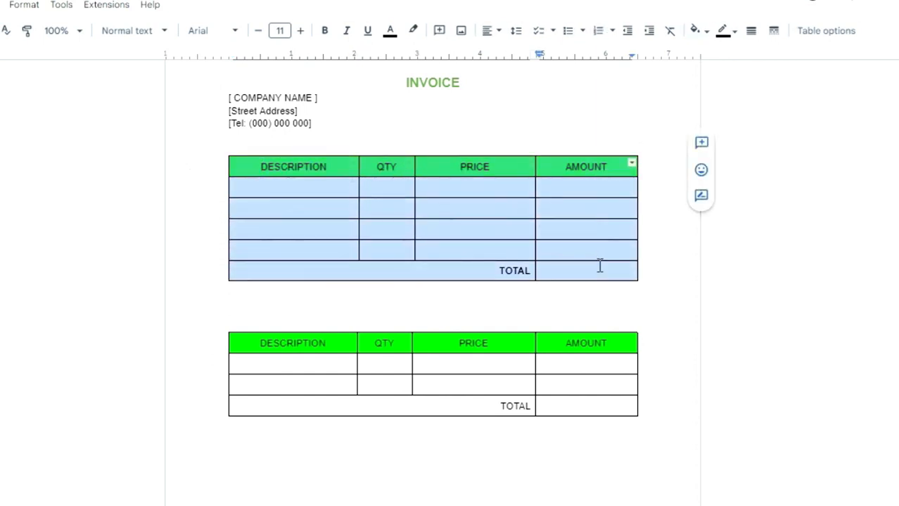
right_click(337, 170)
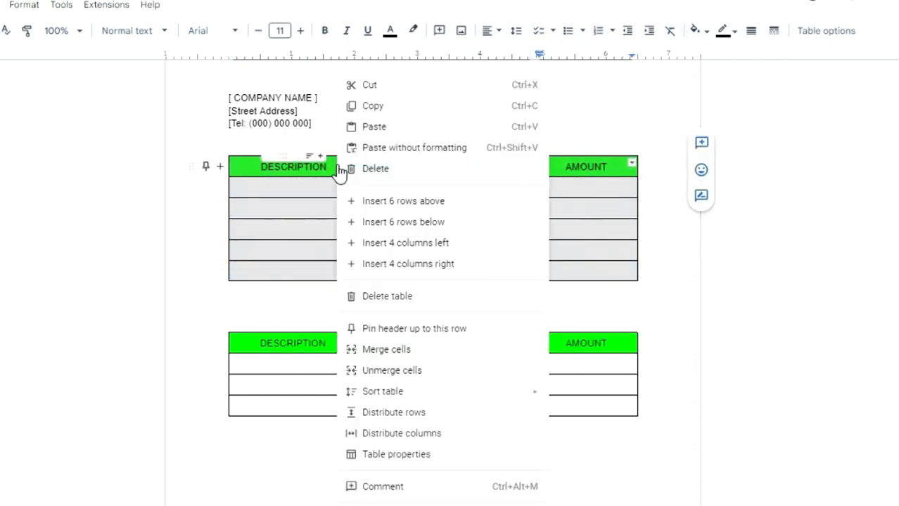
click(442, 299)
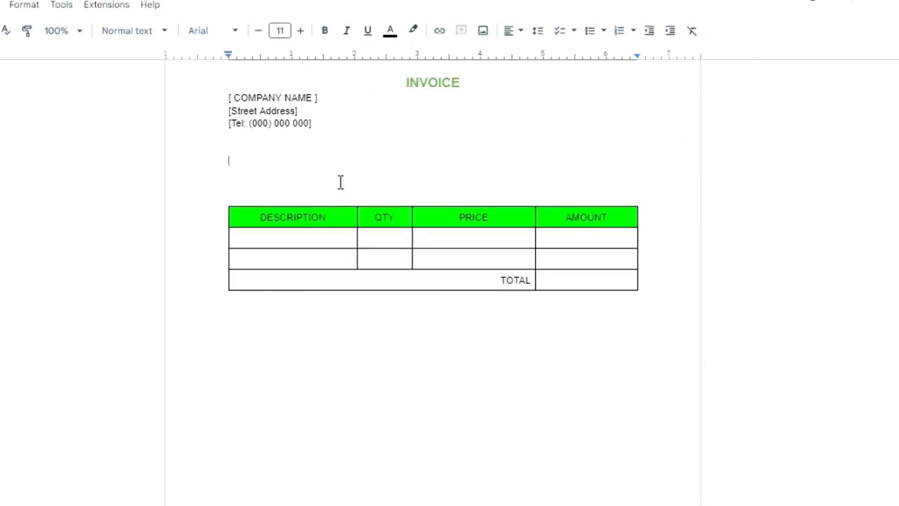
Remove the surplus blank lines above the remaining invoice table so it moves up toward the company details.
key(Delete)
key(Delete)
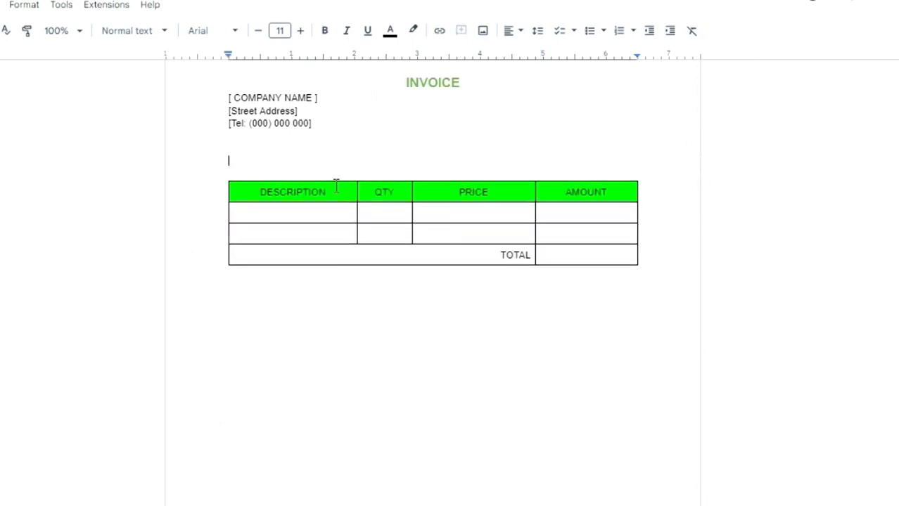
key(Delete)
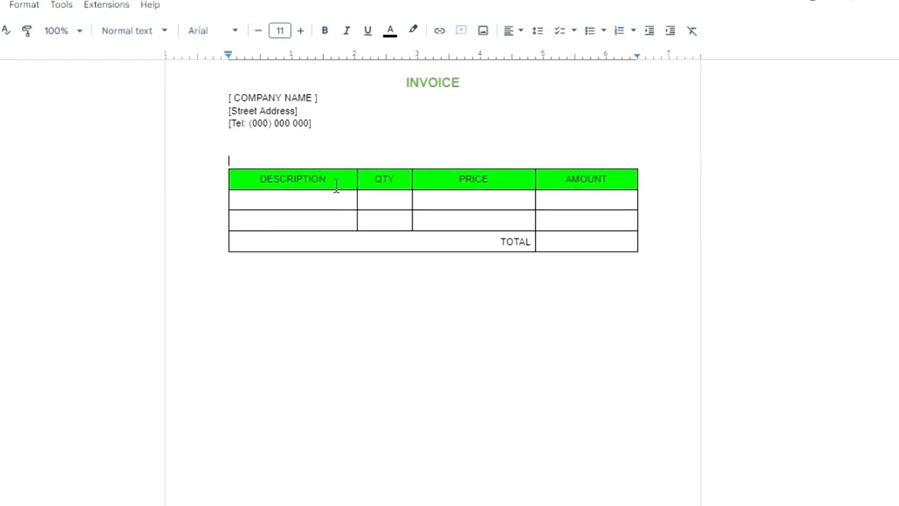
click(293, 223)
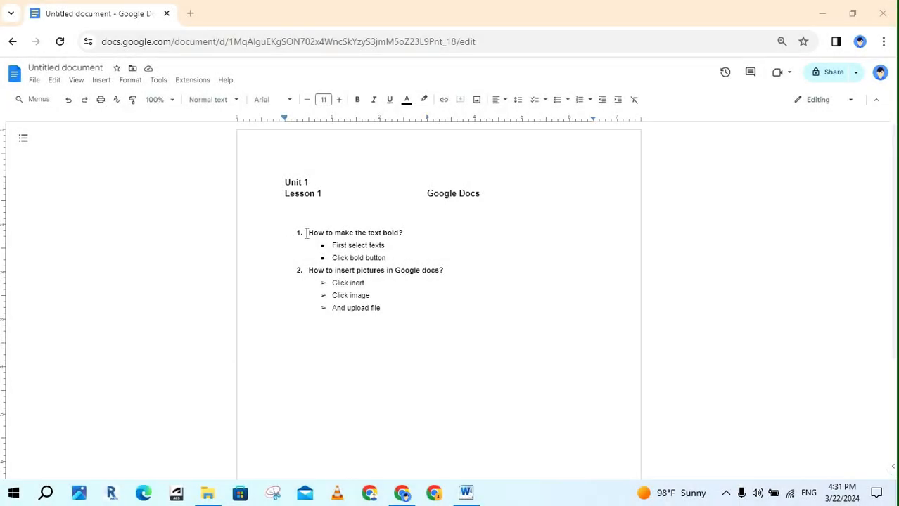
Below the sample list, enter its seven lines without list formatting, from "How to make the text bold?" to "And upload file", with both questions bold.
drag(307, 232, 402, 311)
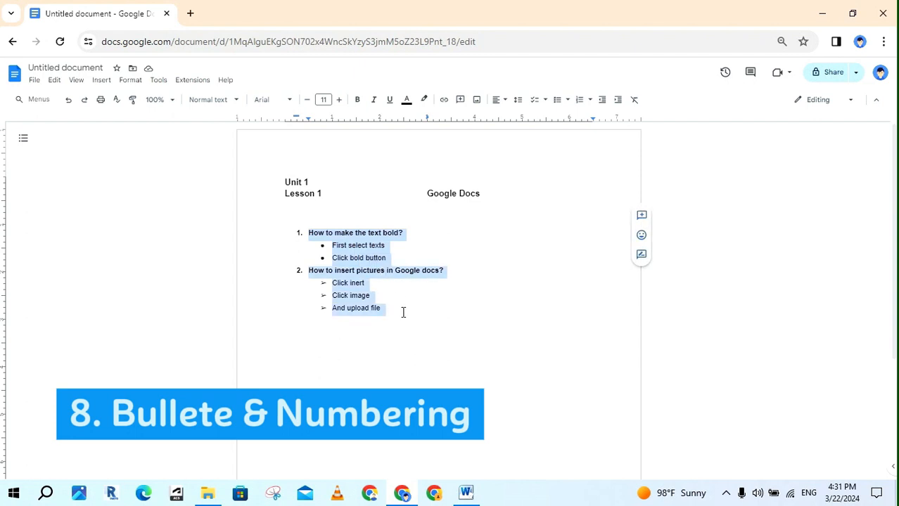
click(275, 358)
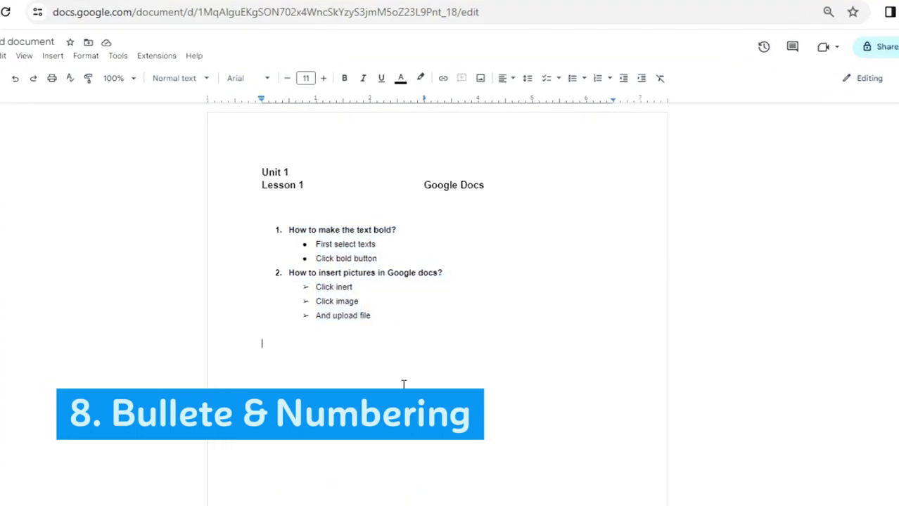
text(Ho)
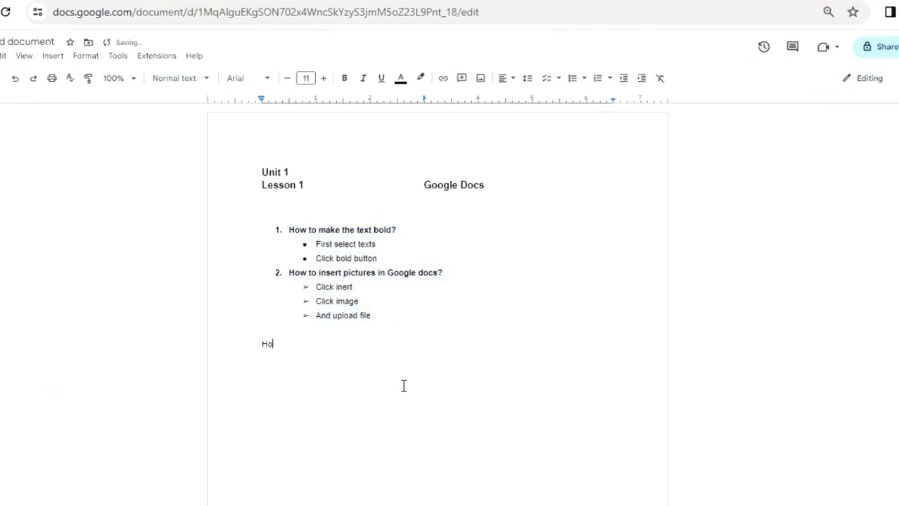
text(w to make the text bold?)
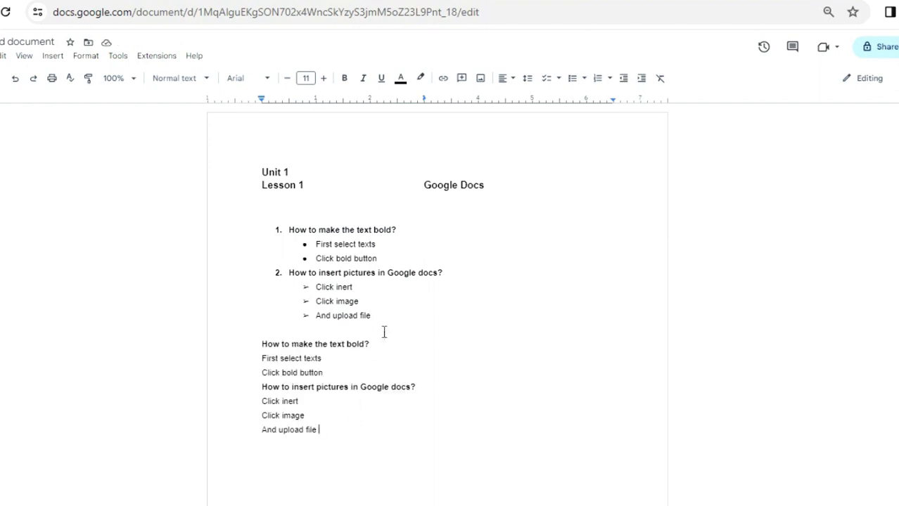
Apply the 1., a., i. numbered list style to the new "How to make the text bold?" line.
drag(369, 344, 259, 343)
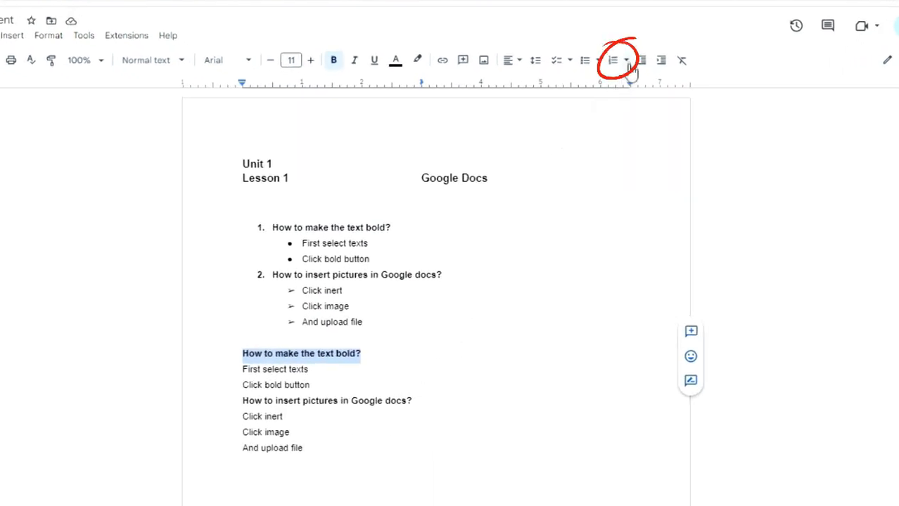
click(626, 62)
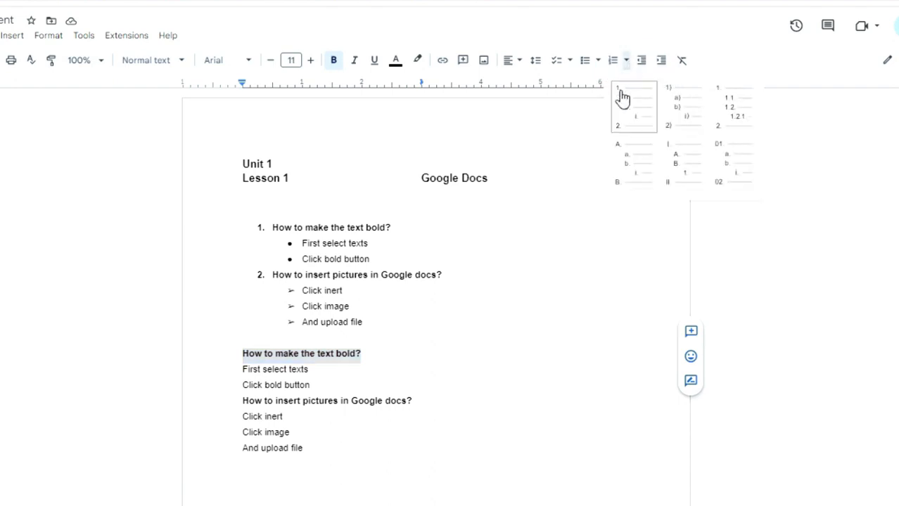
click(622, 98)
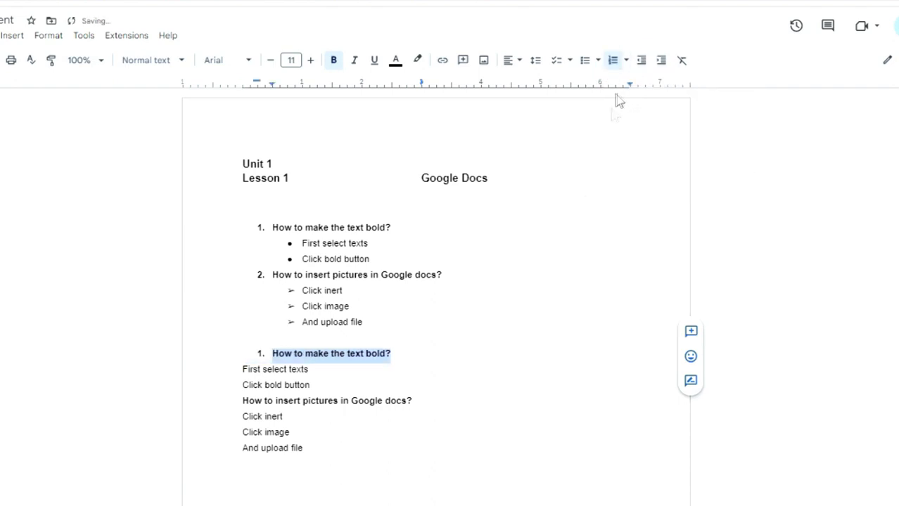
click(371, 450)
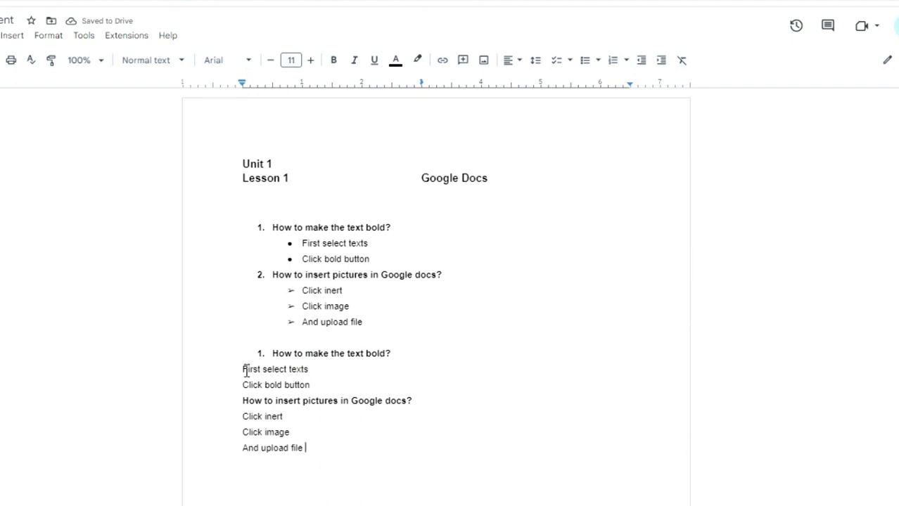
Format "First select texts" and "Click bold button" as a round-bulleted list and increase its indent one level.
drag(243, 371, 310, 384)
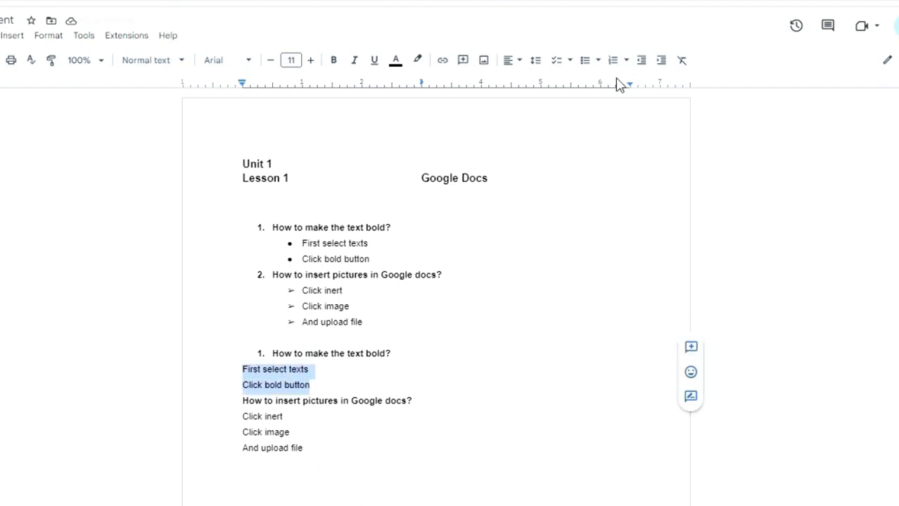
click(600, 62)
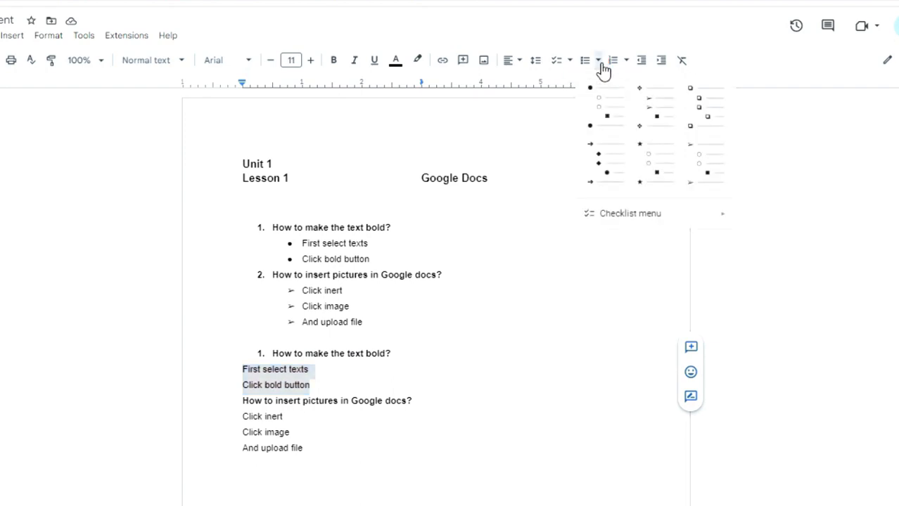
click(596, 113)
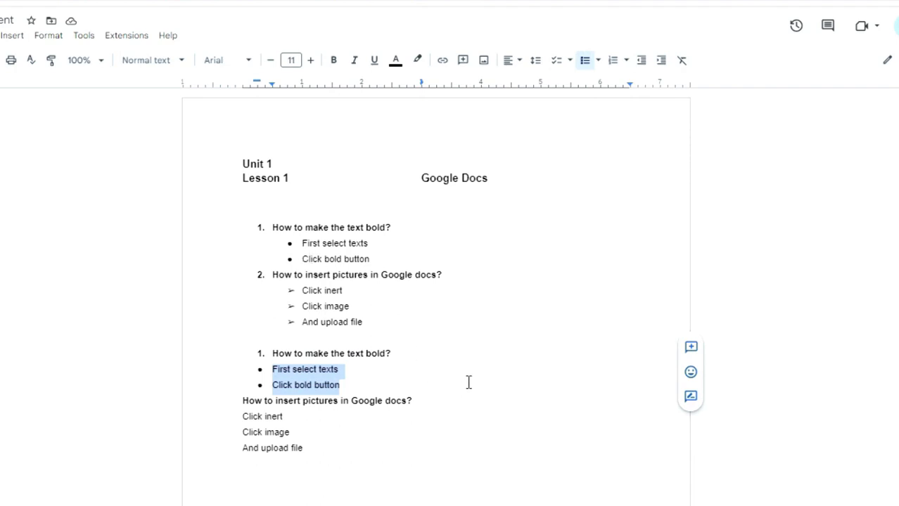
click(661, 62)
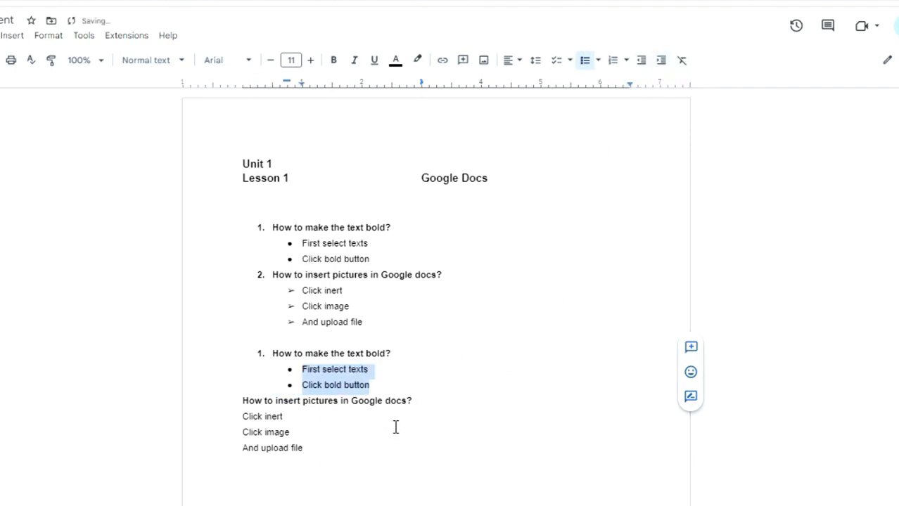
click(375, 450)
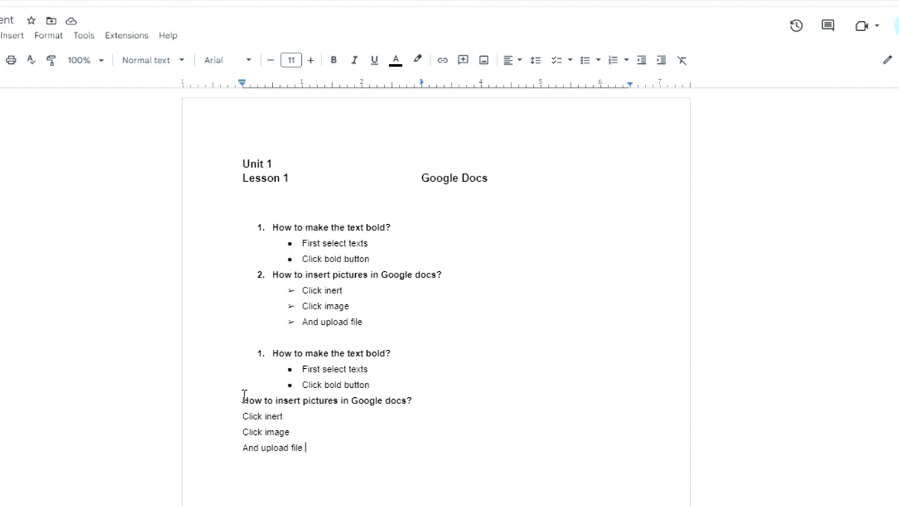
Apply the 1., a., i. numbered list style to the bold "How to insert pictures in Google docs?" line.
drag(243, 400, 419, 400)
key(ctrl+b)
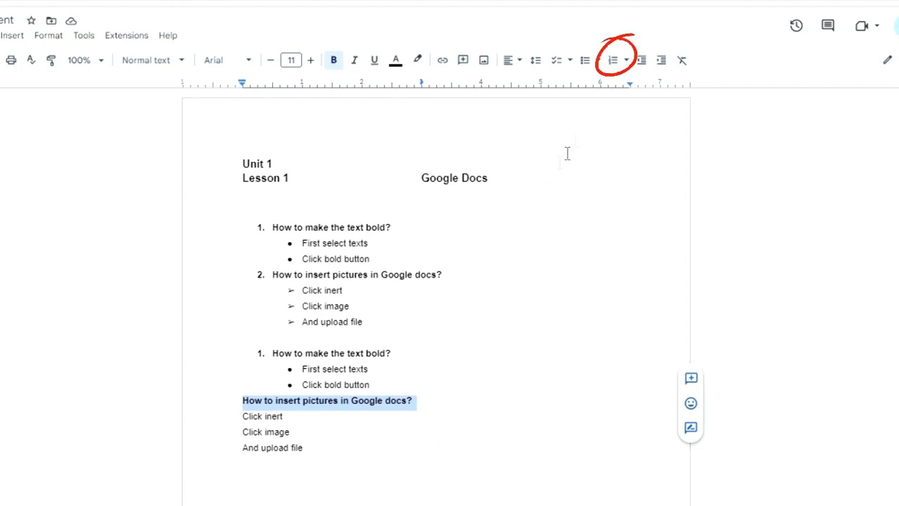
click(625, 61)
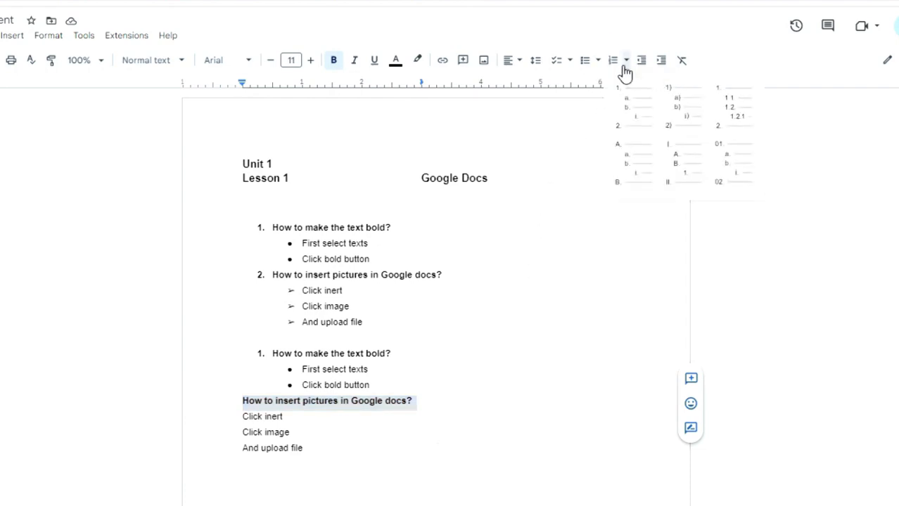
click(635, 109)
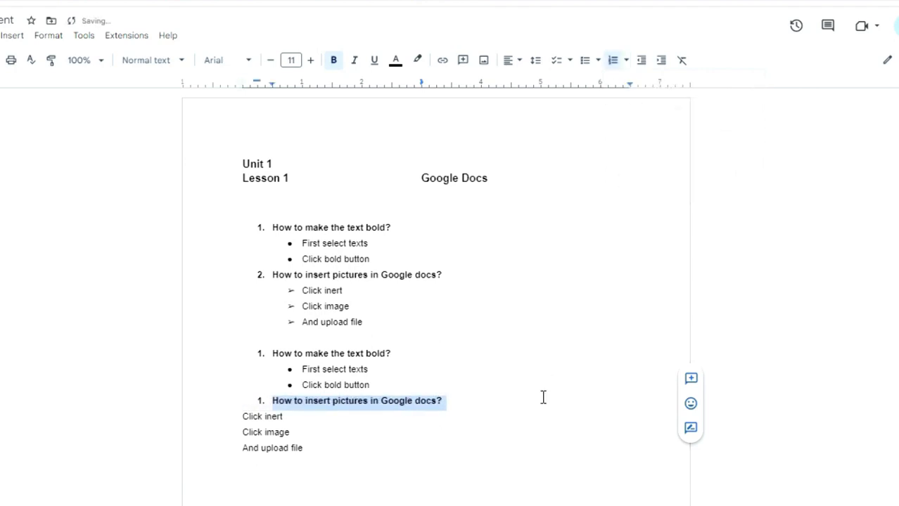
click(476, 408)
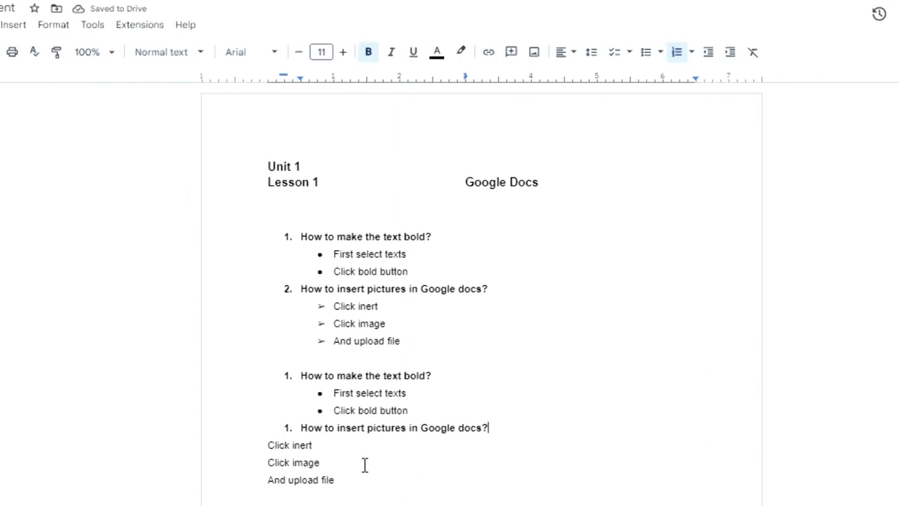
Make the number of "How to insert pictures in Google docs?" continue the previous numbering.
click(288, 429)
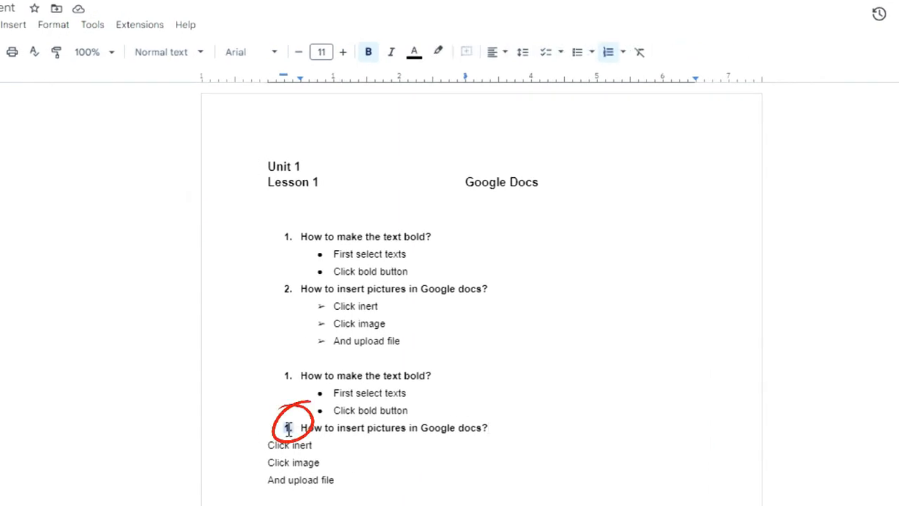
right_click(288, 429)
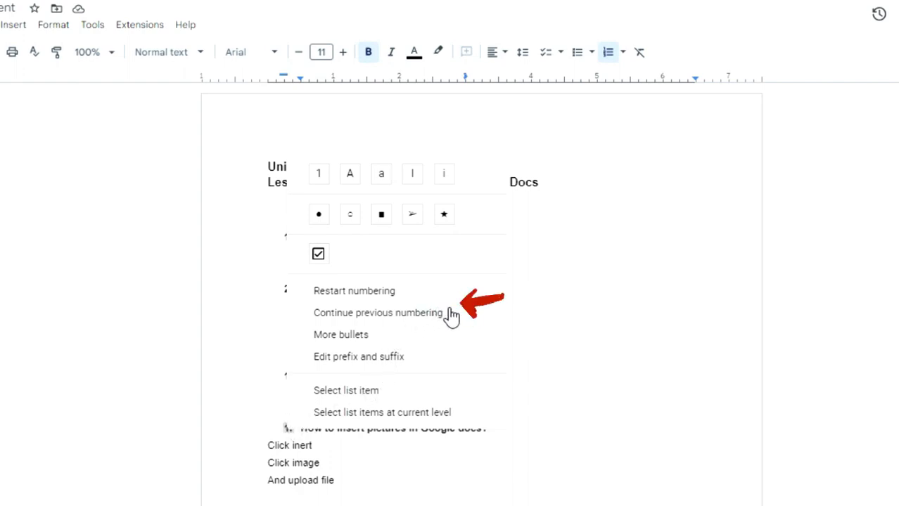
click(450, 312)
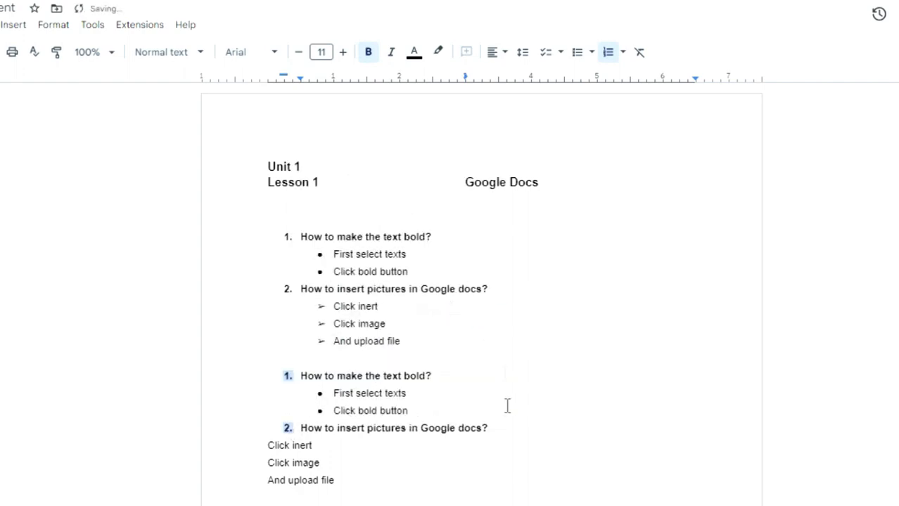
click(368, 479)
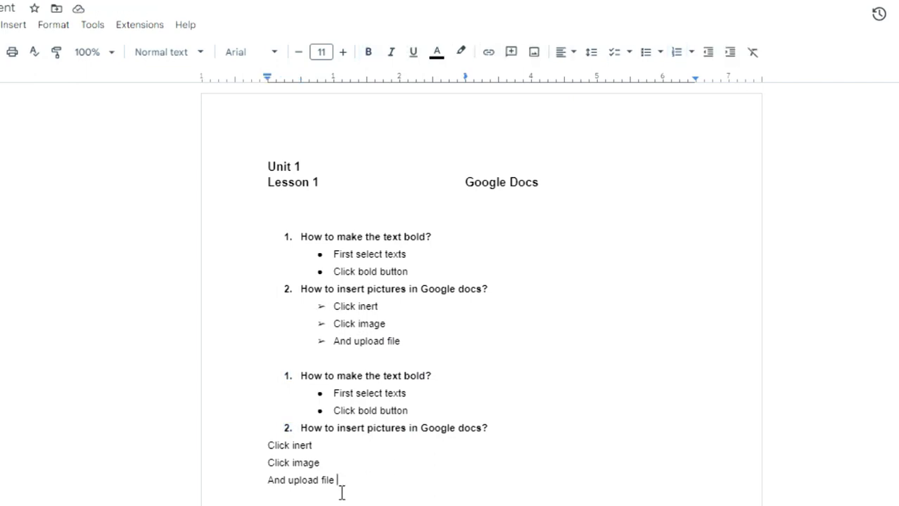
Format "Click inert", "Click image" and "And upload file" at the document's end as a round-bulleted list and increase its indent one level.
drag(346, 481, 272, 453)
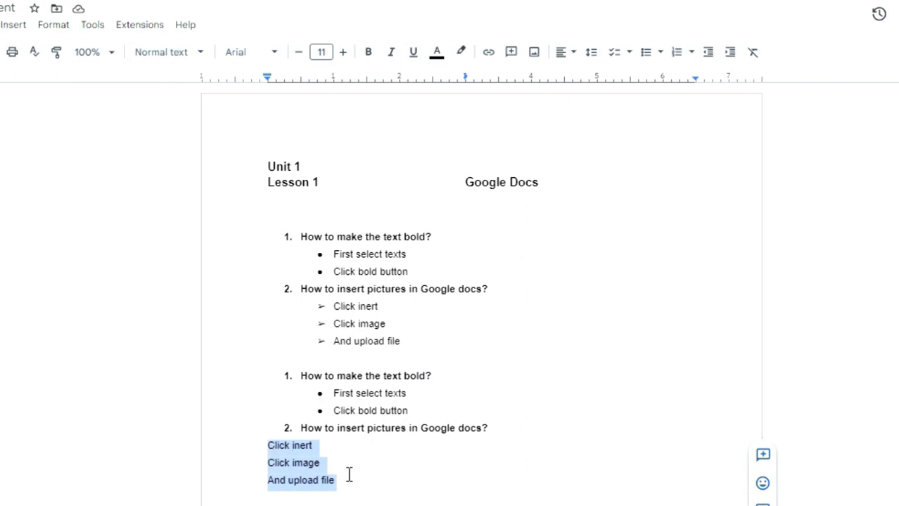
click(662, 55)
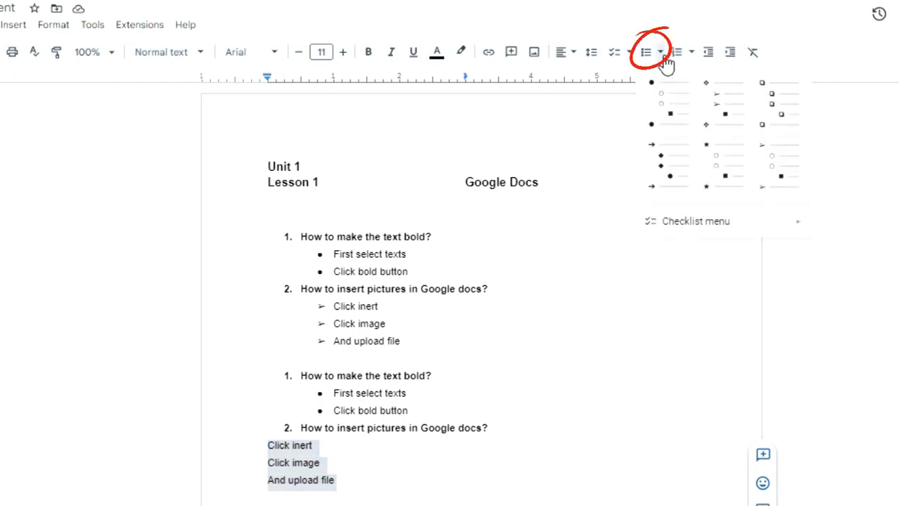
click(666, 103)
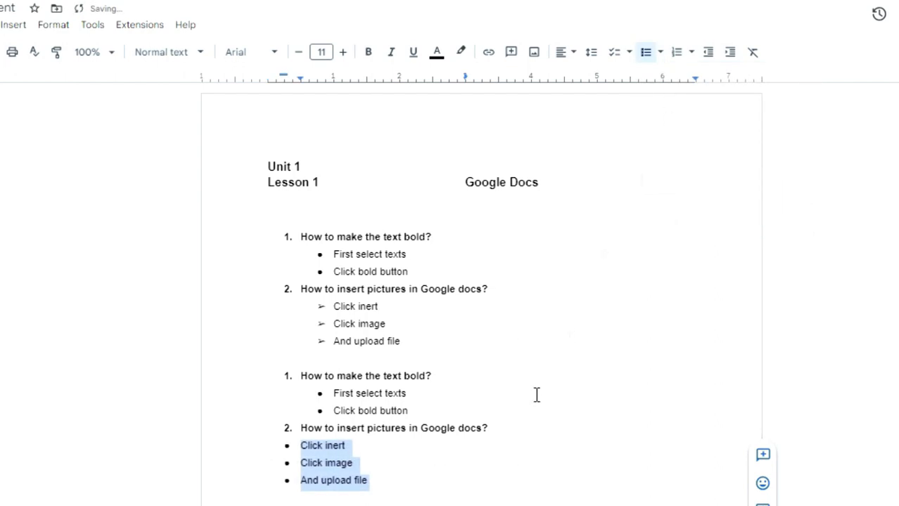
click(730, 52)
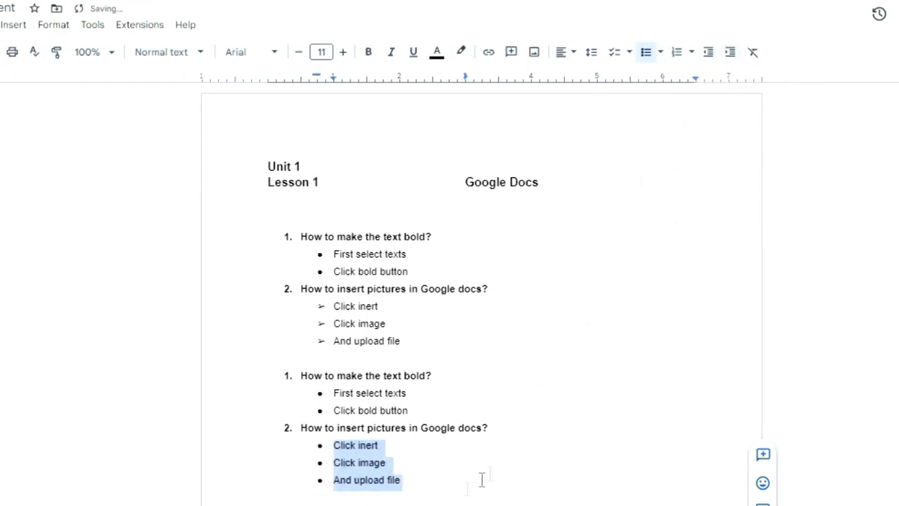
click(457, 485)
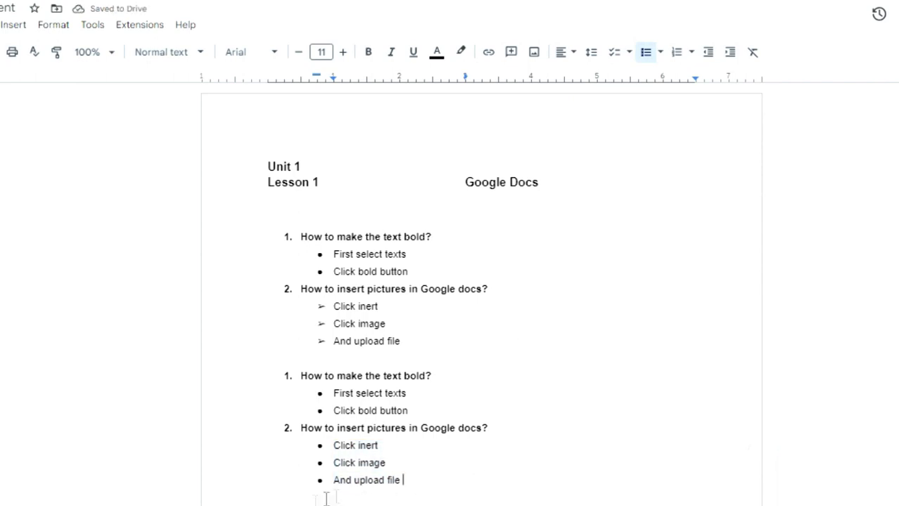
Change the round bullets of the "Click inert", "Click image" and "And upload file" items to the arrowhead bullet style.
click(320, 447)
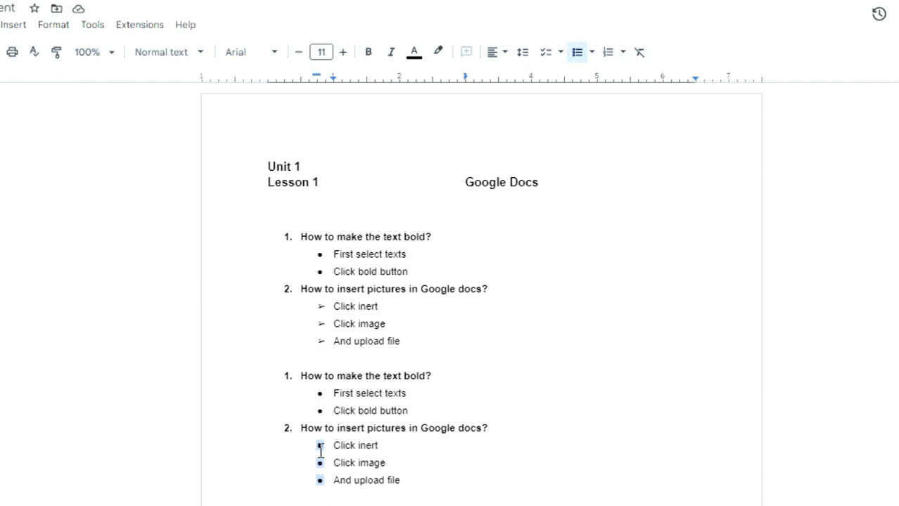
right_click(320, 447)
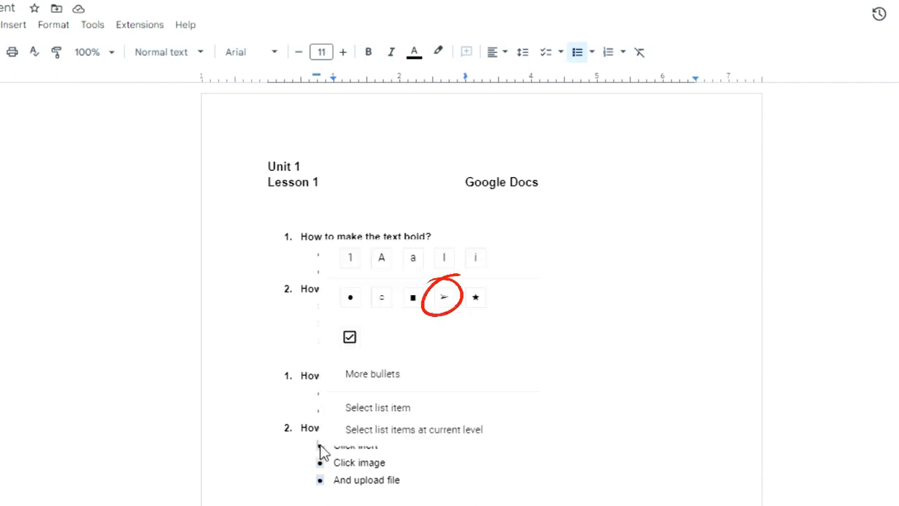
click(445, 301)
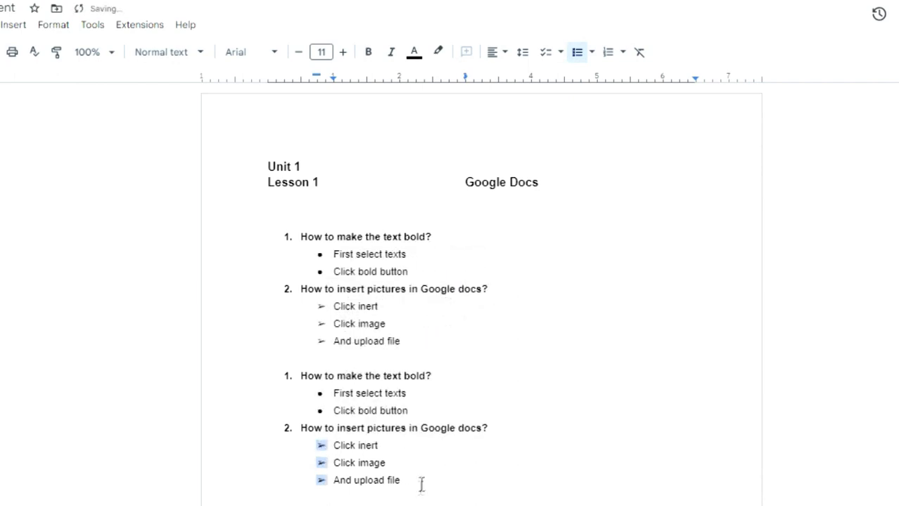
click(421, 484)
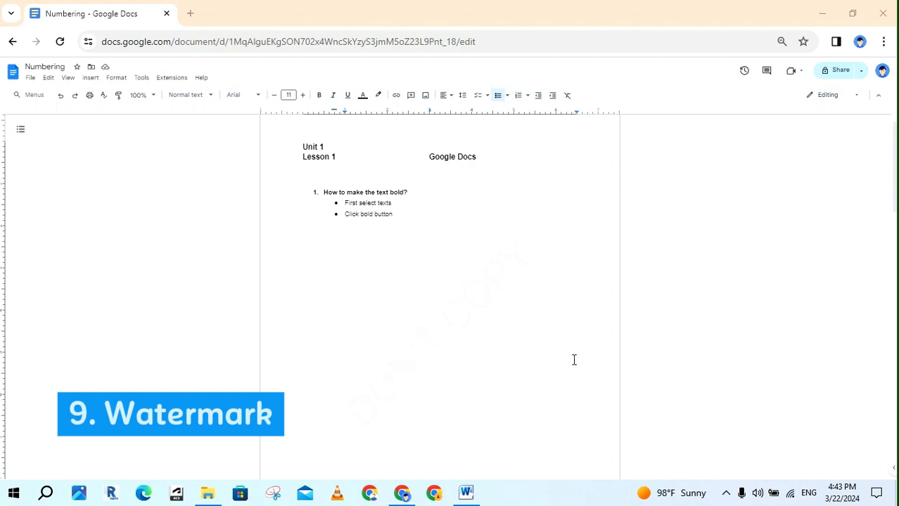
Start a text watermark for the document and enter "DON'T COPY" as its text.
scroll(573, 360, down, 10)
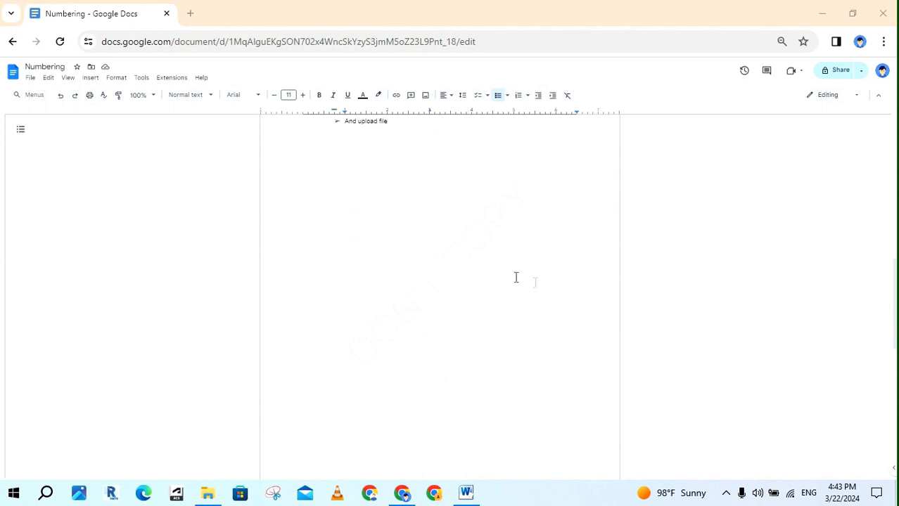
scroll(414, 350, down, 10)
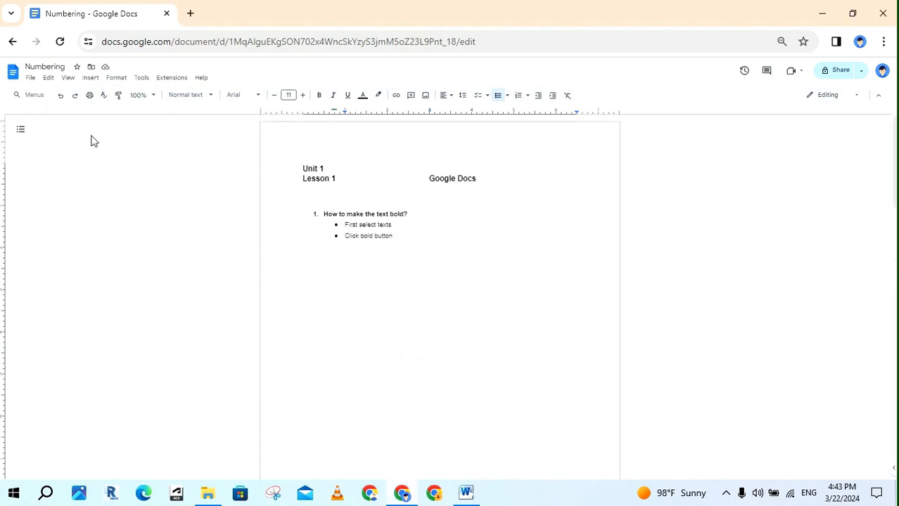
click(90, 78)
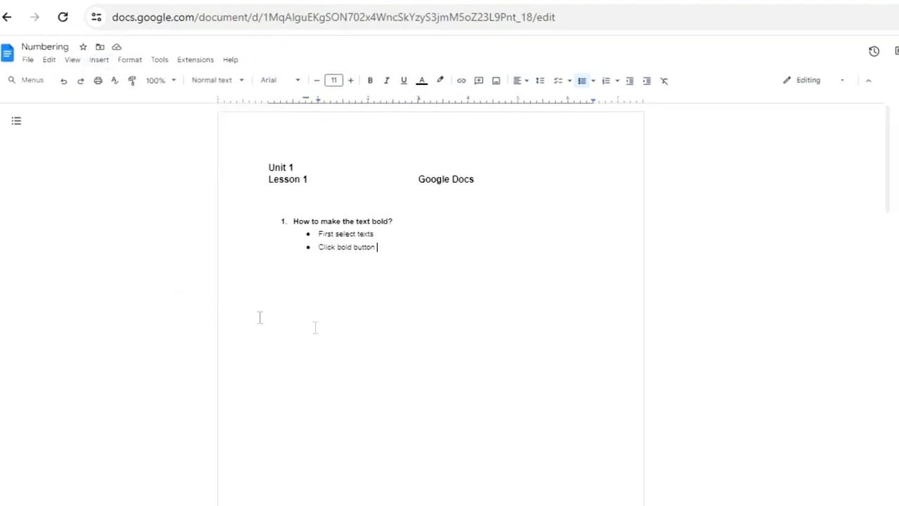
click(858, 127)
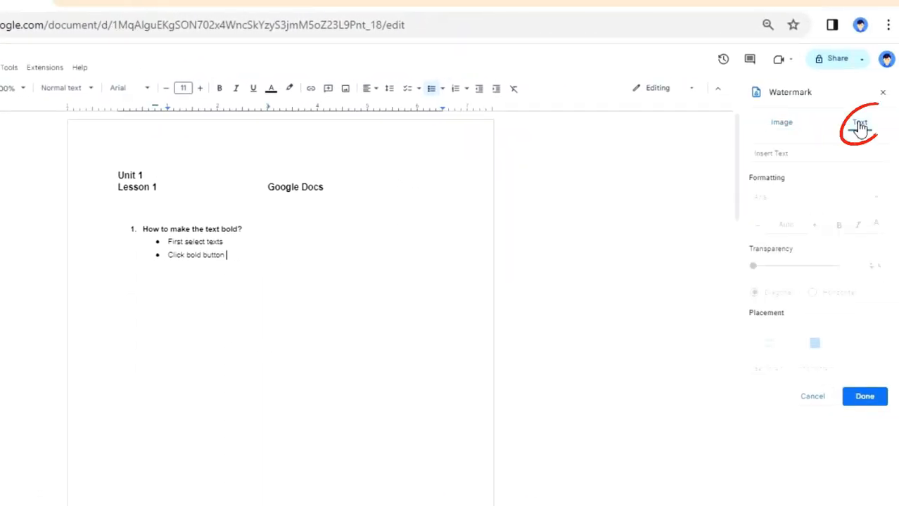
click(780, 153)
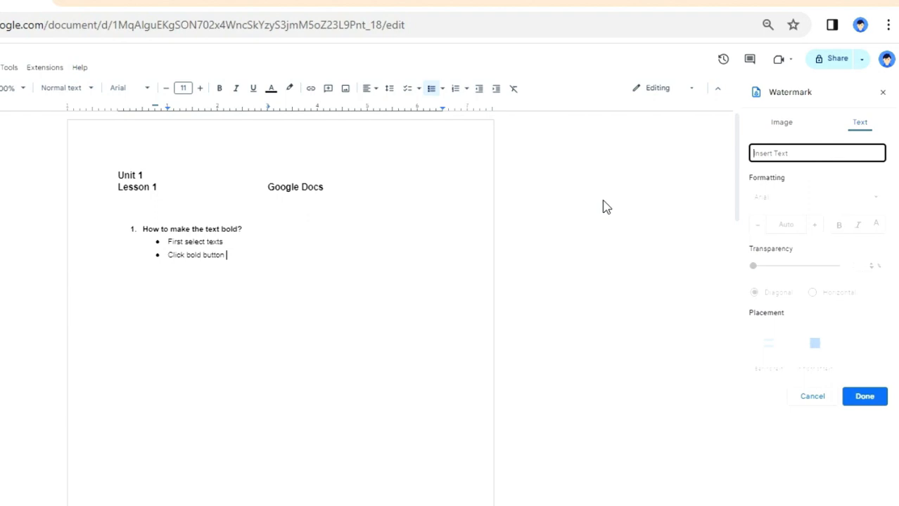
text(DON'T COPY)
Set the watermark font to Courier New with diagonal orientation, apply it, and check the document's pages.
click(876, 197)
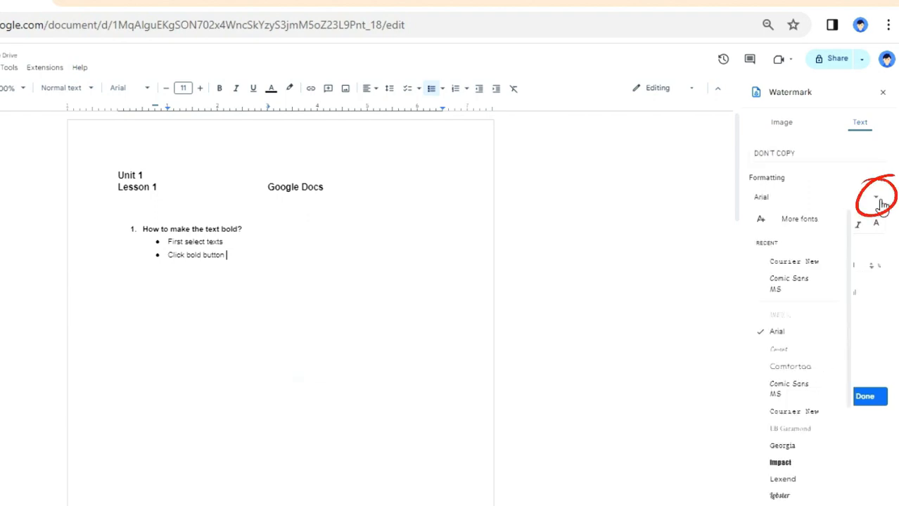
click(809, 265)
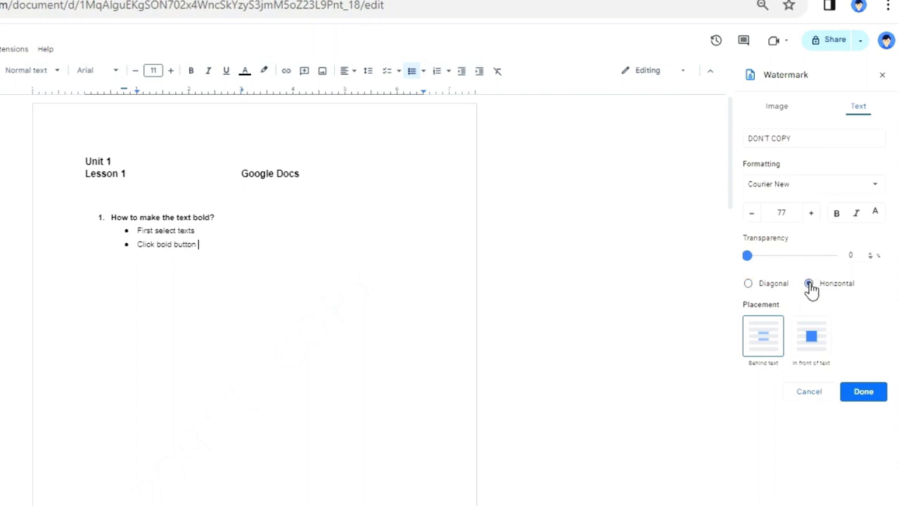
click(747, 287)
click(869, 394)
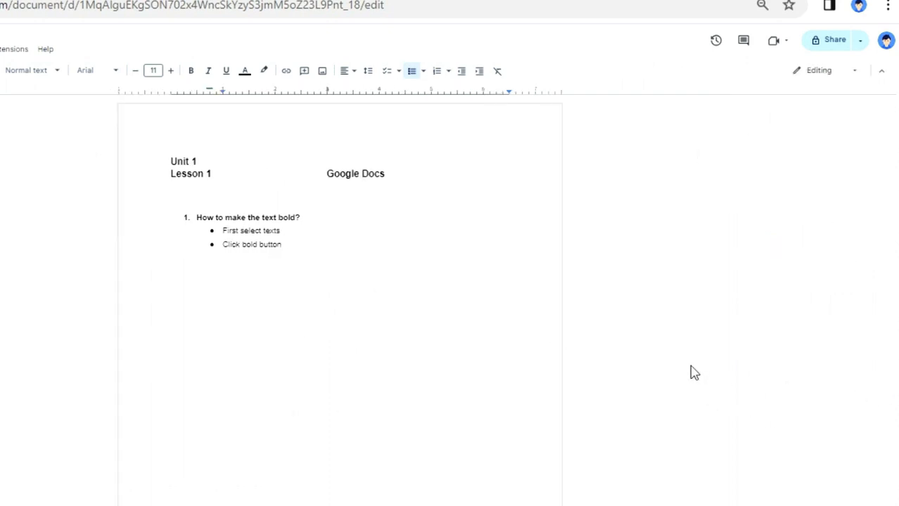
scroll(681, 356, down, 10)
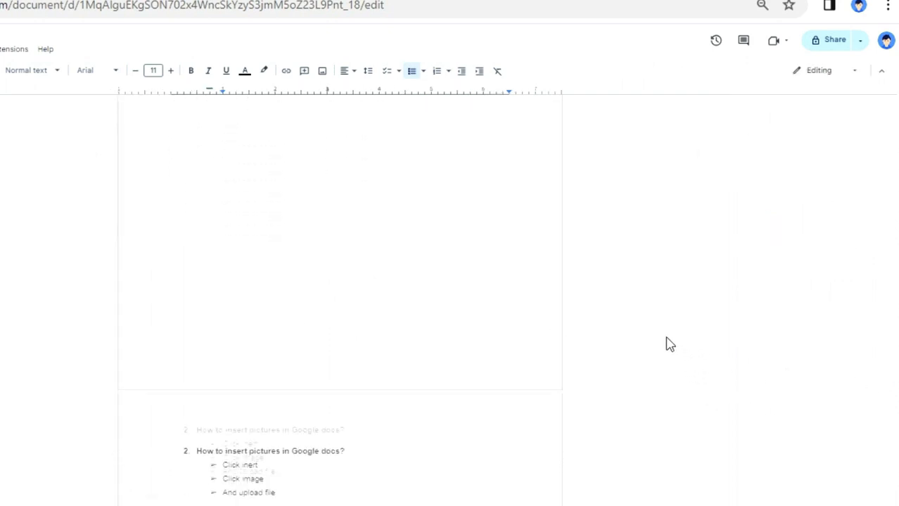
scroll(668, 345, down, 6)
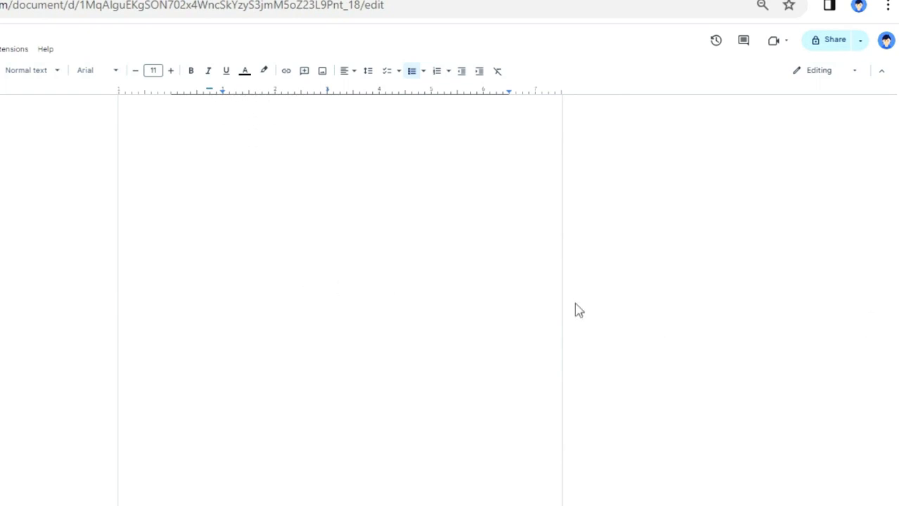
scroll(586, 305, down, 6)
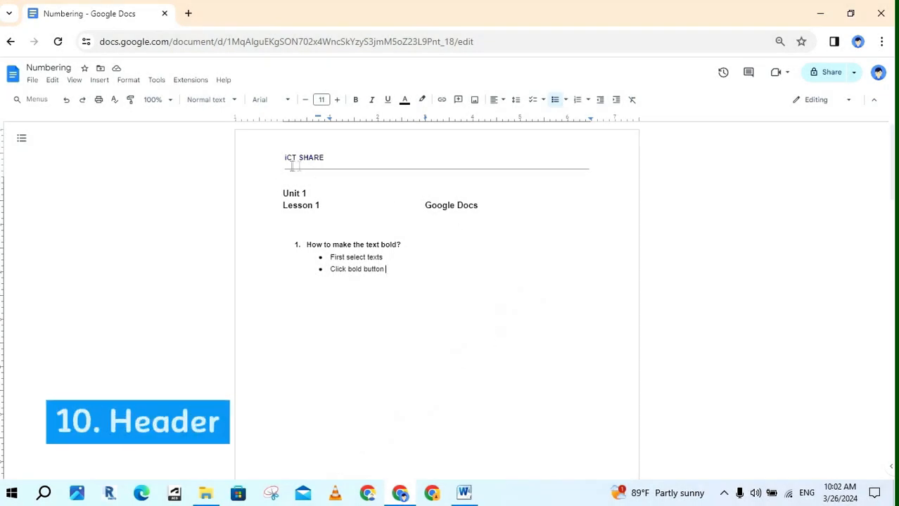
Add a header to the document with the text "iCT SHARE".
scroll(501, 268, down, 8)
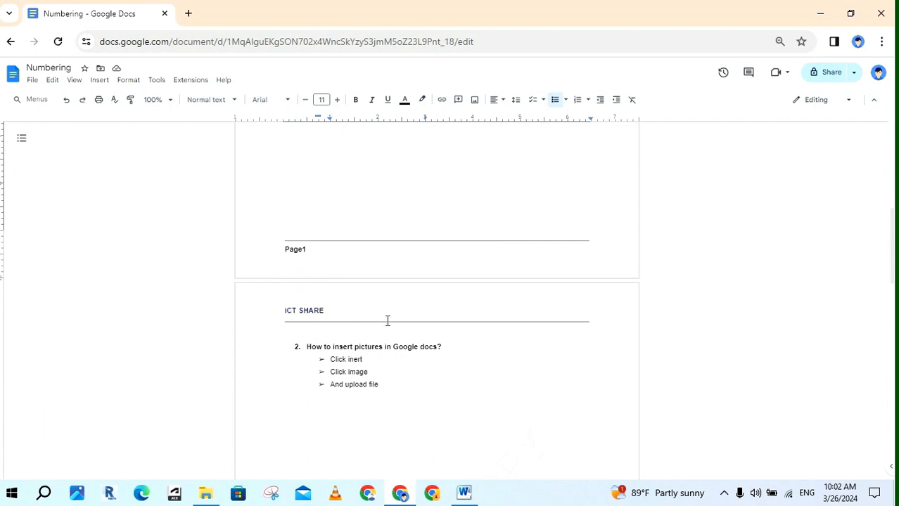
scroll(429, 340, up, 8)
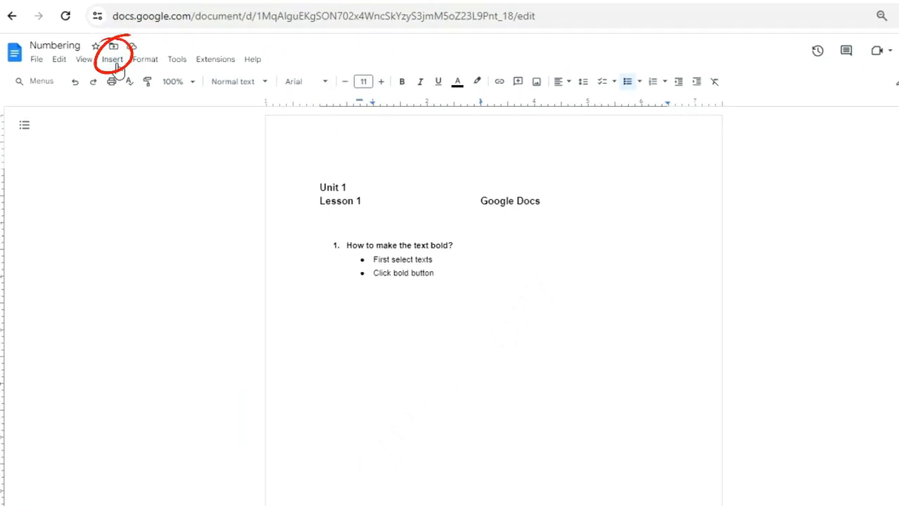
click(114, 60)
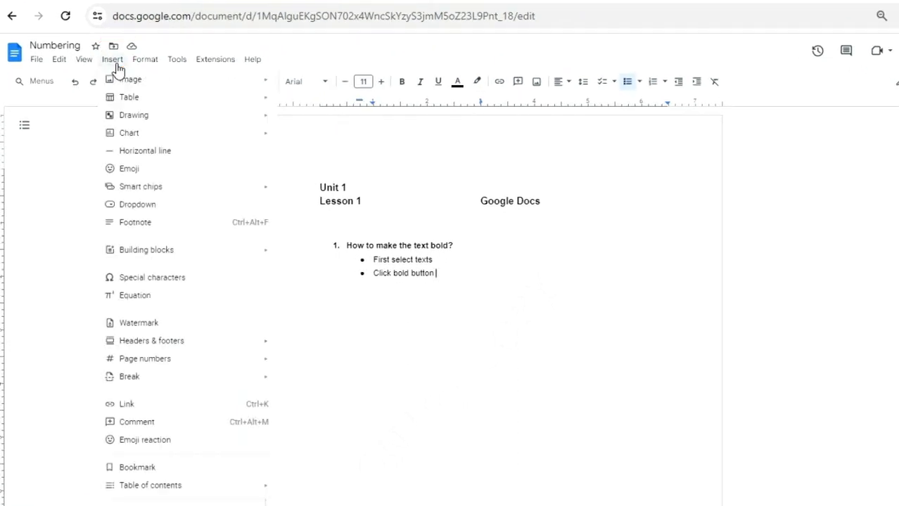
mouse_move(232, 343)
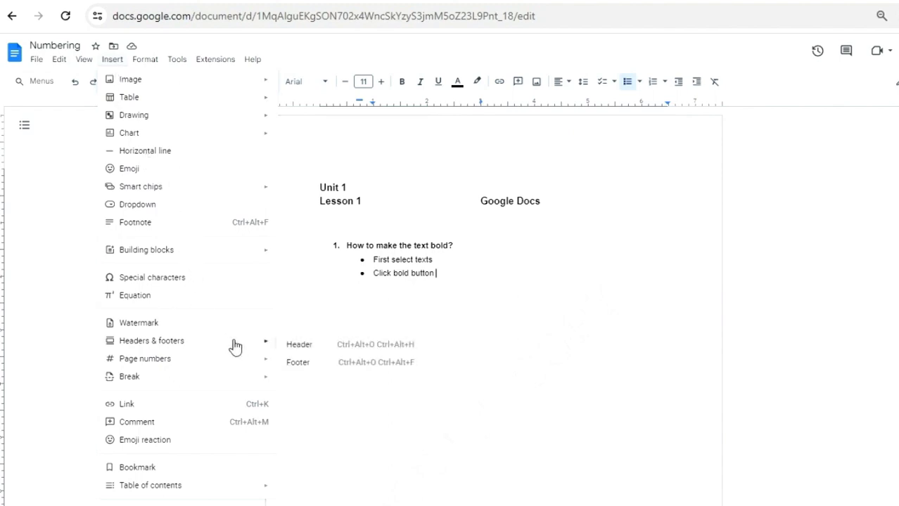
click(331, 348)
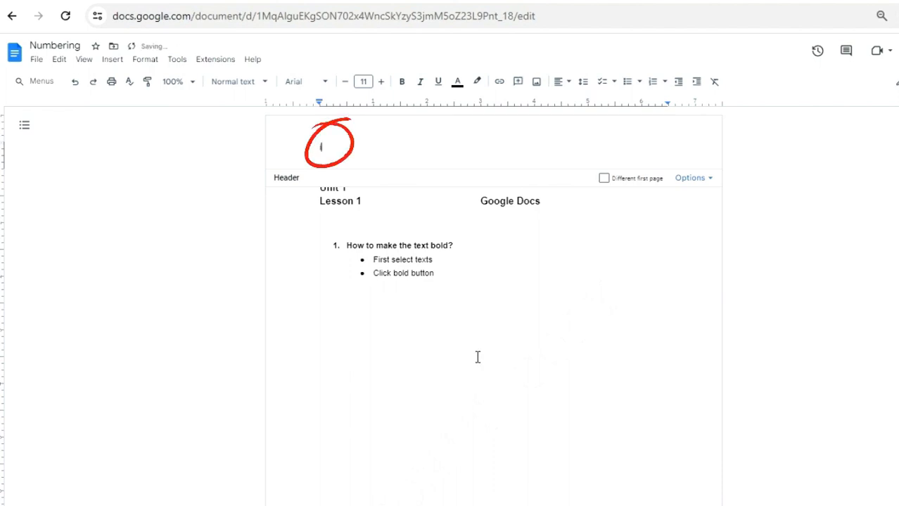
text(CT SHARE)
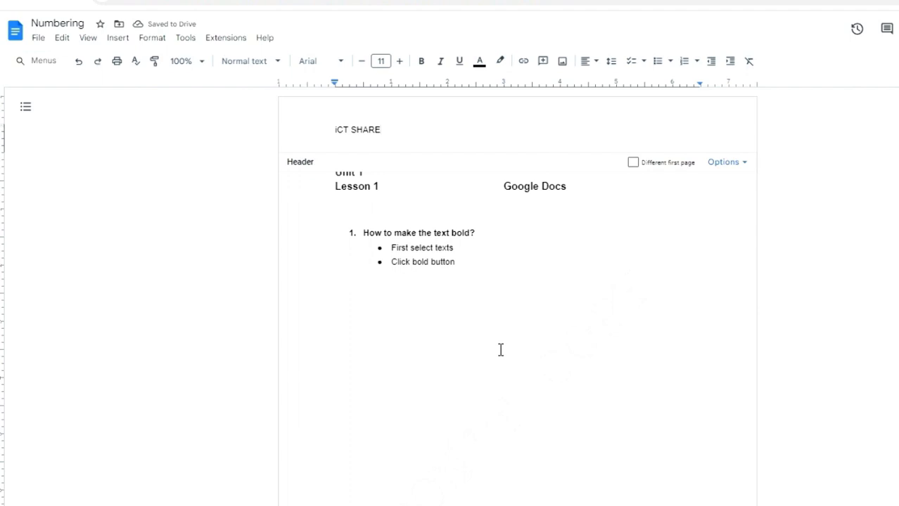
Colour the header text "iCT SHARE" blue.
drag(382, 131, 336, 129)
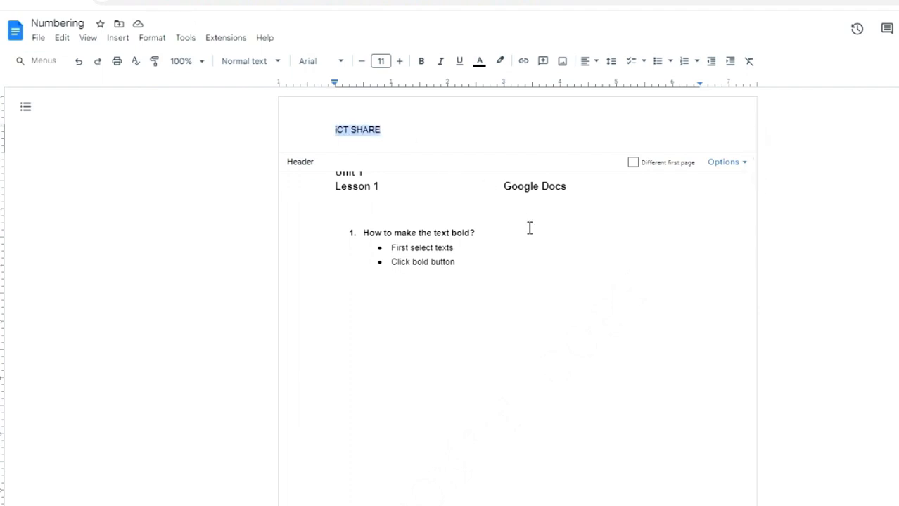
click(479, 63)
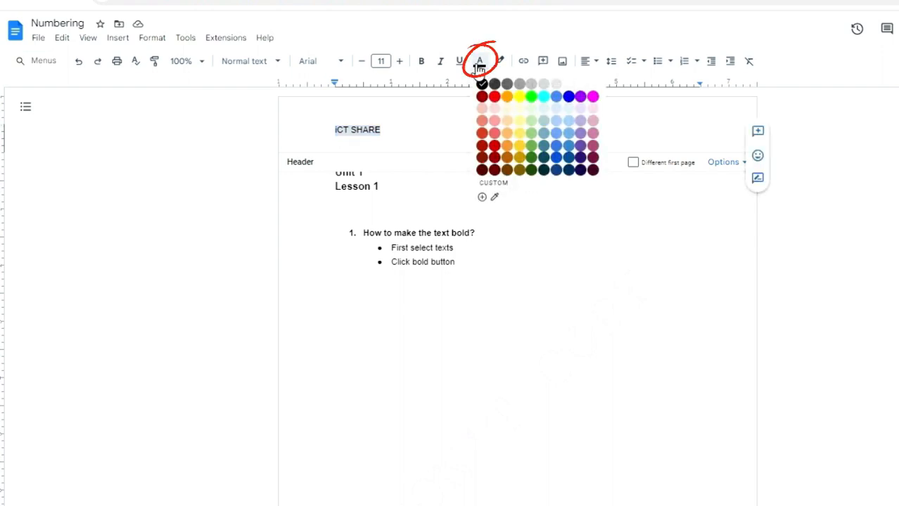
click(568, 98)
click(461, 130)
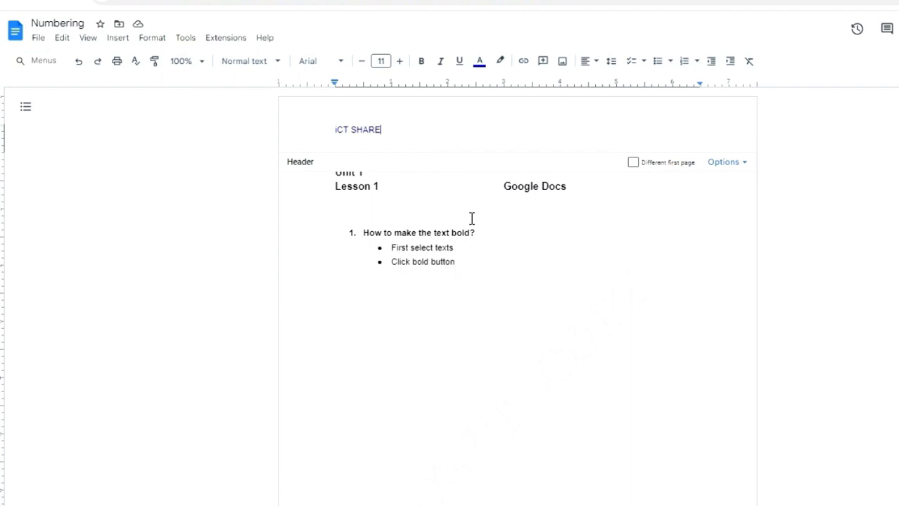
Insert a horizontal line below the header text, add a space before "iCT SHARE", and check the header on page 2.
click(118, 37)
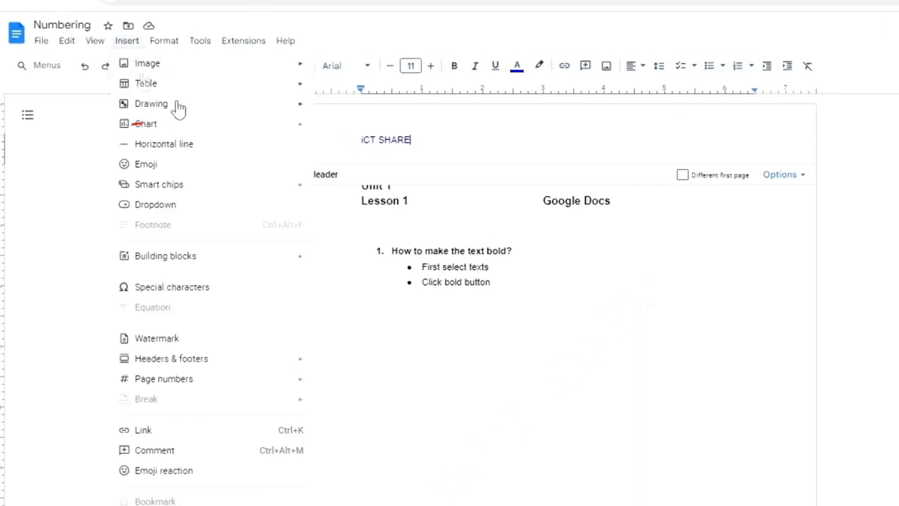
click(216, 153)
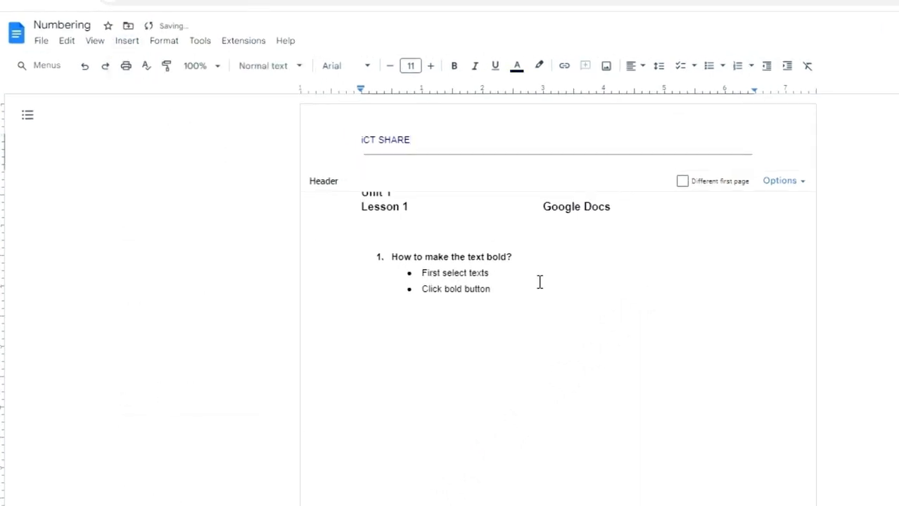
click(358, 145)
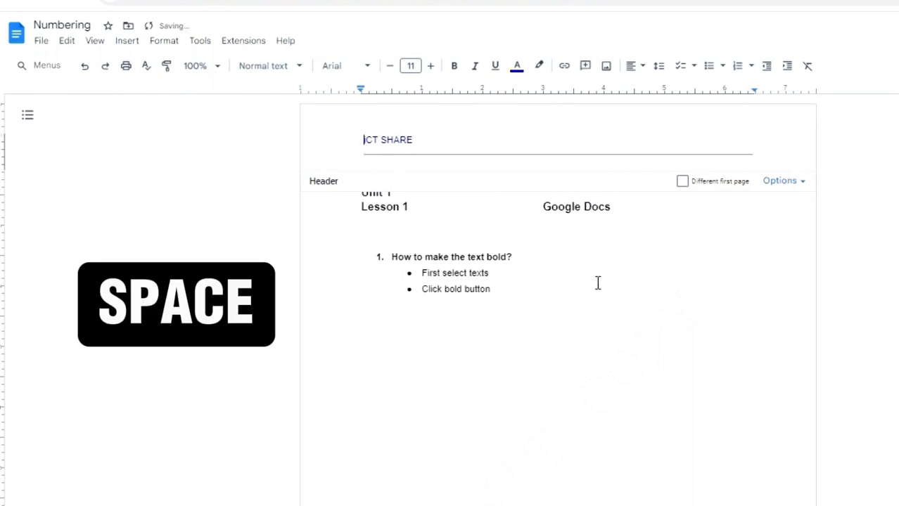
click(548, 287)
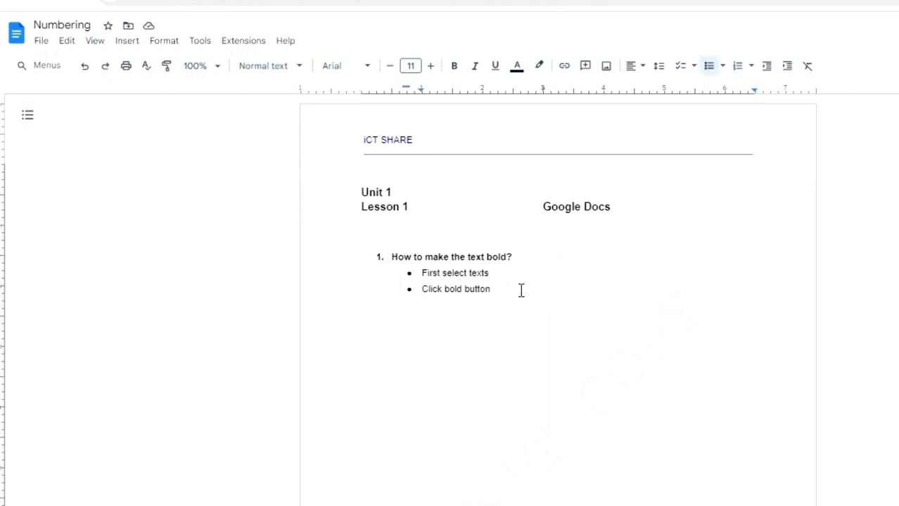
scroll(521, 290, down, 6)
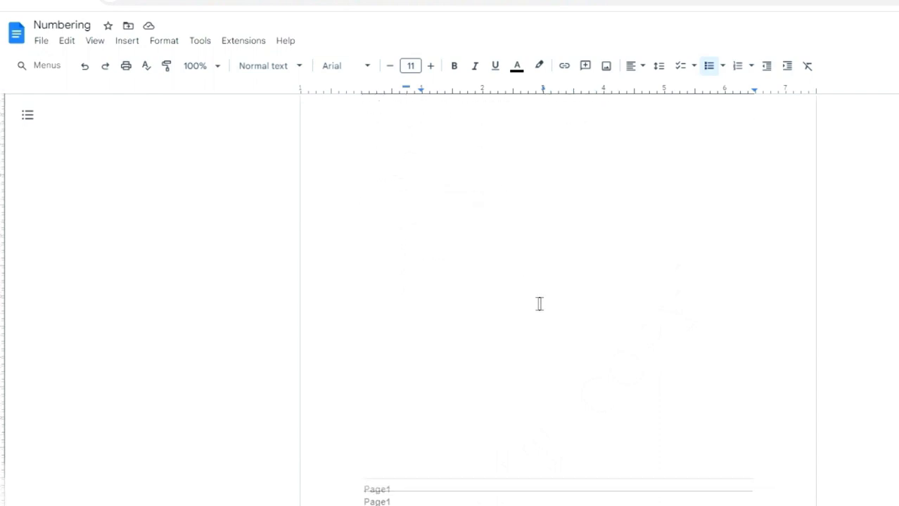
scroll(538, 304, down, 1)
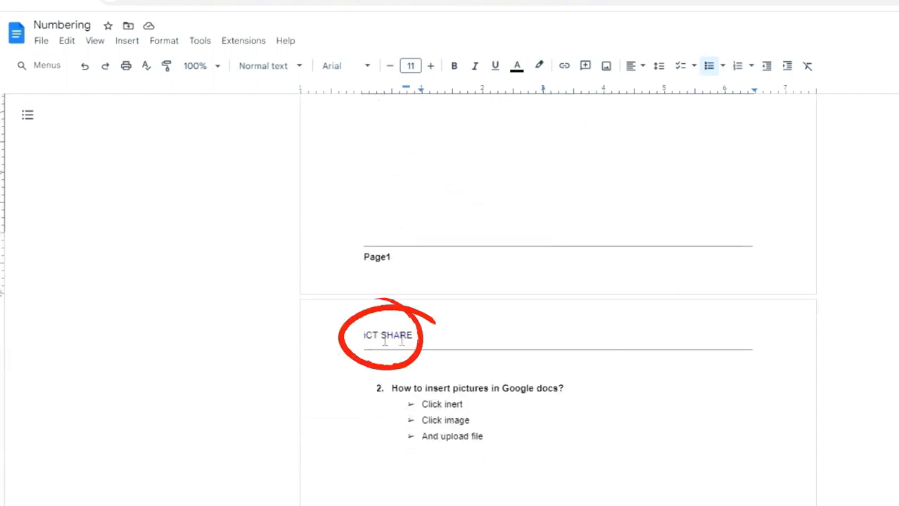
Delete the existing horizontal line and page number text from the document's footer.
scroll(648, 442, down, 9)
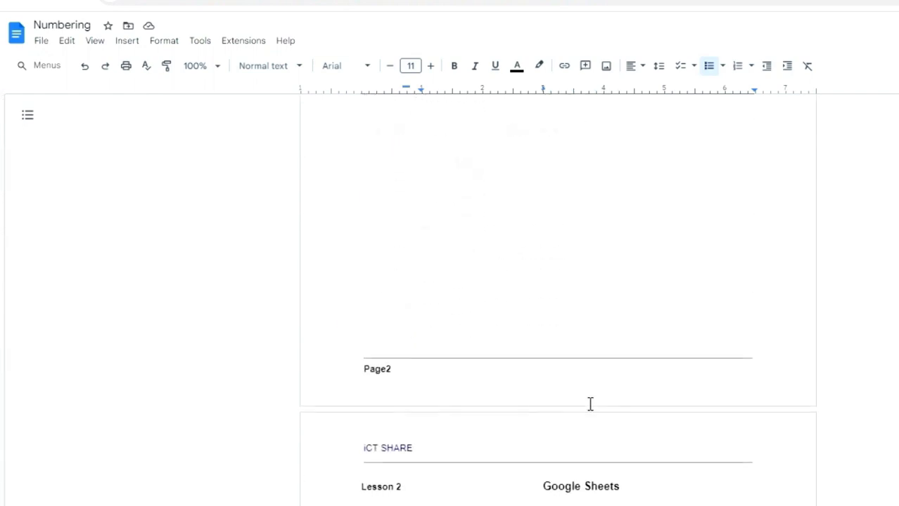
scroll(571, 455, down, 3)
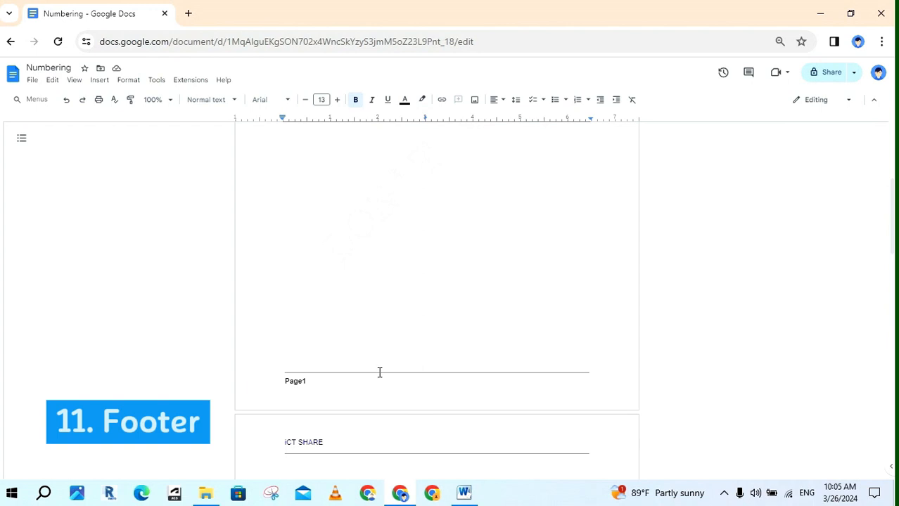
scroll(379, 372, down, 8)
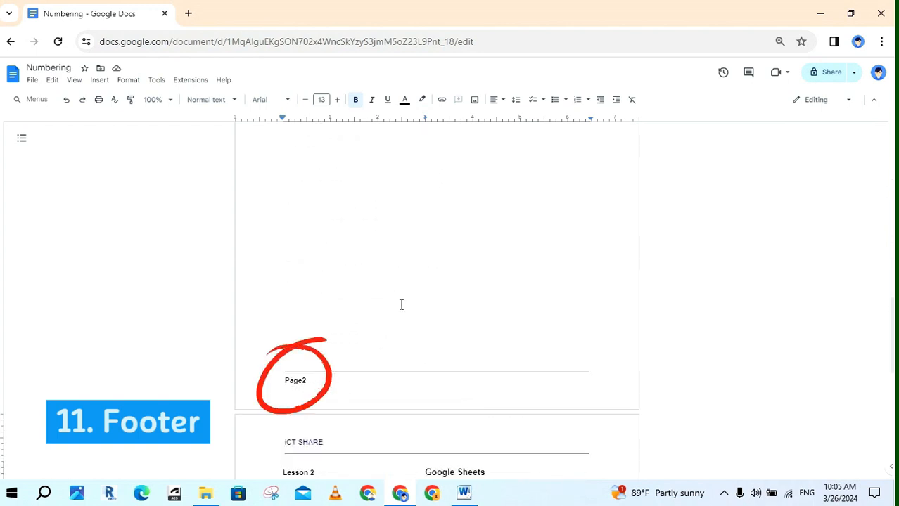
scroll(401, 304, down, 2)
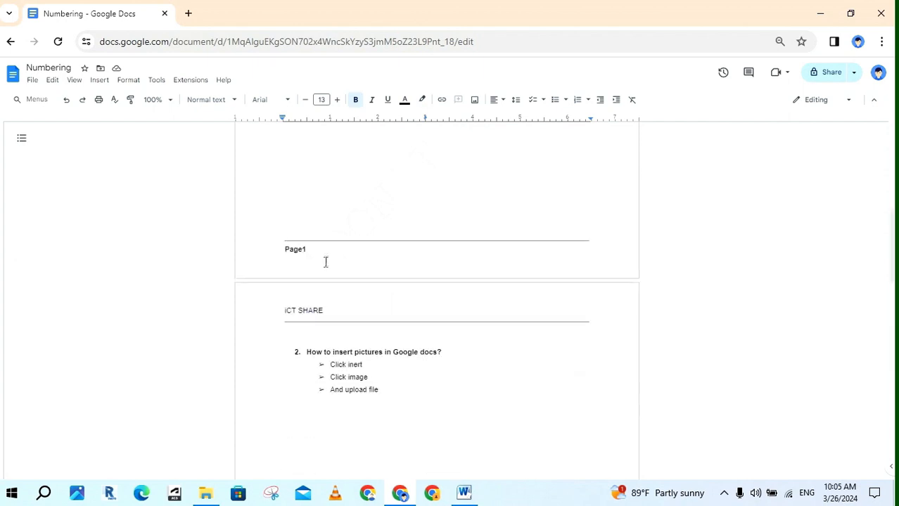
double_click(325, 260)
drag(315, 255, 288, 244)
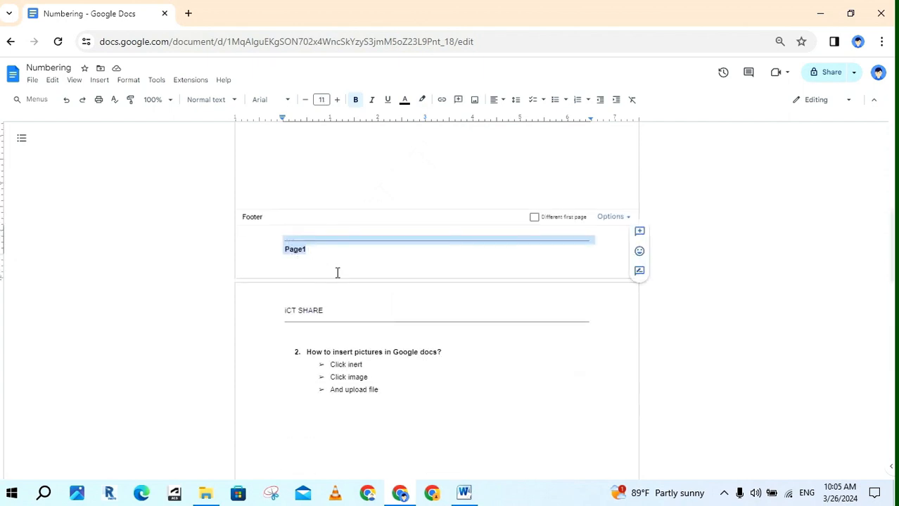
key(BackSpace)
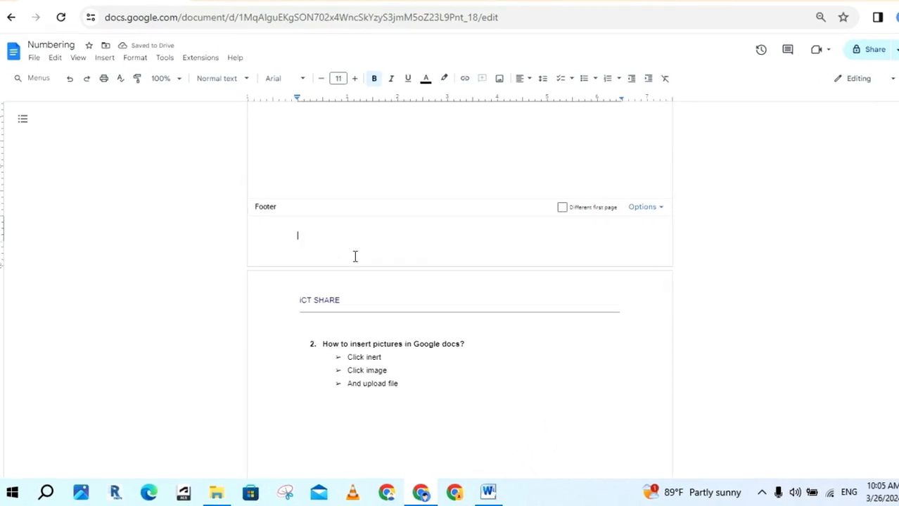
key(Escape)
Add a footer with page numbers starting at 1, shown on the first page, and put "Page" before the number.
click(105, 57)
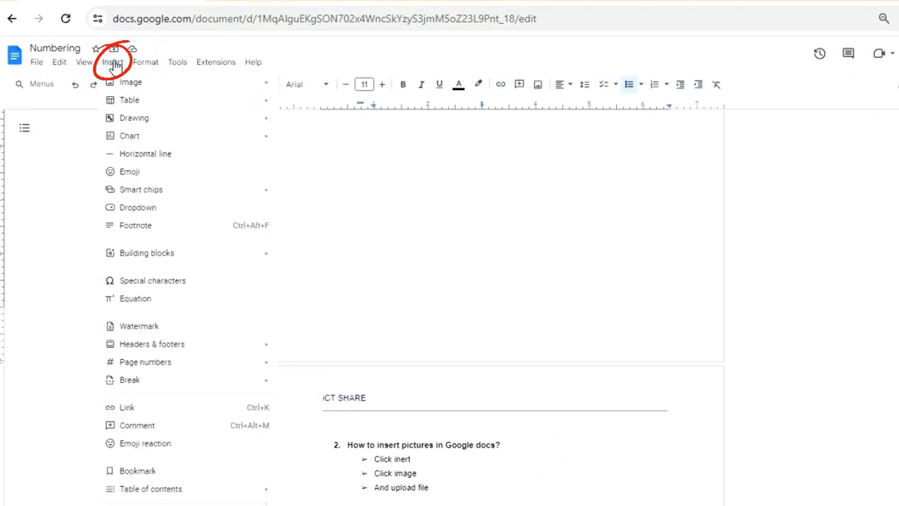
mouse_move(215, 347)
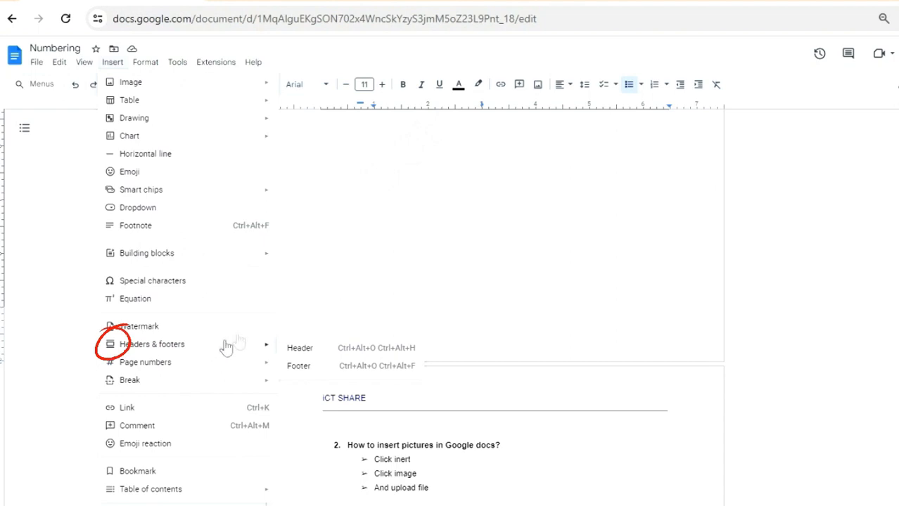
click(318, 367)
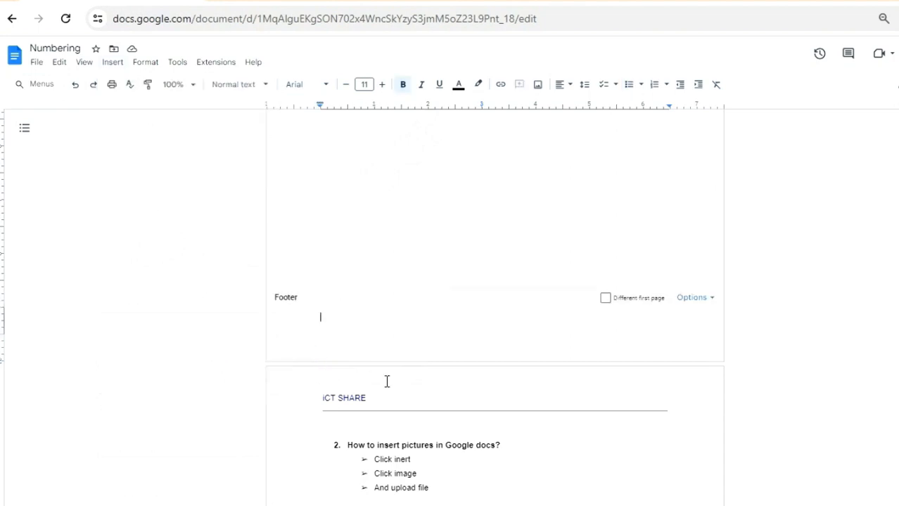
click(709, 298)
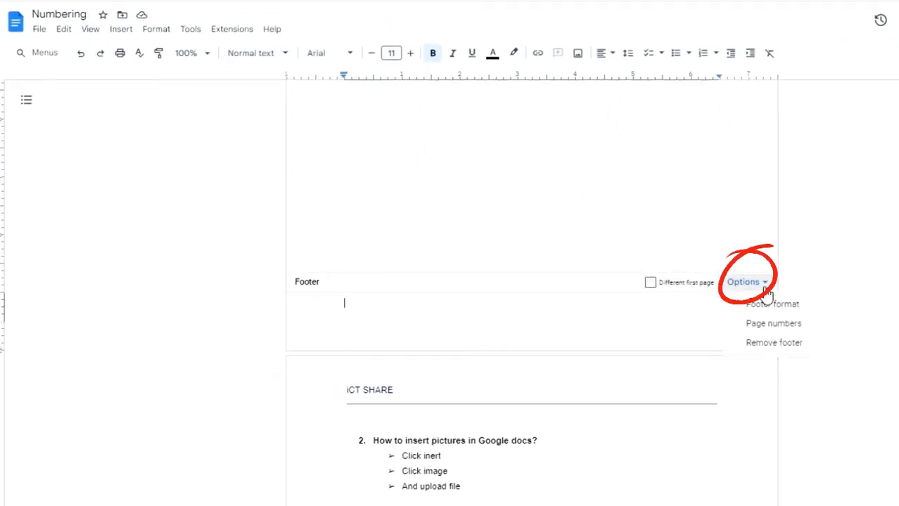
click(773, 324)
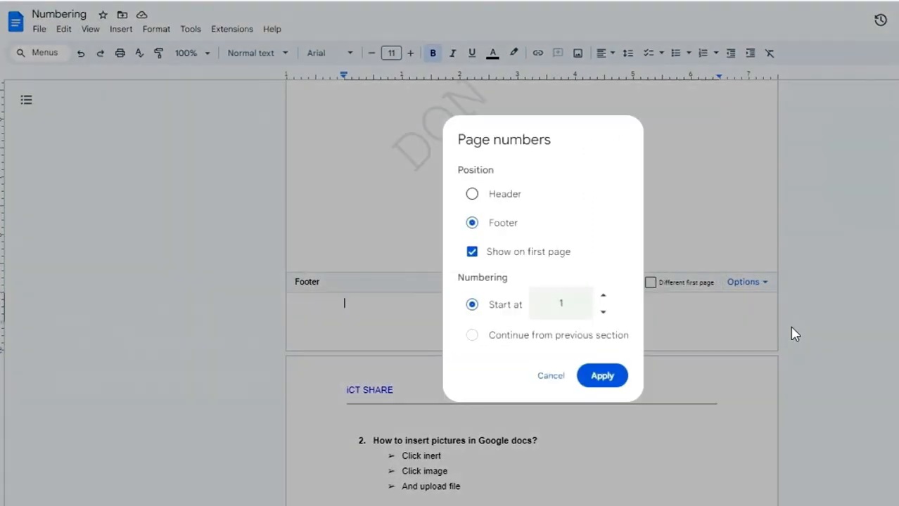
click(605, 377)
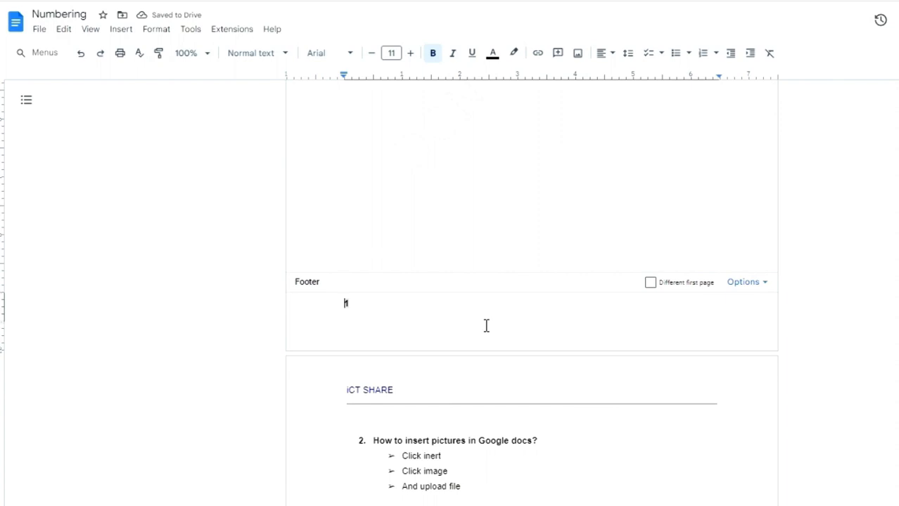
text(Page)
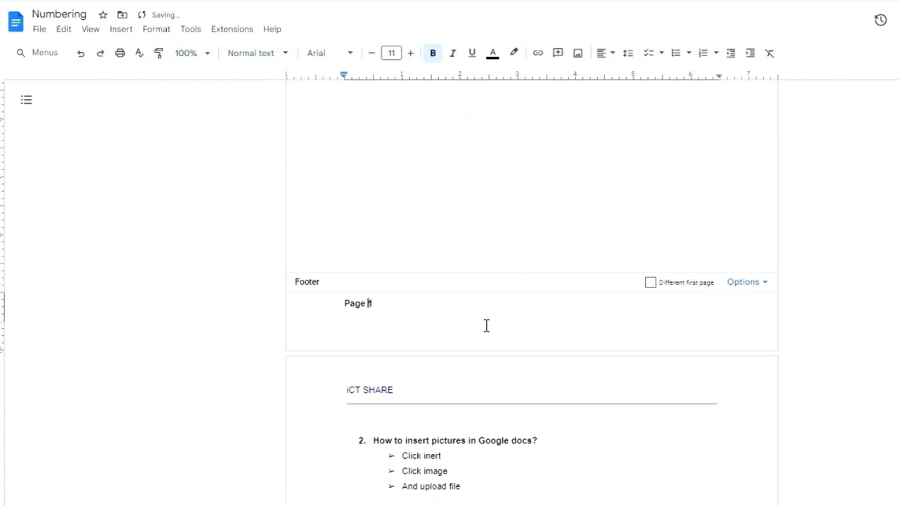
Insert a horizontal line above the page number in the footer, remove the empty line between them, and check the pages.
click(343, 303)
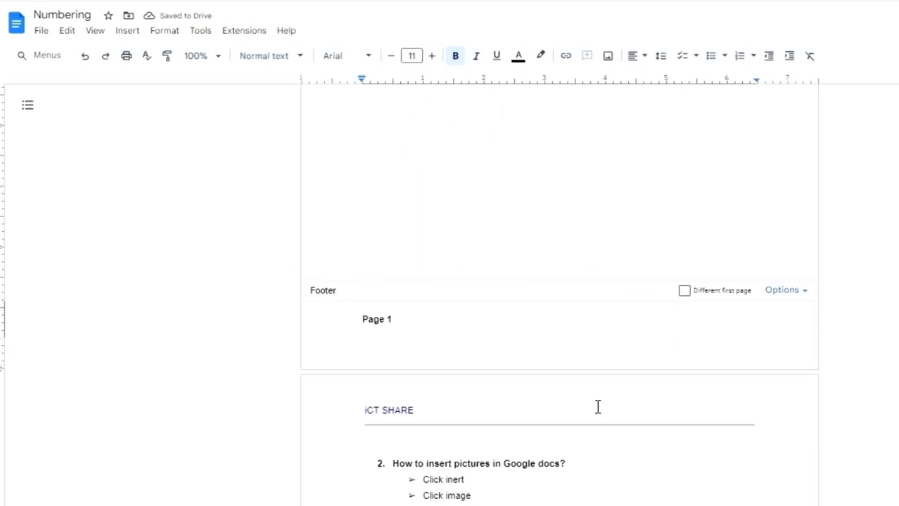
click(127, 31)
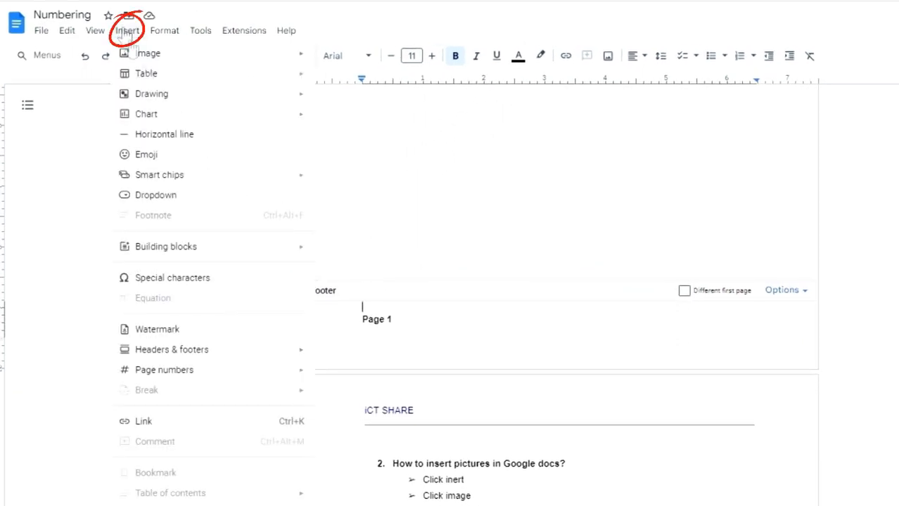
click(185, 138)
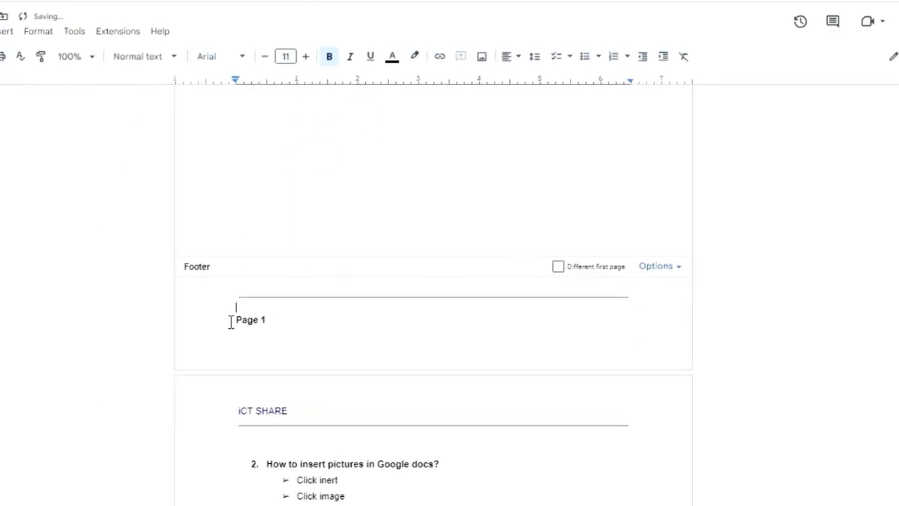
key(BackSpace)
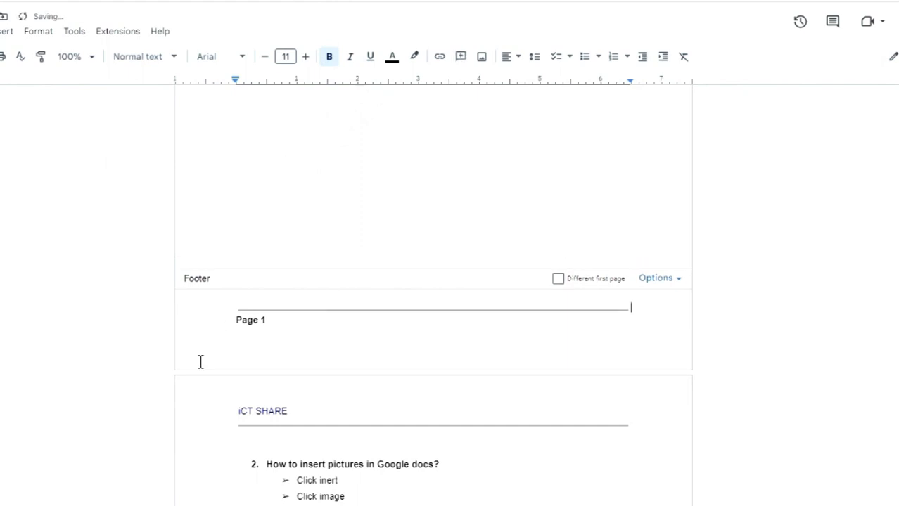
click(301, 245)
scroll(301, 247, down, 2)
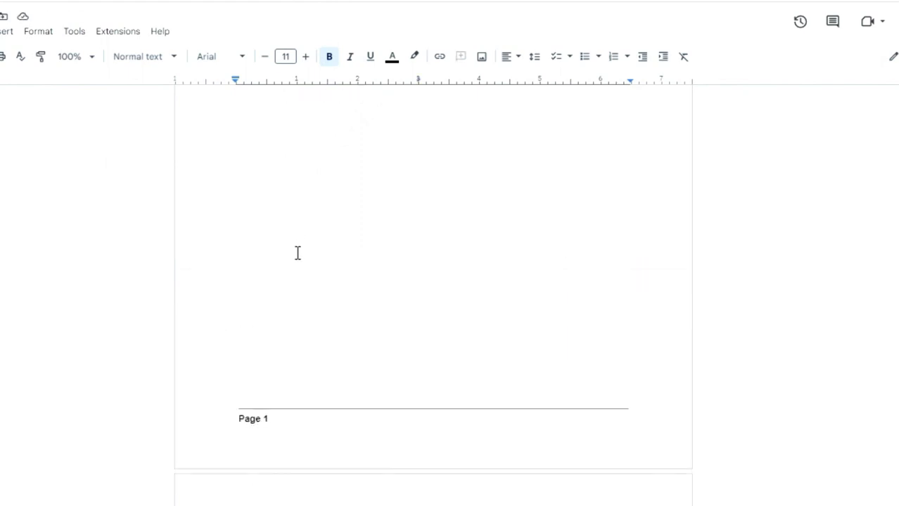
scroll(284, 431, down, 15)
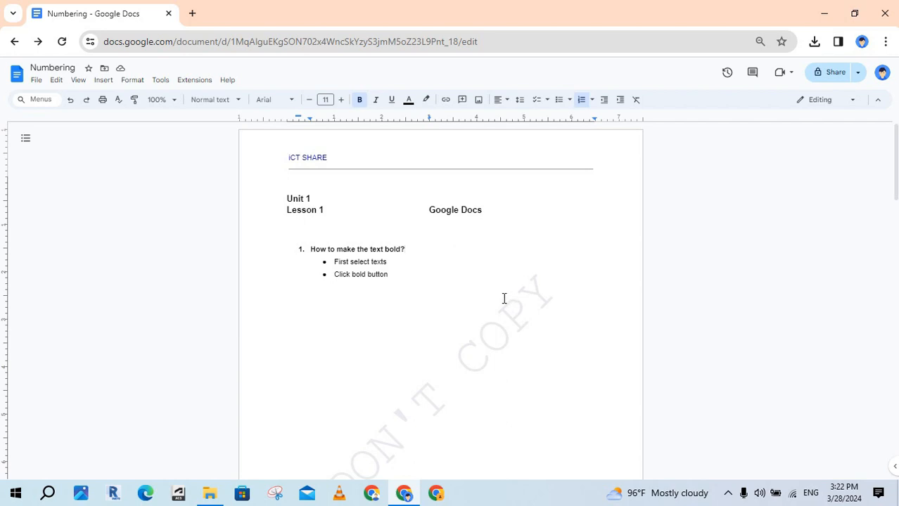
Set up the whole document as landscape A4 (8.27" x 11.69") pages with a blue page color.
click(36, 80)
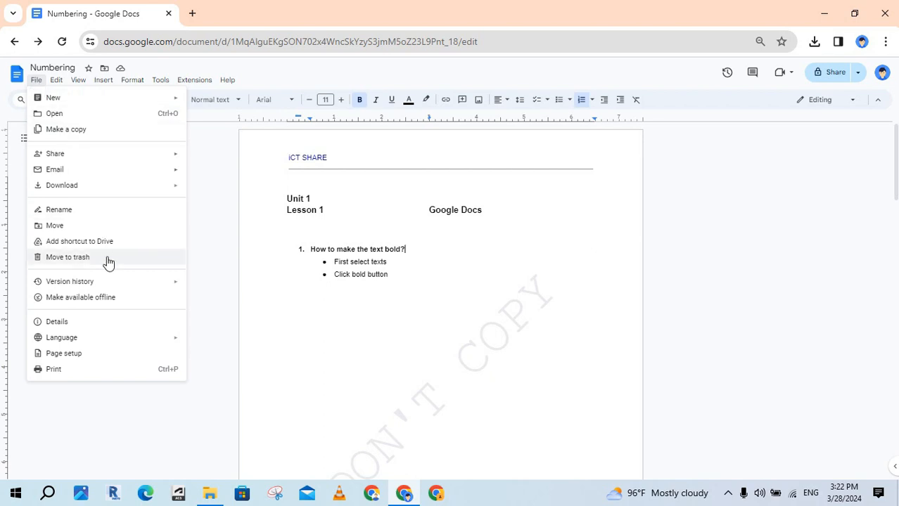
click(119, 353)
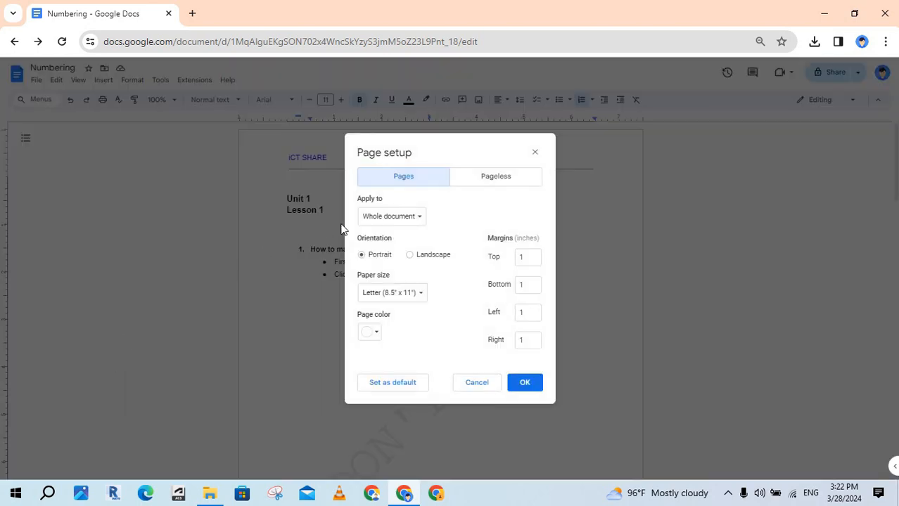
click(433, 256)
click(421, 293)
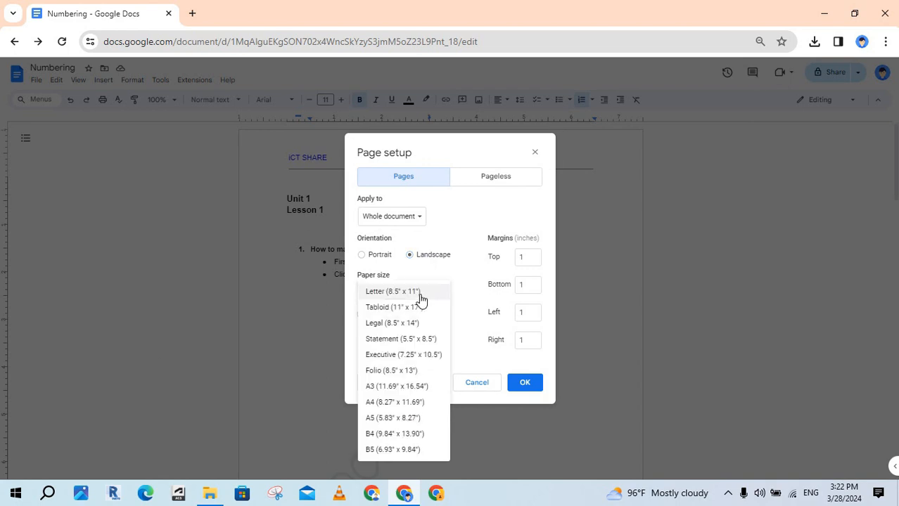
click(437, 403)
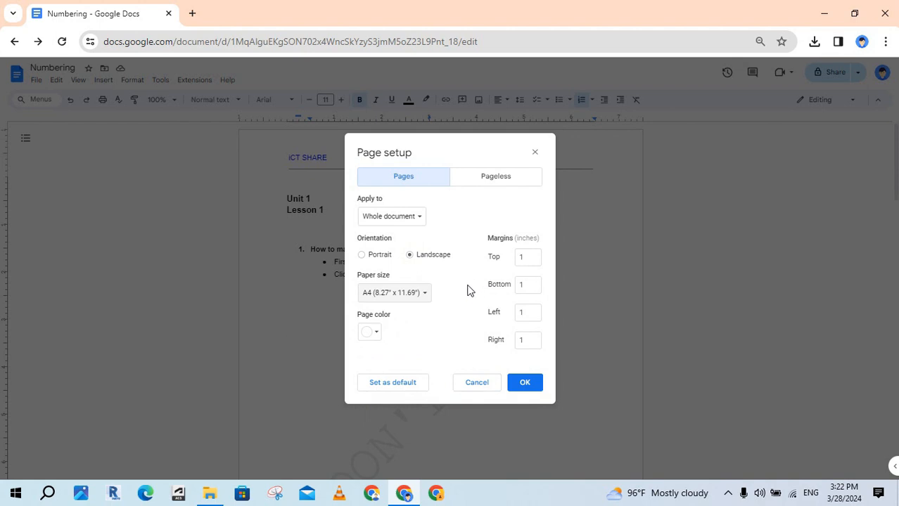
click(375, 334)
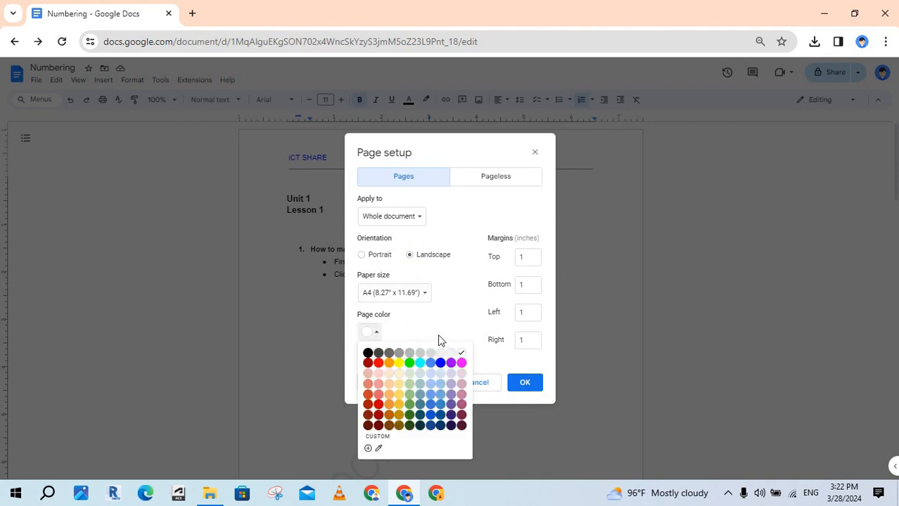
click(430, 363)
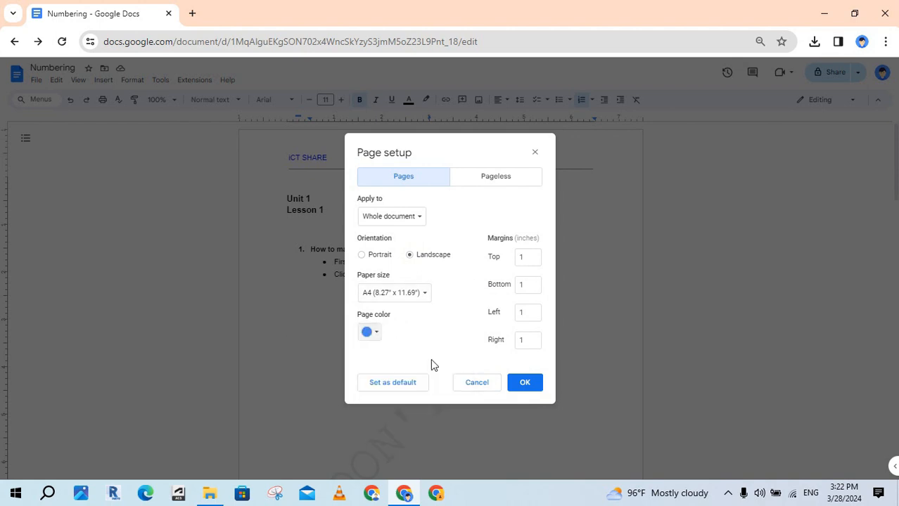
click(531, 385)
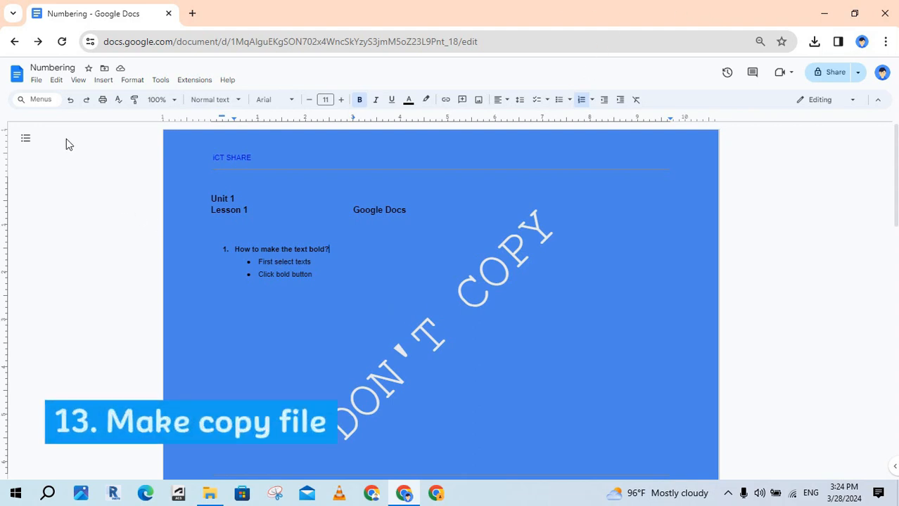
Make a copy of the document named "New Document" in My Drive.
click(35, 80)
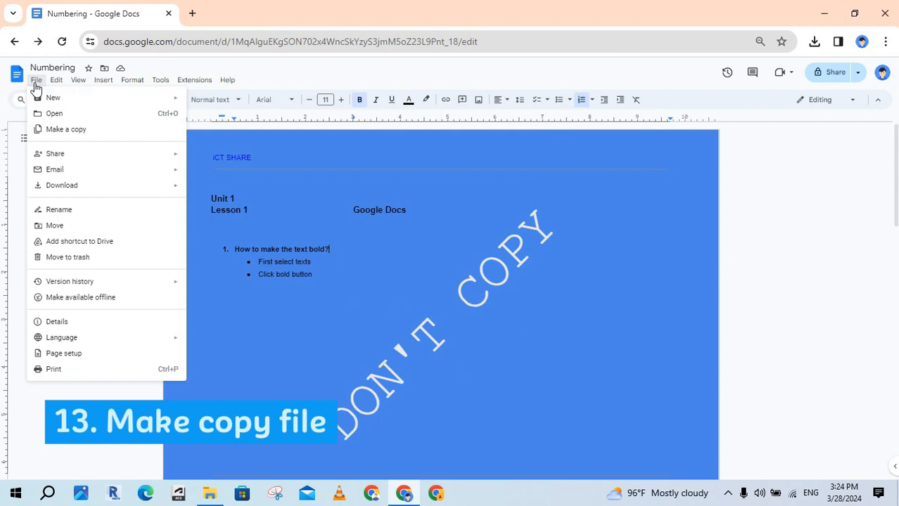
click(109, 136)
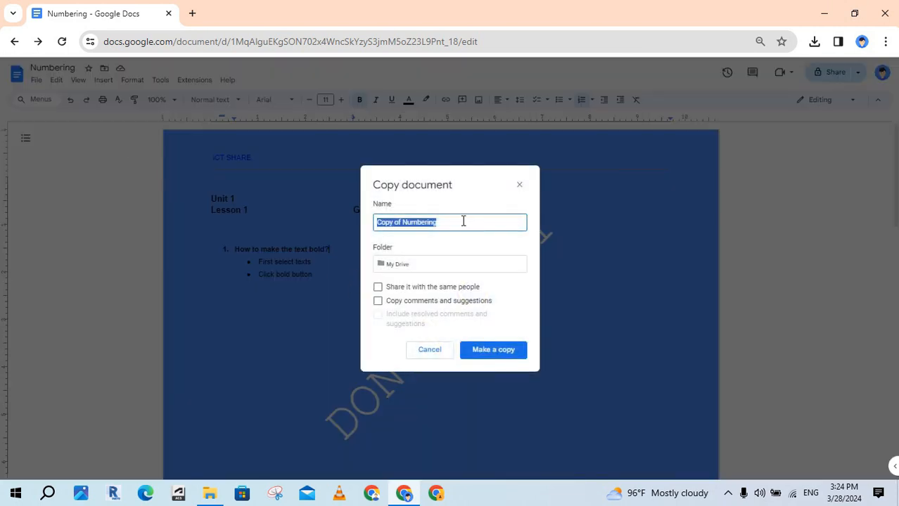
key(BackSpace)
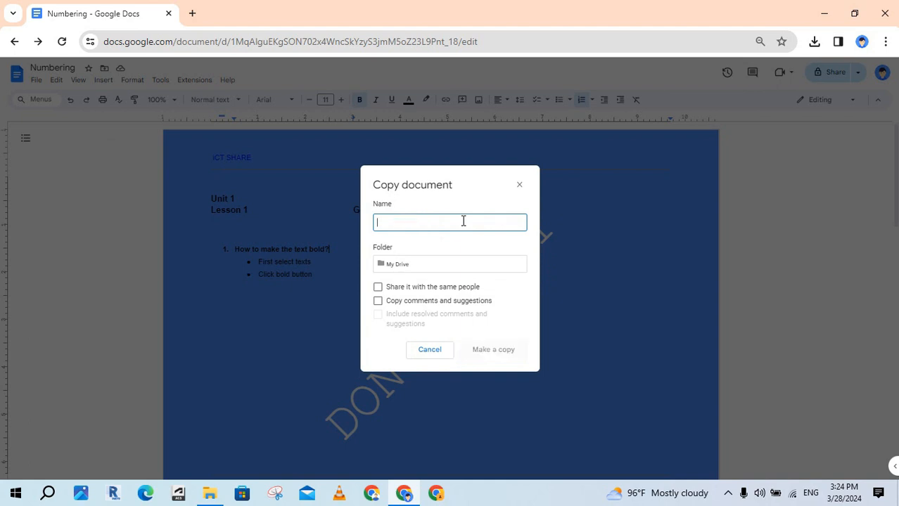
text(New Document)
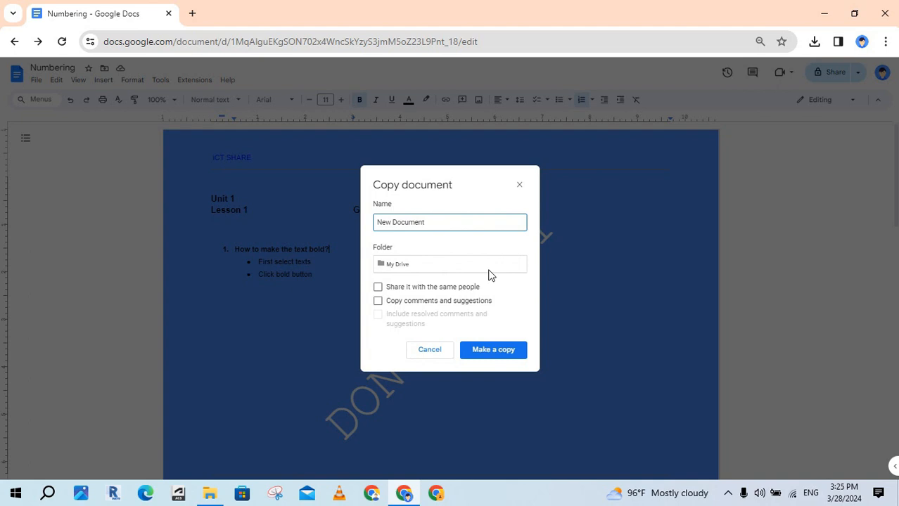
click(490, 353)
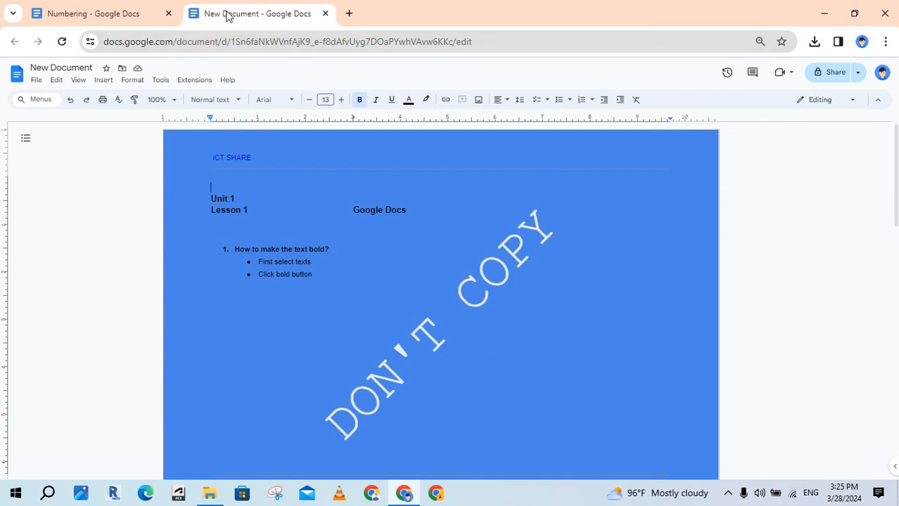
Colour the "Unit 1" and "Lesson 1 Google Docs" heading lines white in the copy, and compare with the original Numbering document.
drag(411, 209, 210, 199)
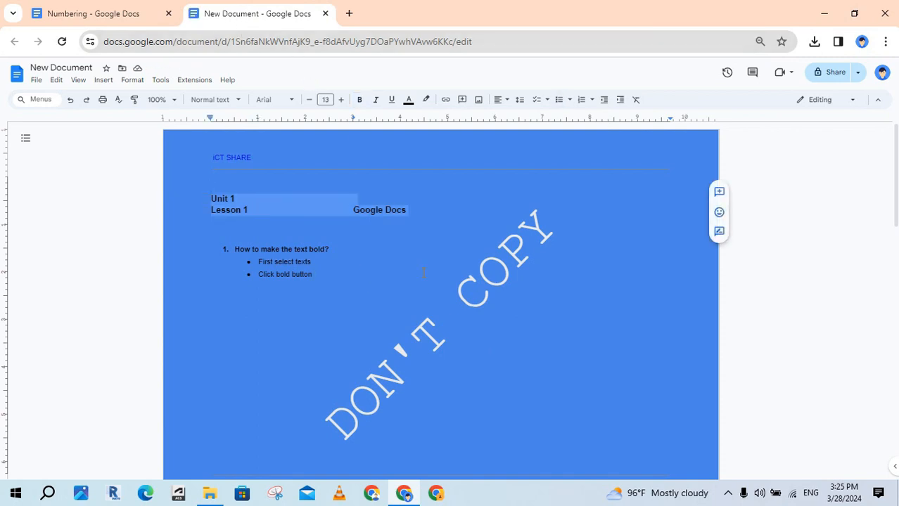
click(408, 99)
click(500, 126)
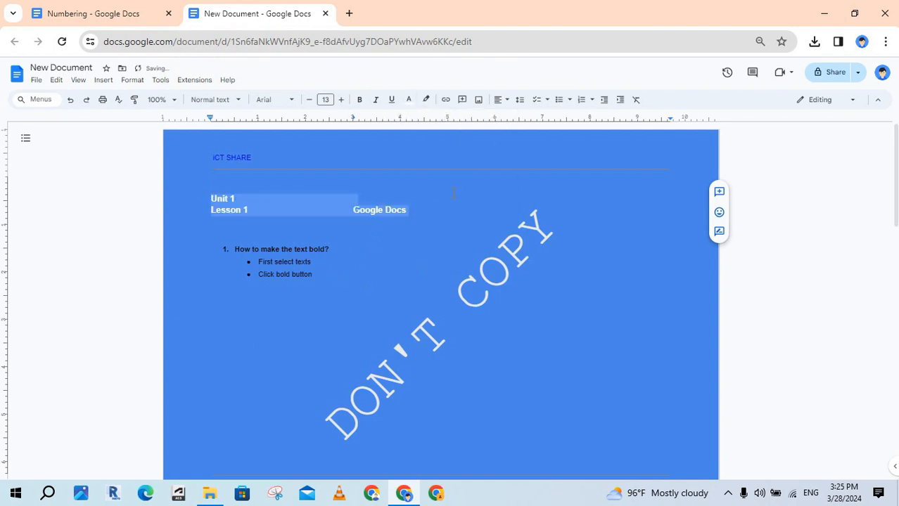
click(365, 283)
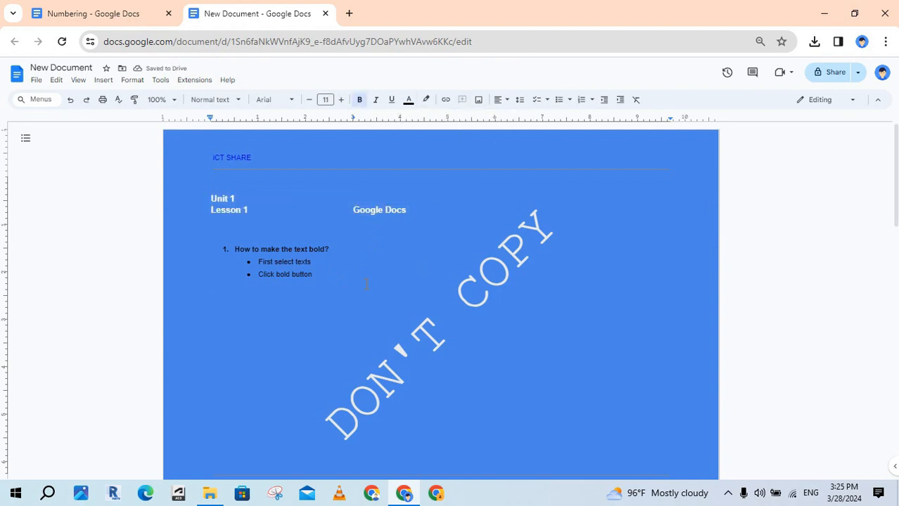
click(115, 18)
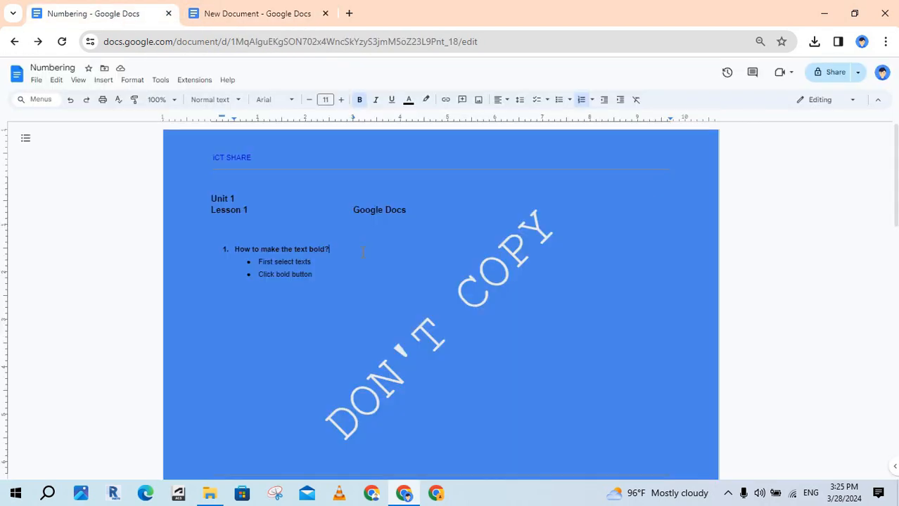
Return to the New Document copy and download it as a Microsoft Word (.docx) file.
click(279, 13)
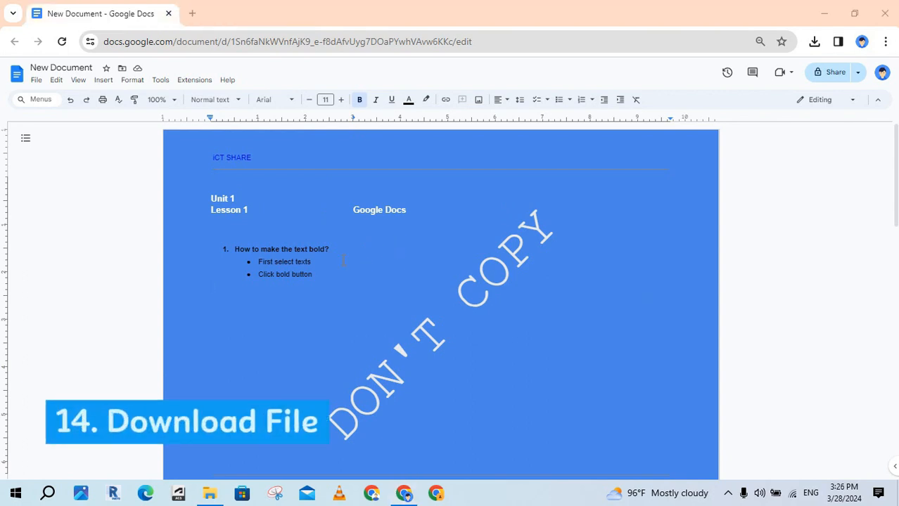
click(37, 81)
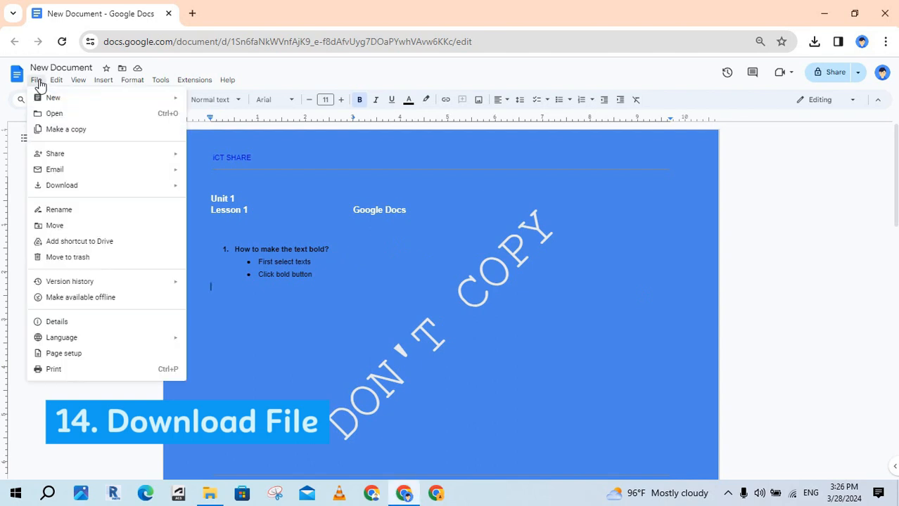
mouse_move(144, 188)
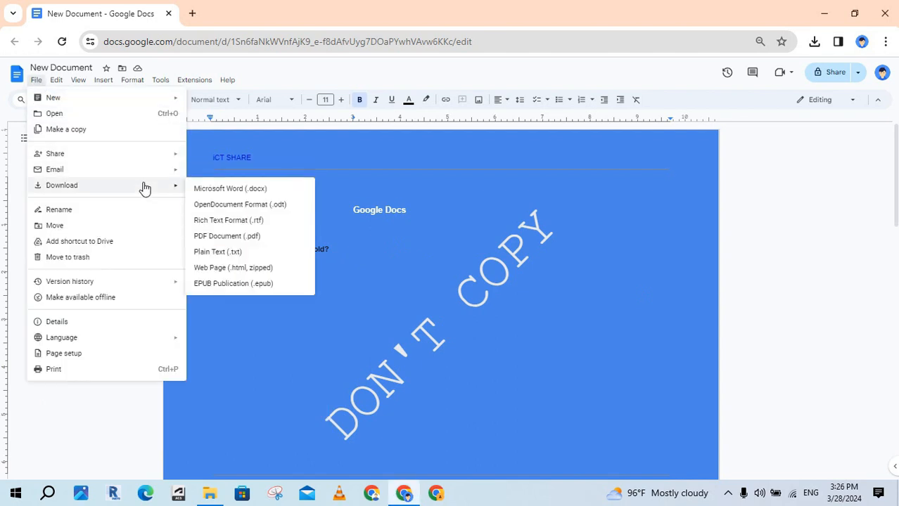
click(282, 191)
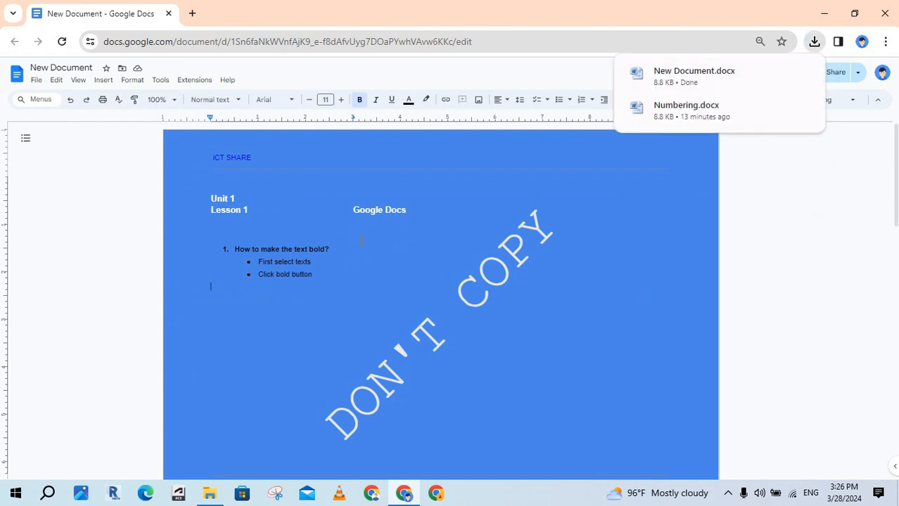
Open the downloaded New Document file from its folder in Microsoft Word, enable editing, and look over the whole page.
click(813, 41)
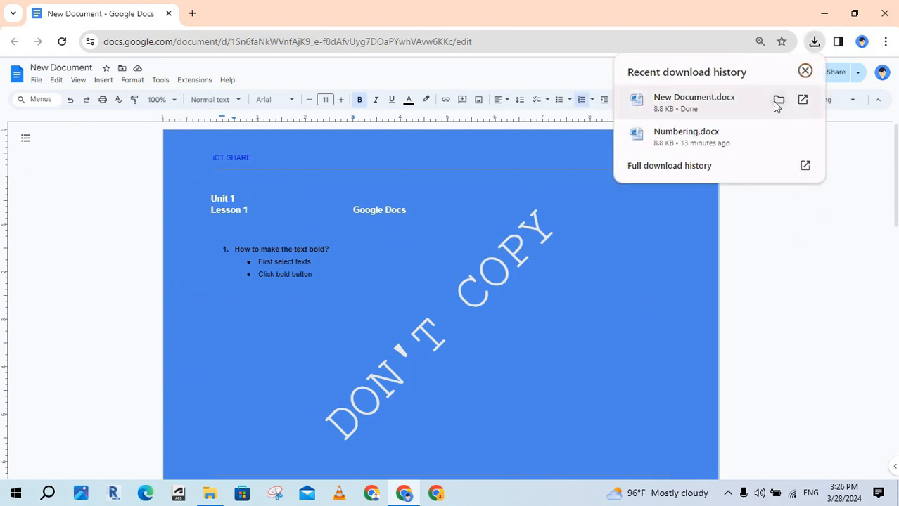
click(778, 102)
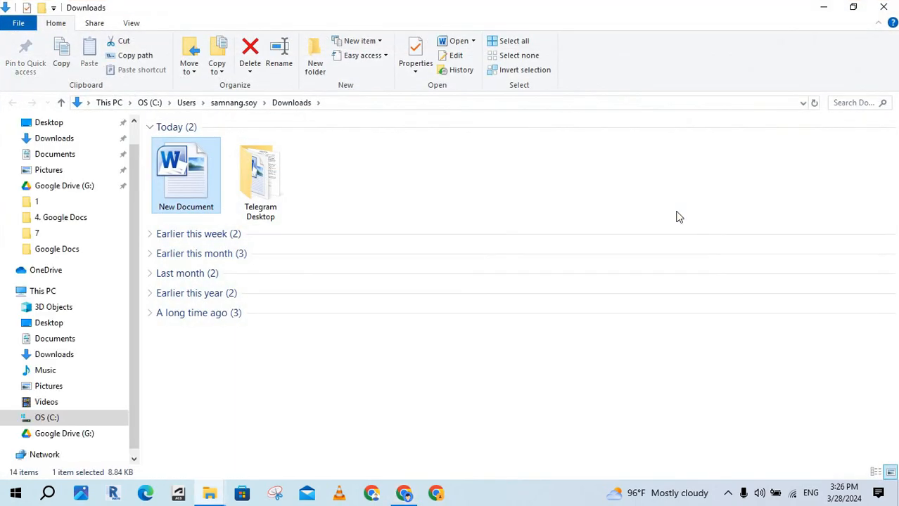
double_click(187, 180)
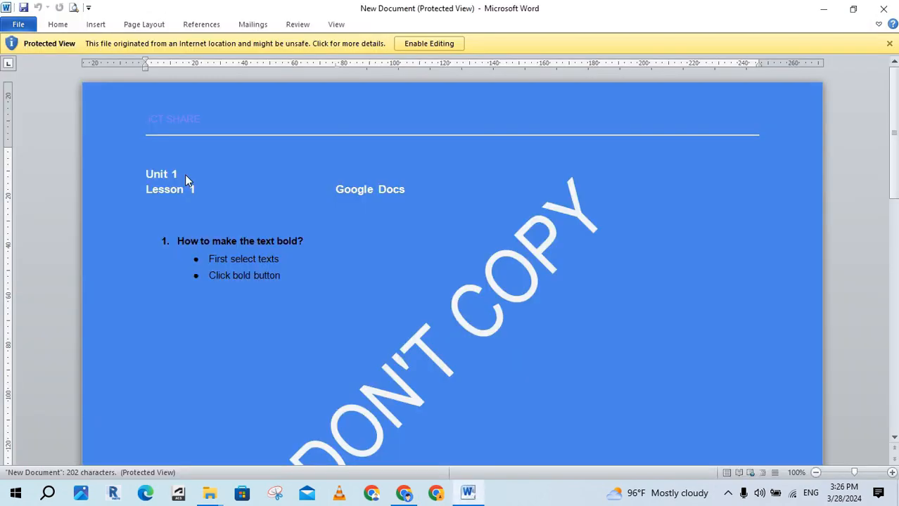
click(429, 44)
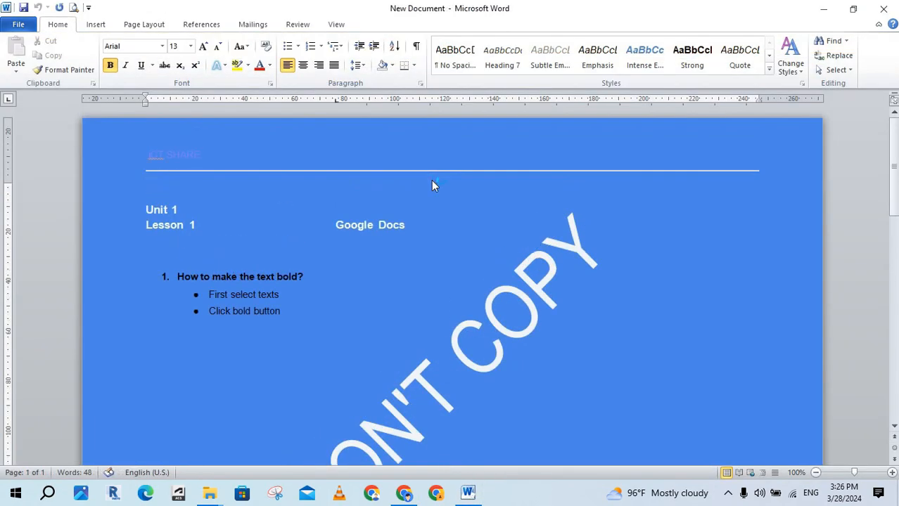
ctrl+scroll(431, 180, down, 4)
ctrl+scroll(431, 190, down, 2)
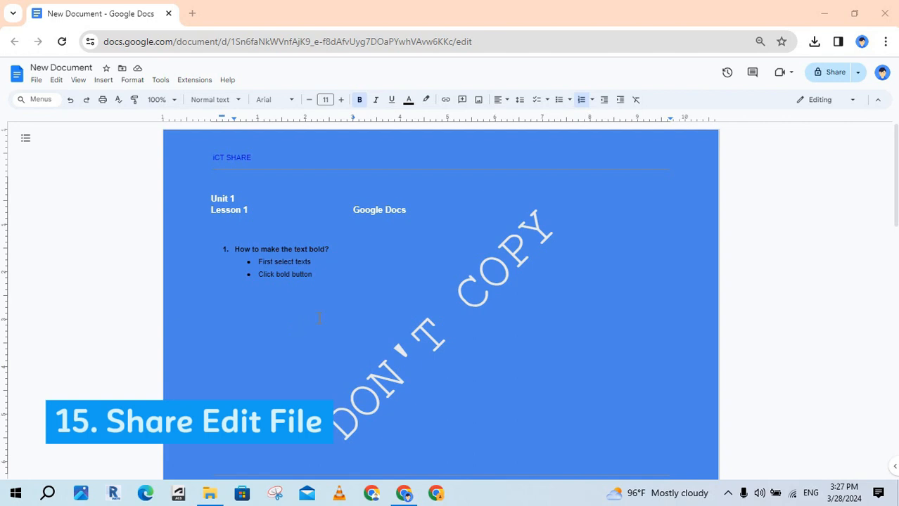
Start sharing New Document, add the suggested contact as recipient, and give them Editor access.
click(832, 74)
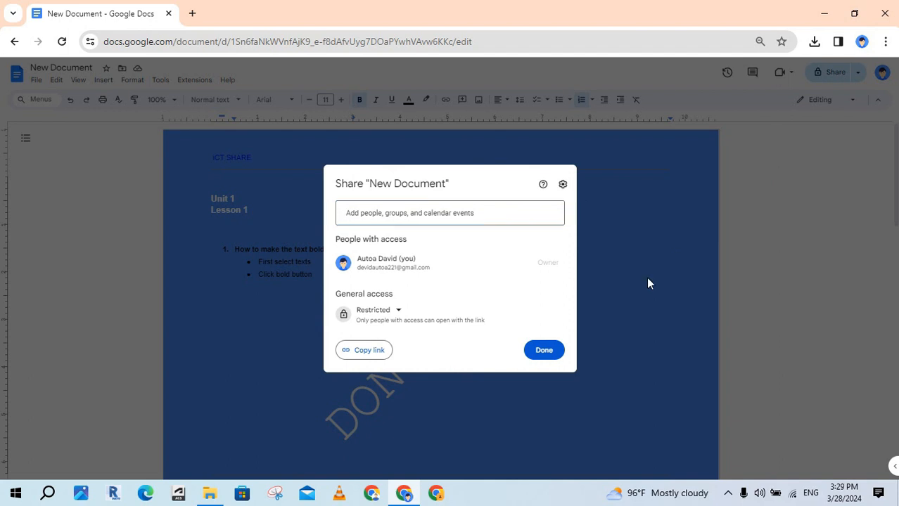
click(357, 224)
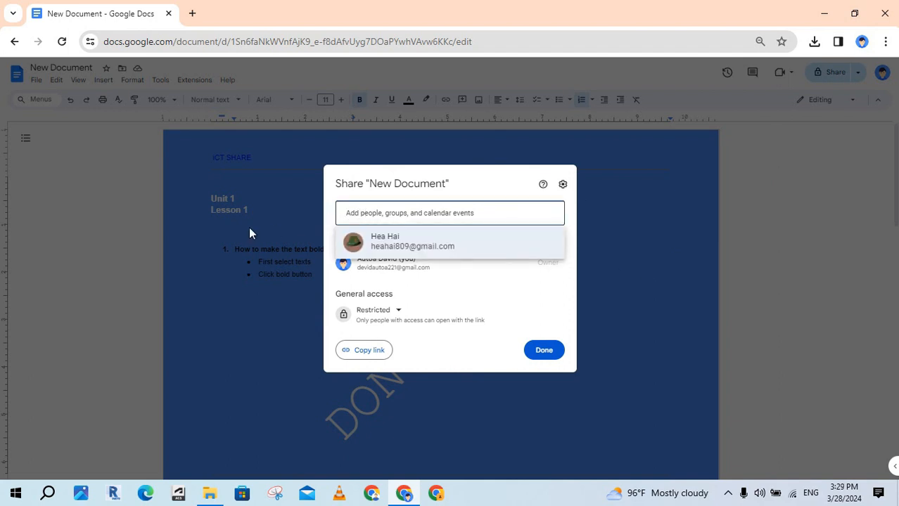
click(391, 241)
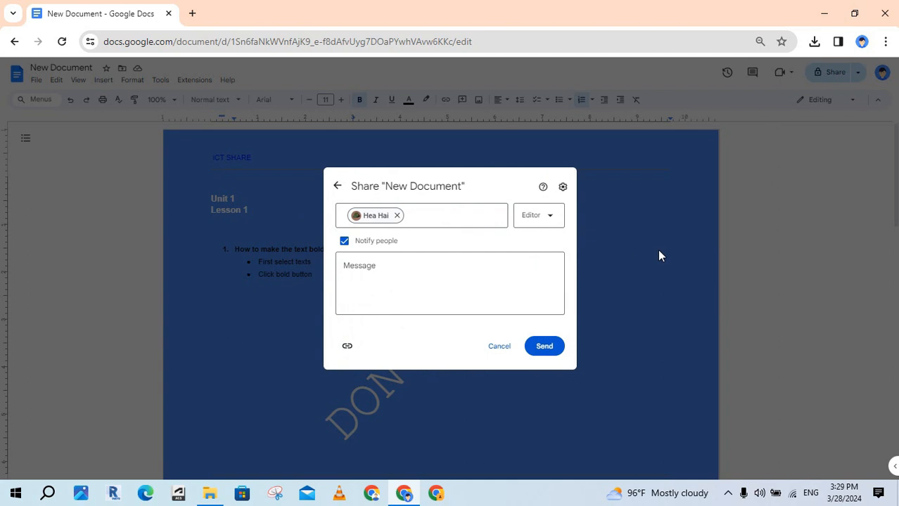
click(552, 220)
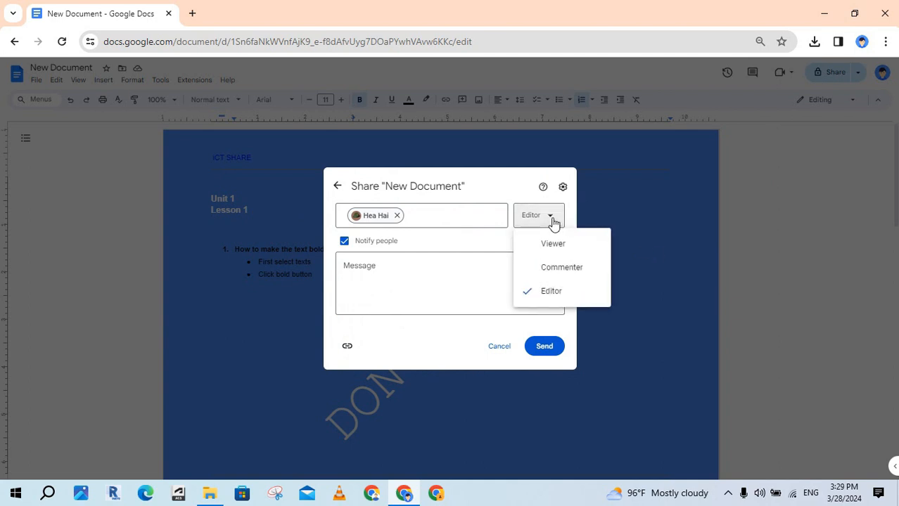
click(578, 295)
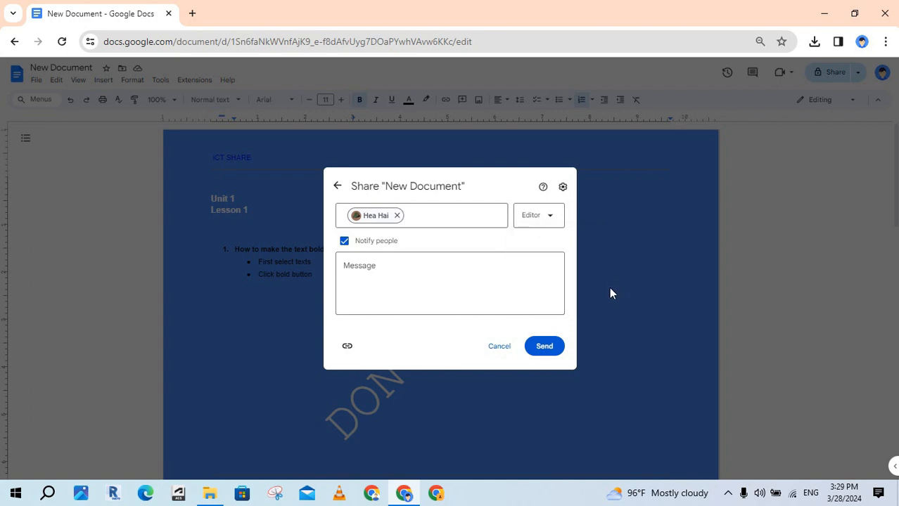
Add the message "This is a New Doc share you." to the share invitation and send it.
click(458, 282)
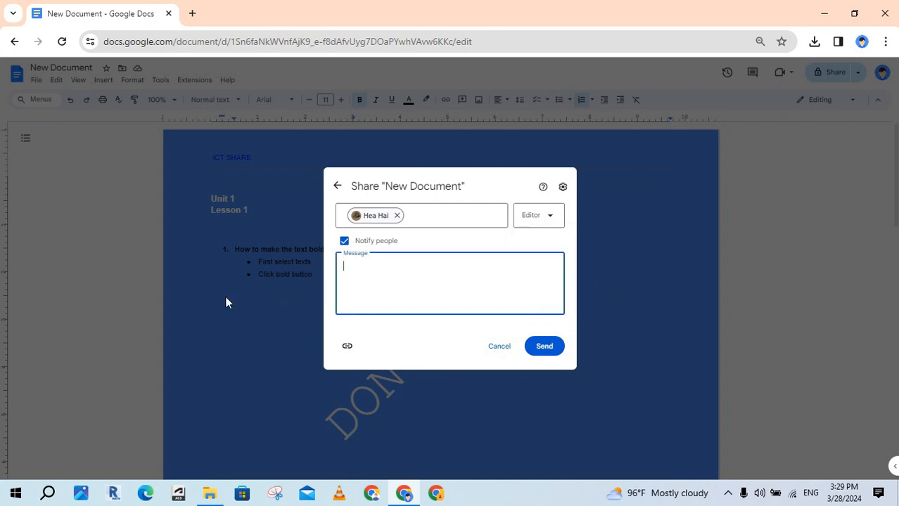
text(This is a New Doc share you)
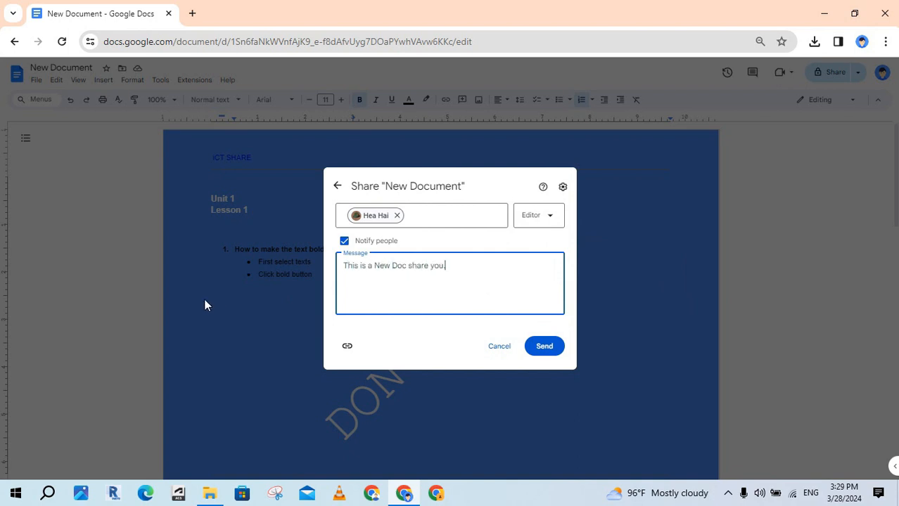
text(.)
click(554, 351)
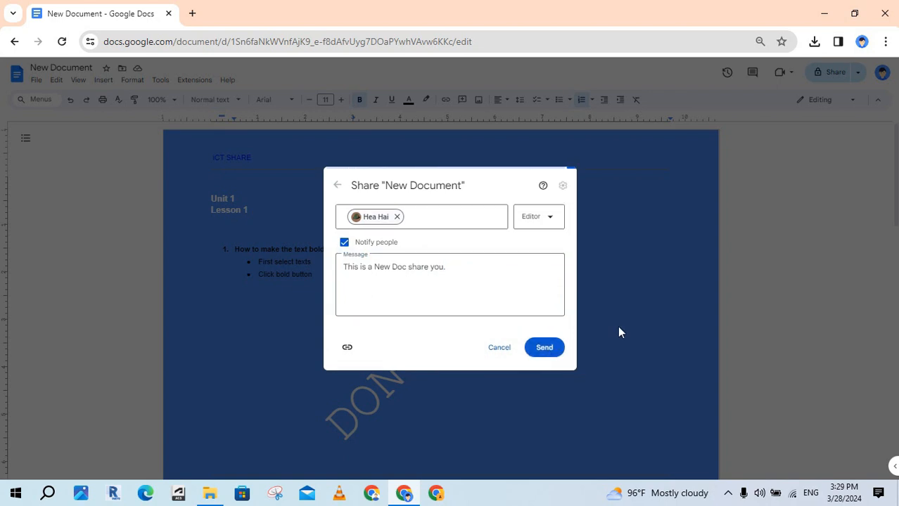